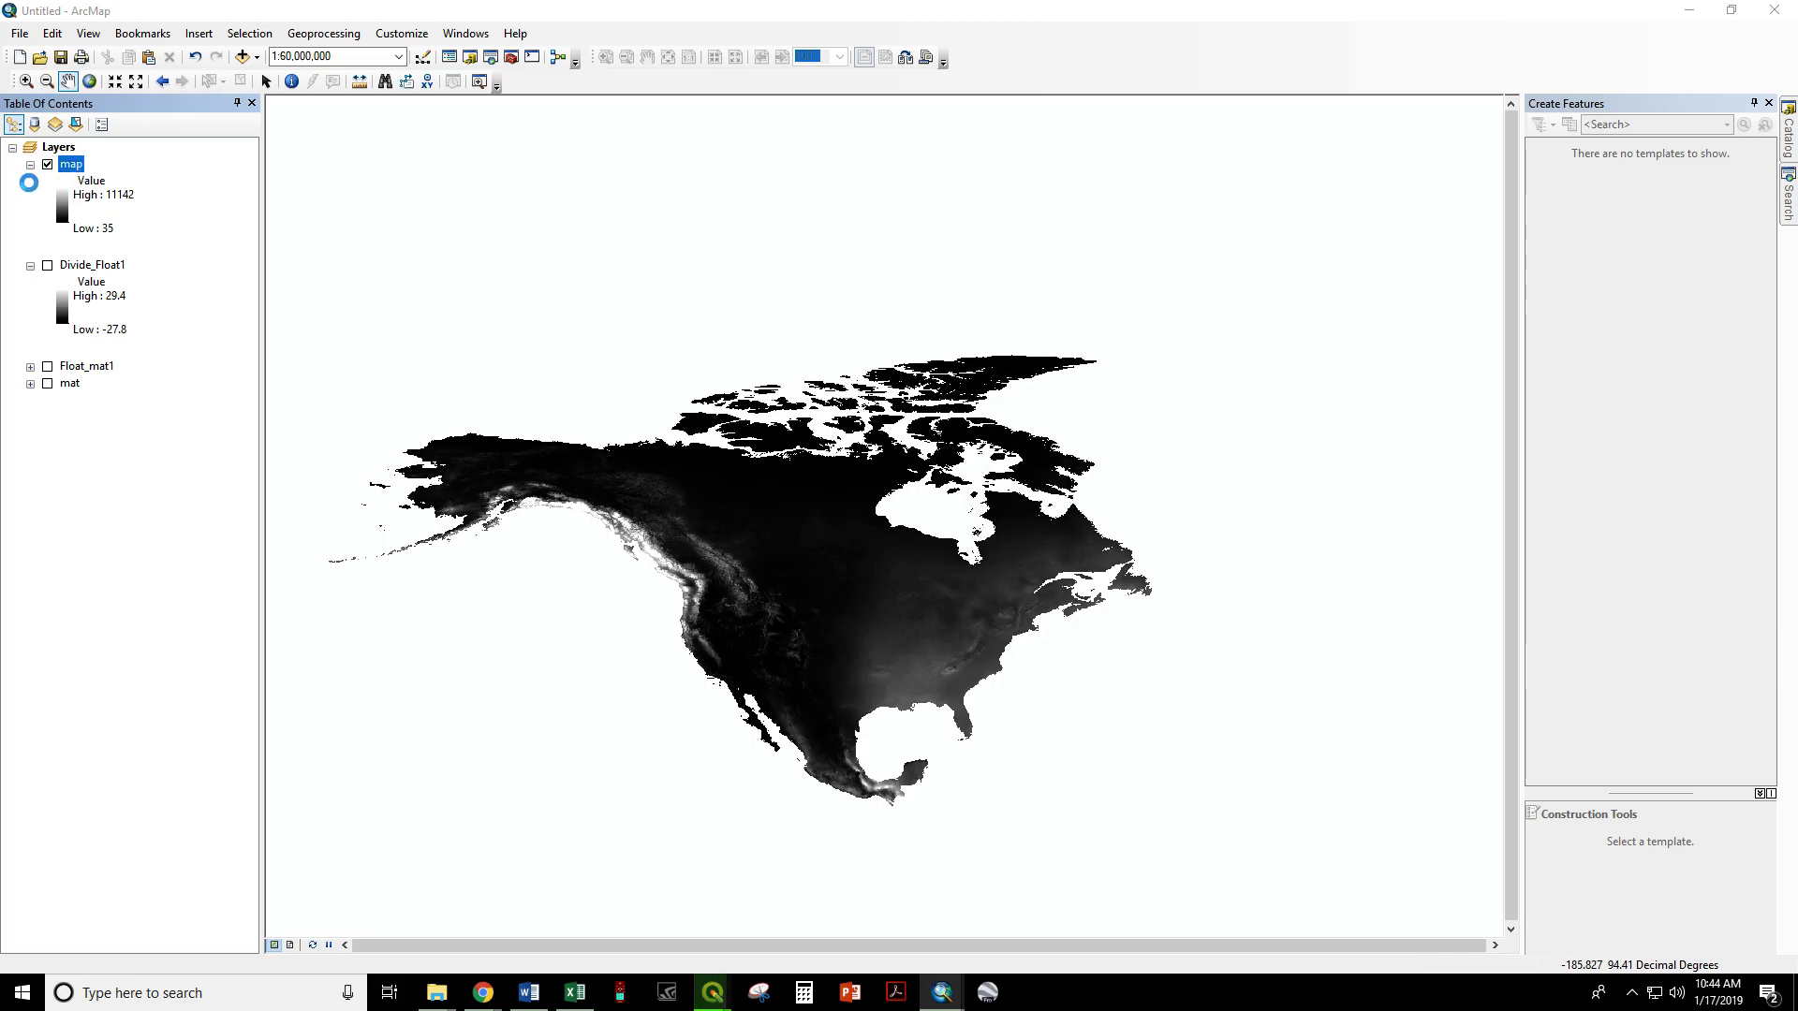
Apply a Minimum-Maximum stretch to the map layer's symbology.
left_click_drag(848, 266, 1391, 102)
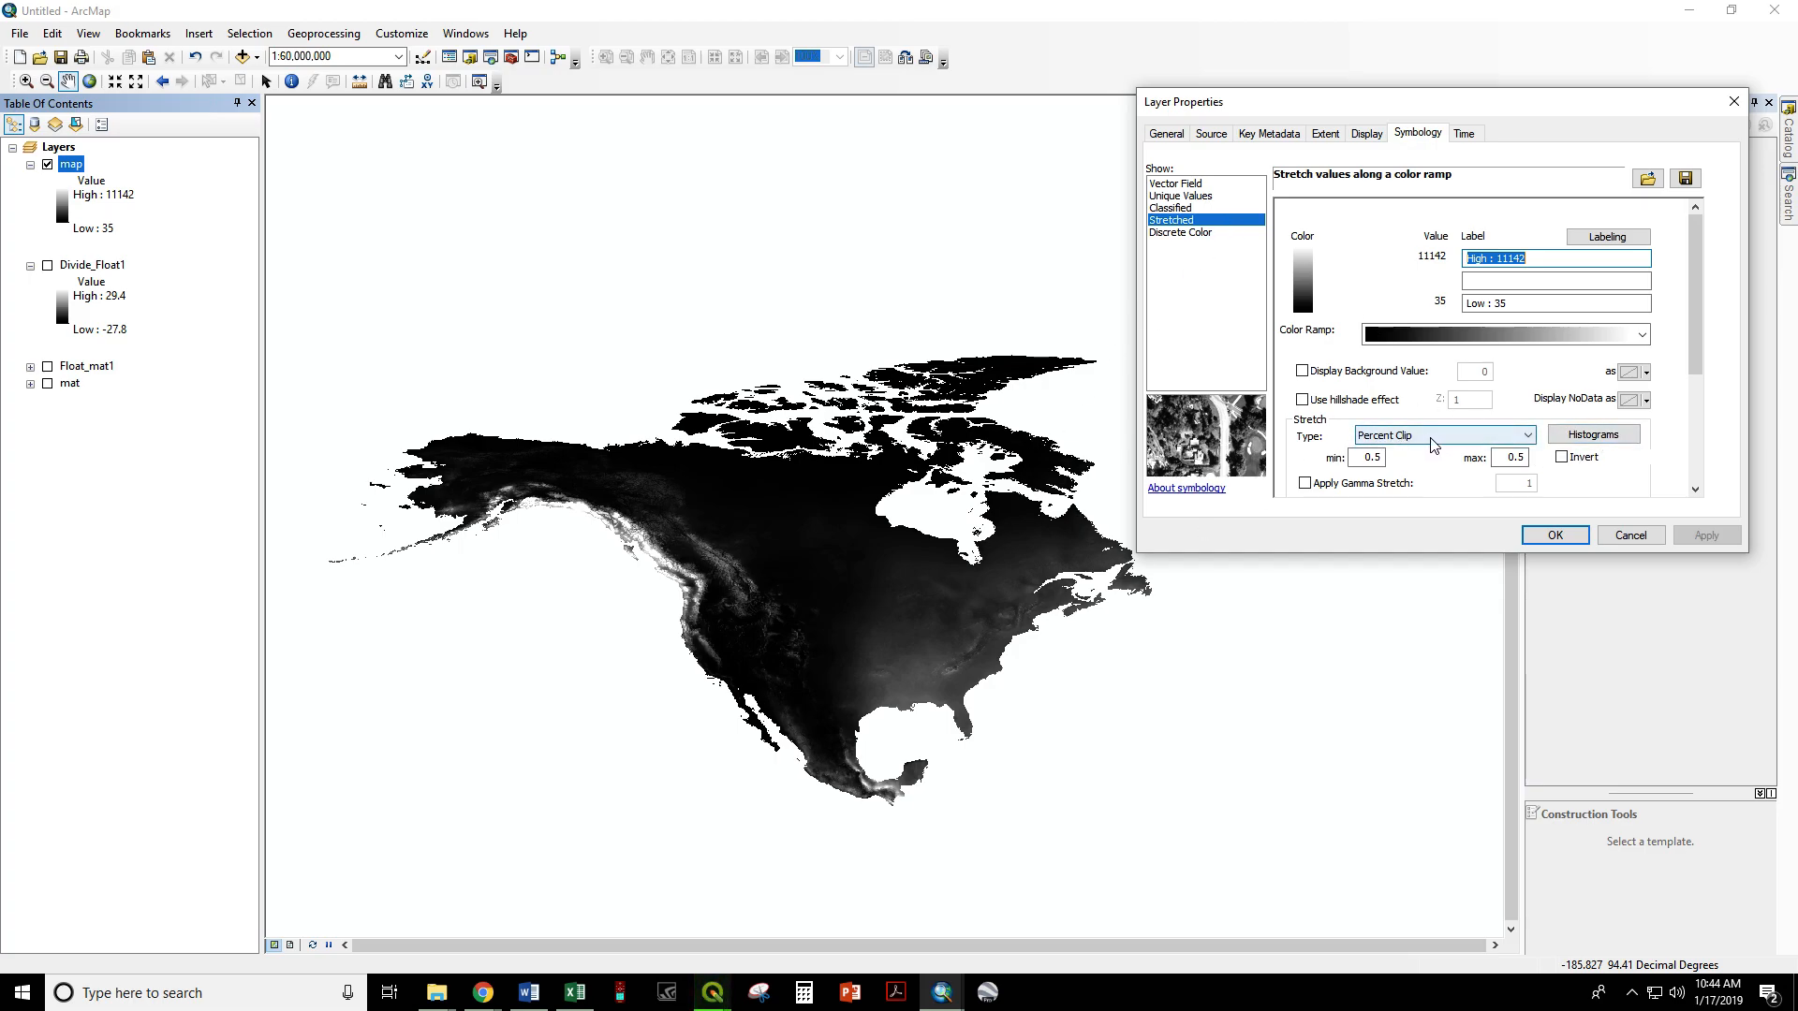
left_click(1413, 438)
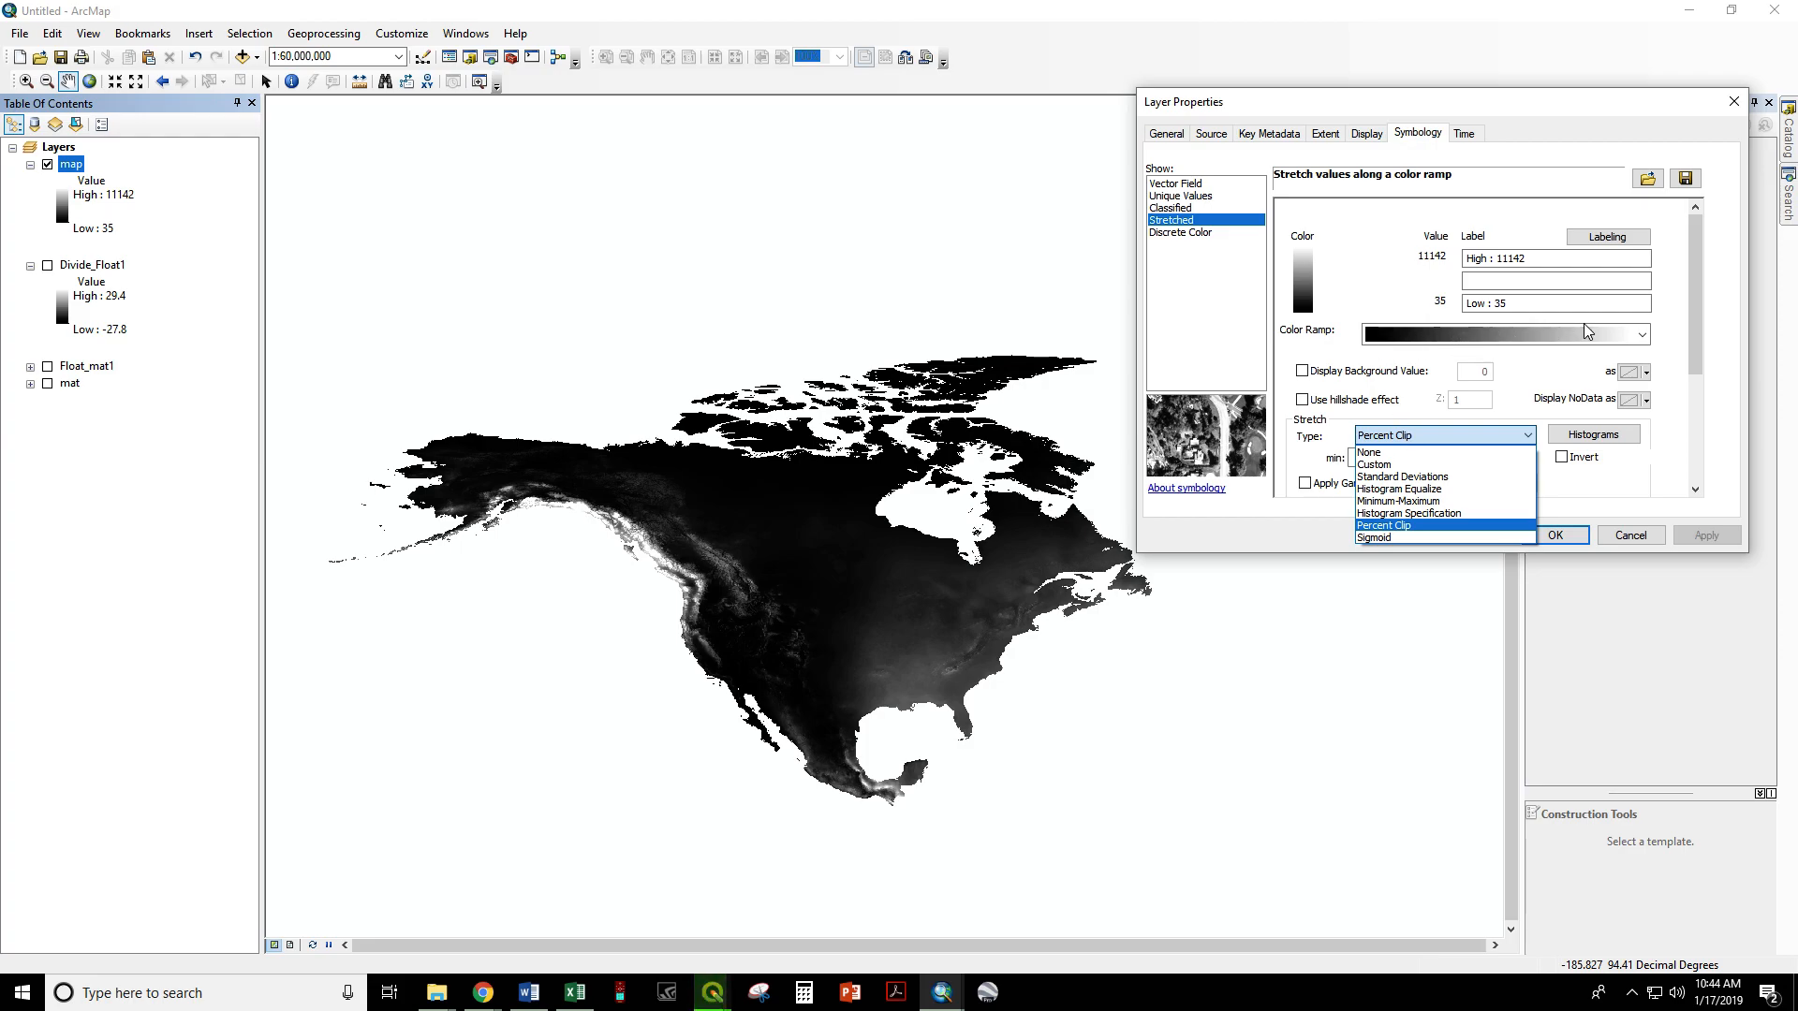
left_click(1441, 502)
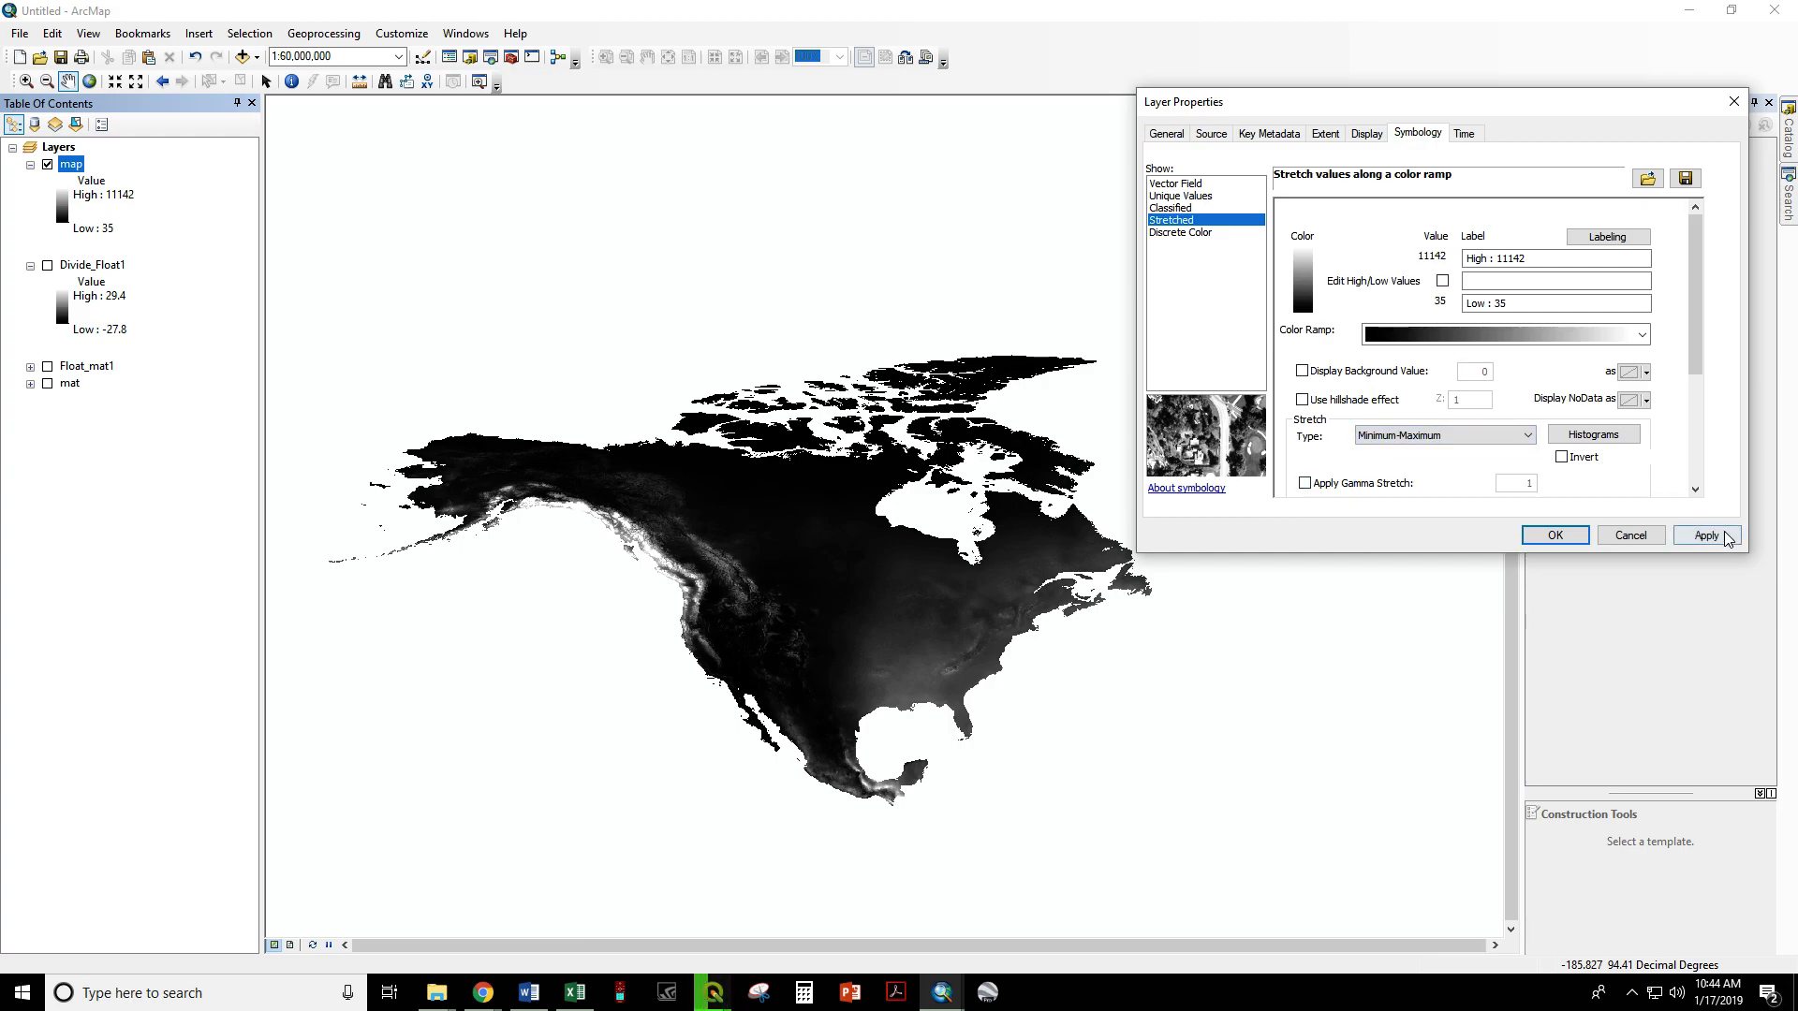
left_click(1706, 536)
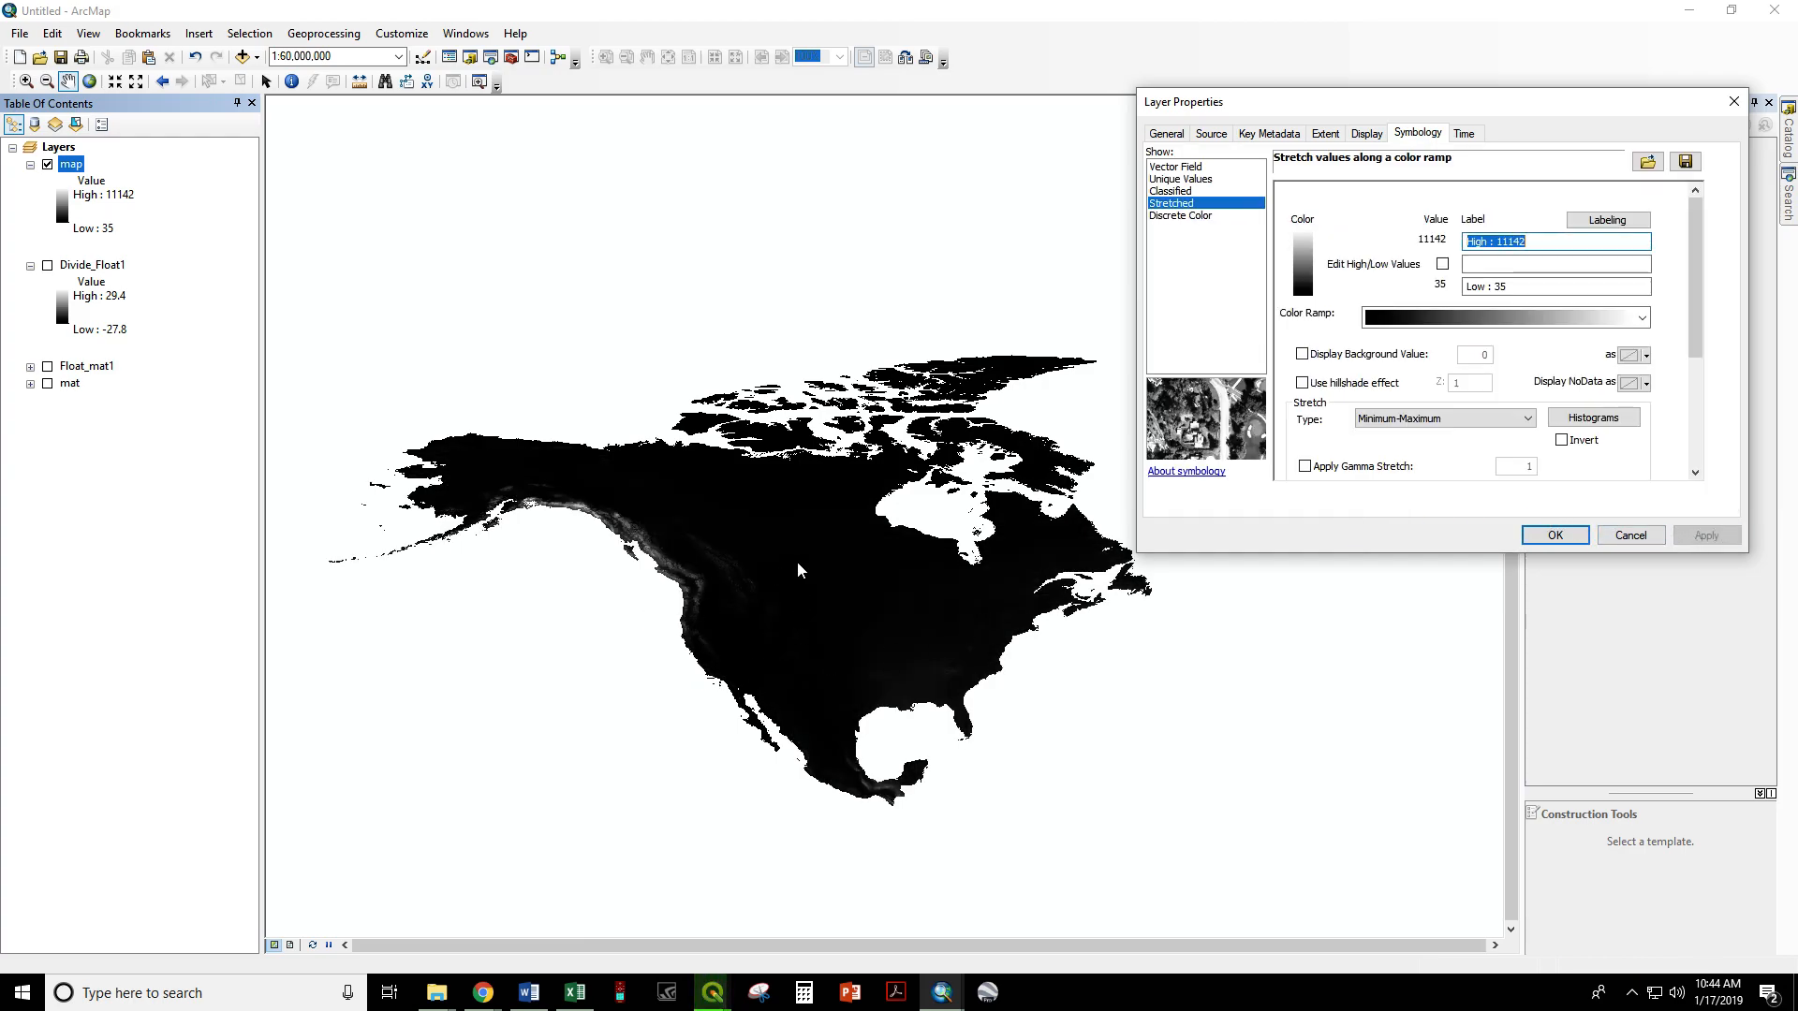
Set the map layer's stretch type to Histogram Equalize and accept the layer properties.
left_click(1485, 420)
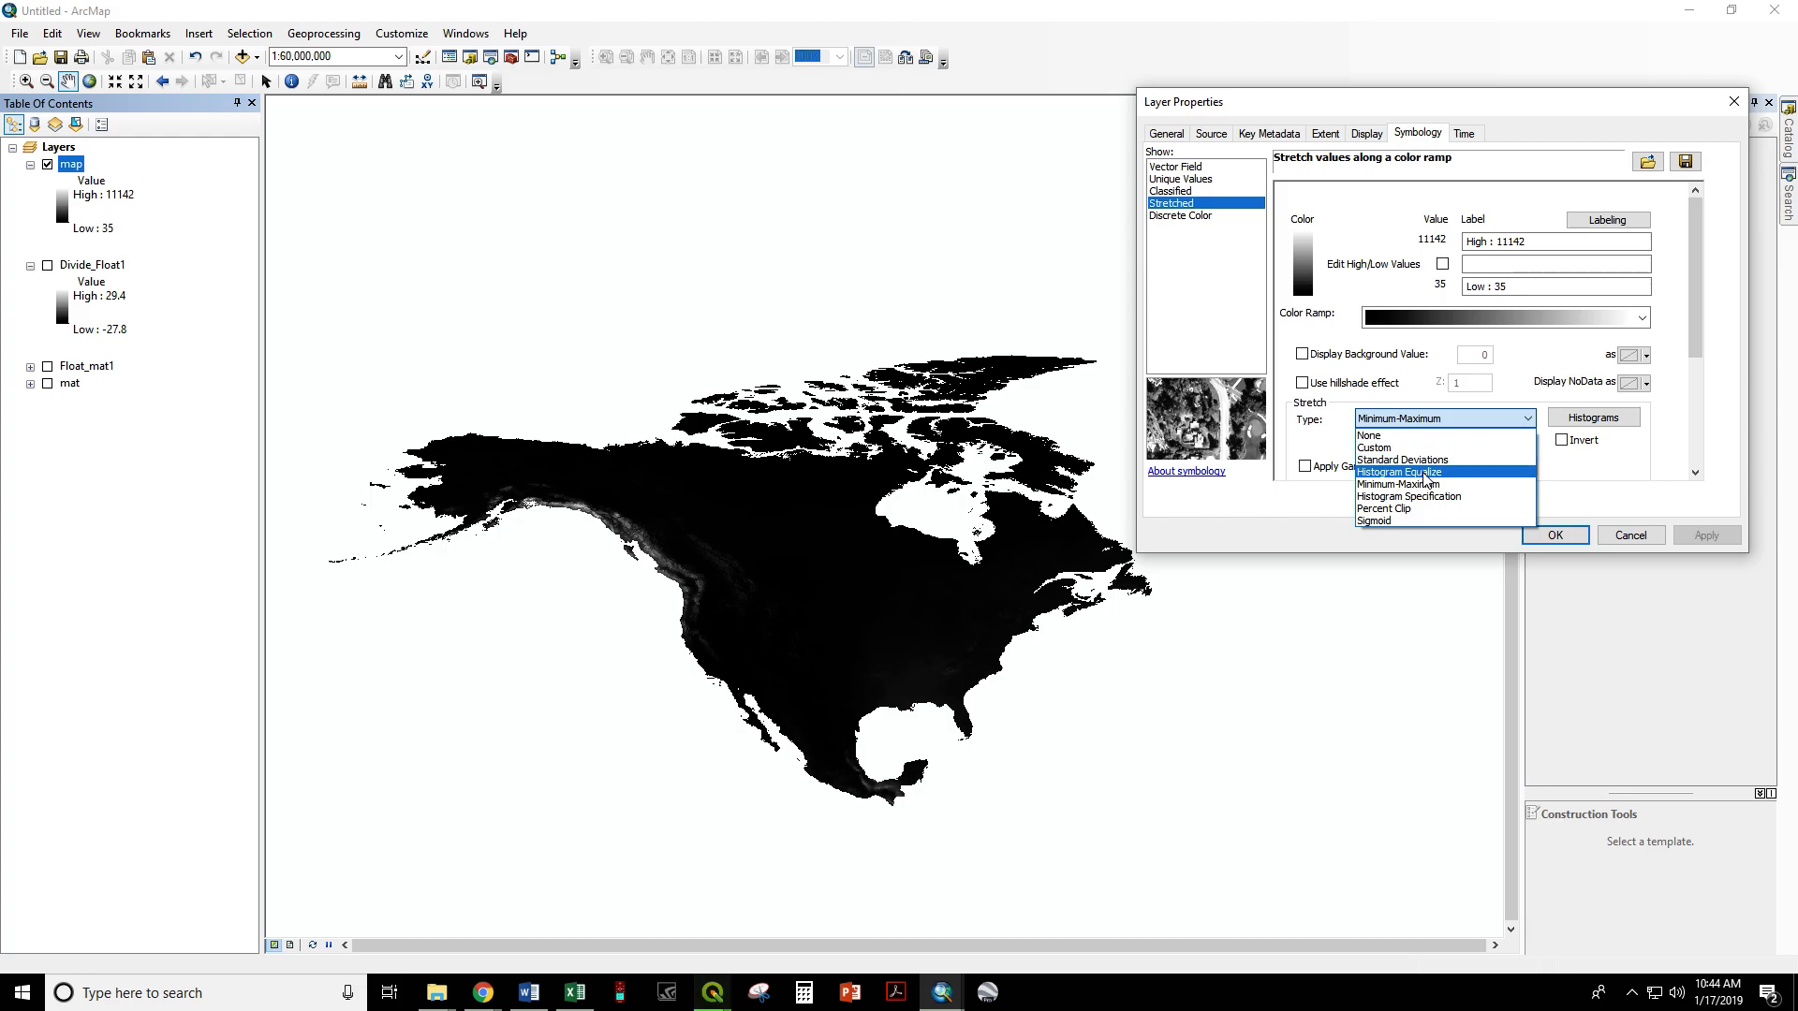
left_click(1427, 474)
left_click(1706, 535)
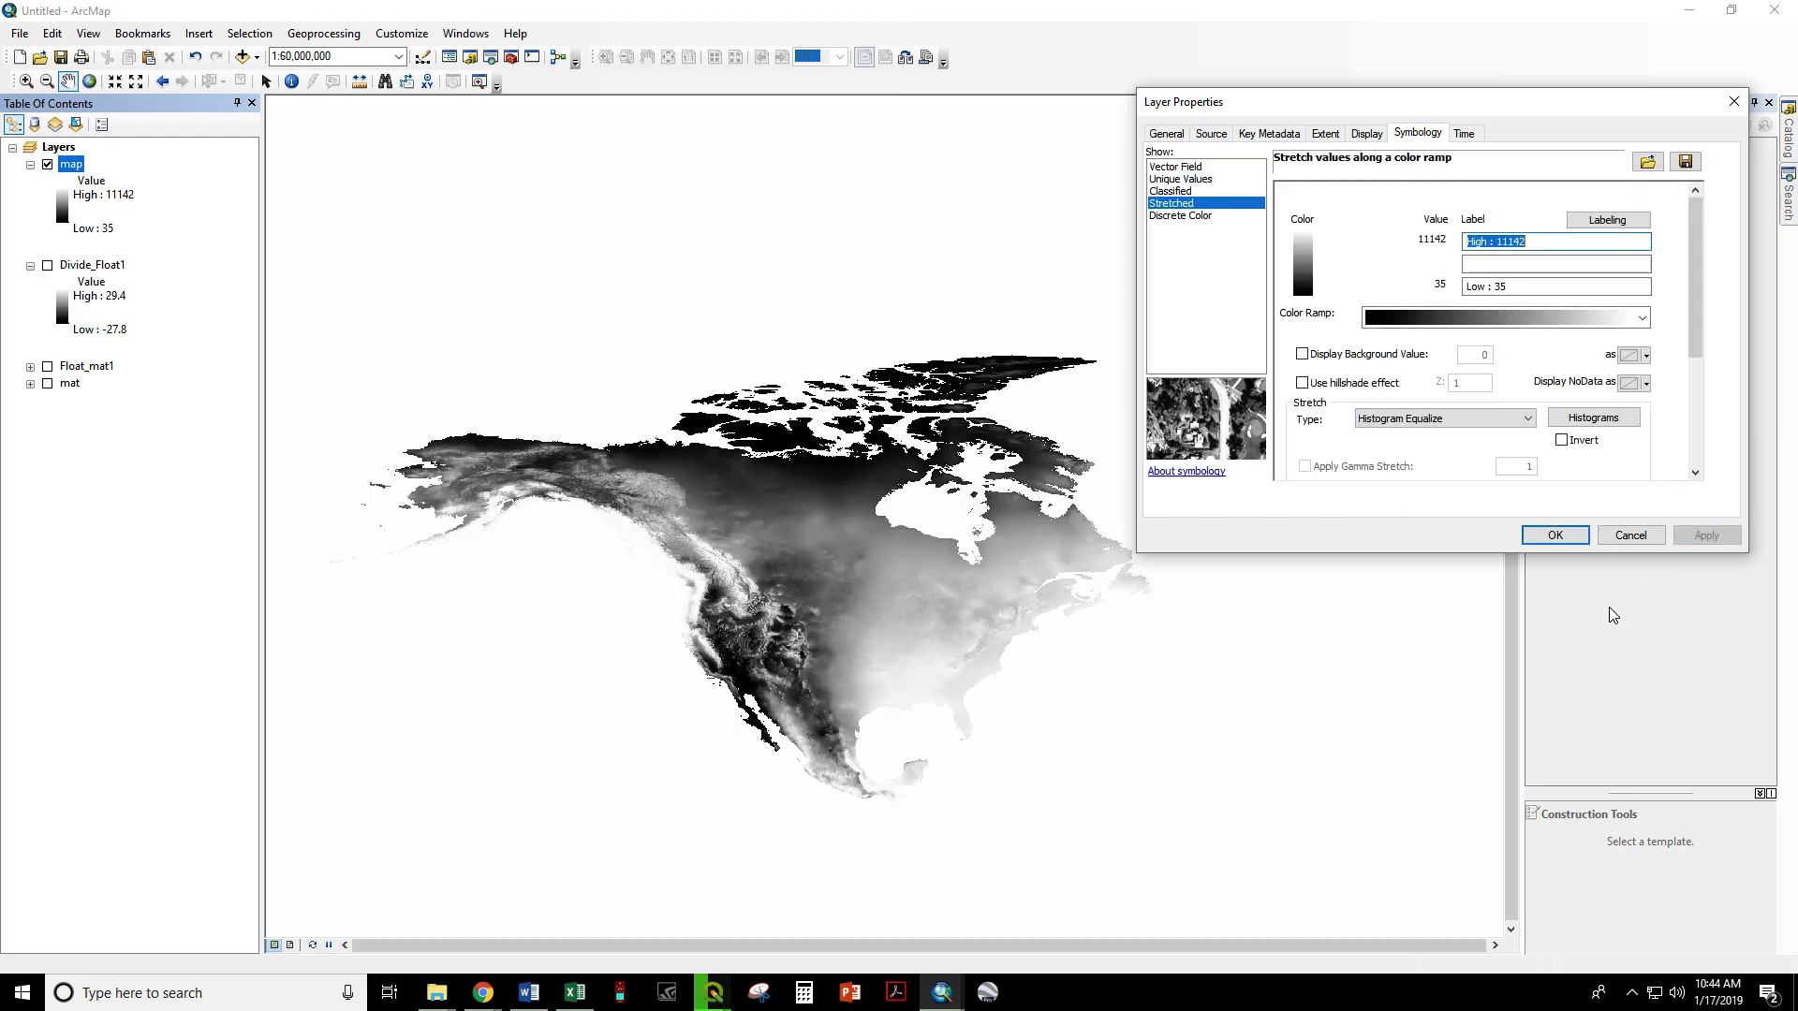
left_click(1554, 536)
Examine the value patterns of the map raster over western and eastern North America.
scroll(745, 651, "down", 5)
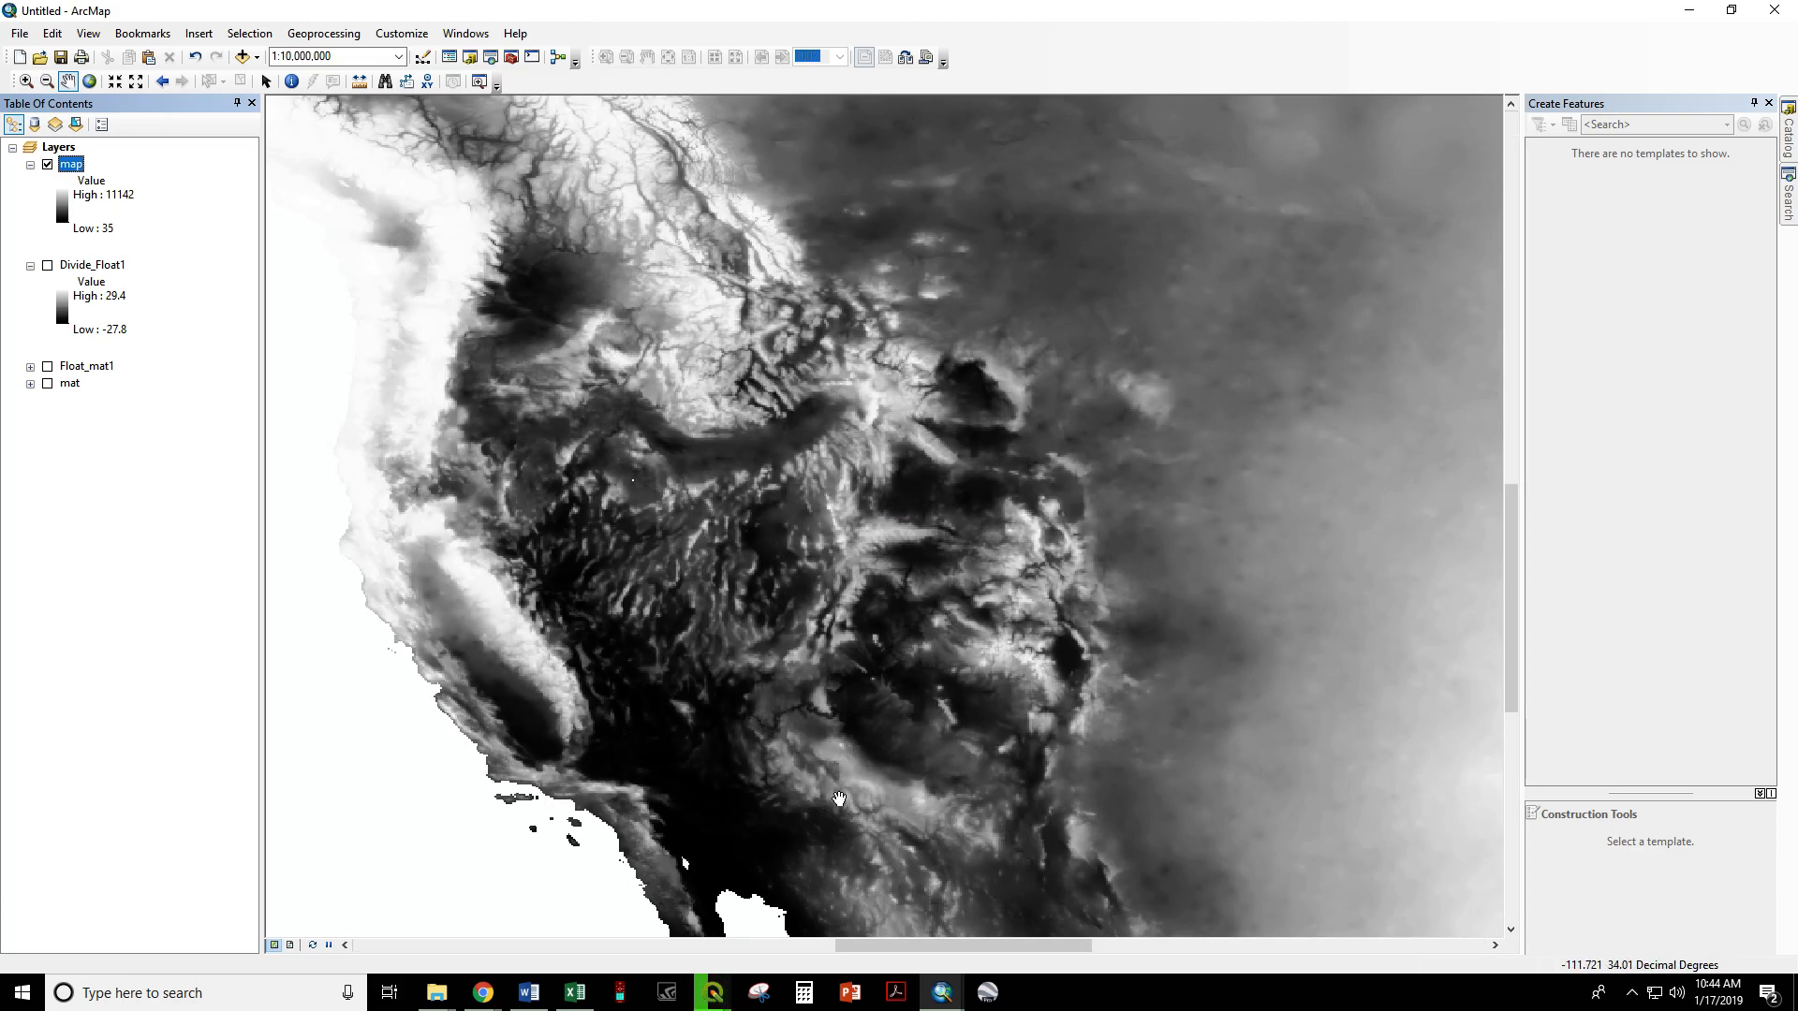
left_click_drag(968, 761, 554, 794)
scroll(646, 583, "up", 4)
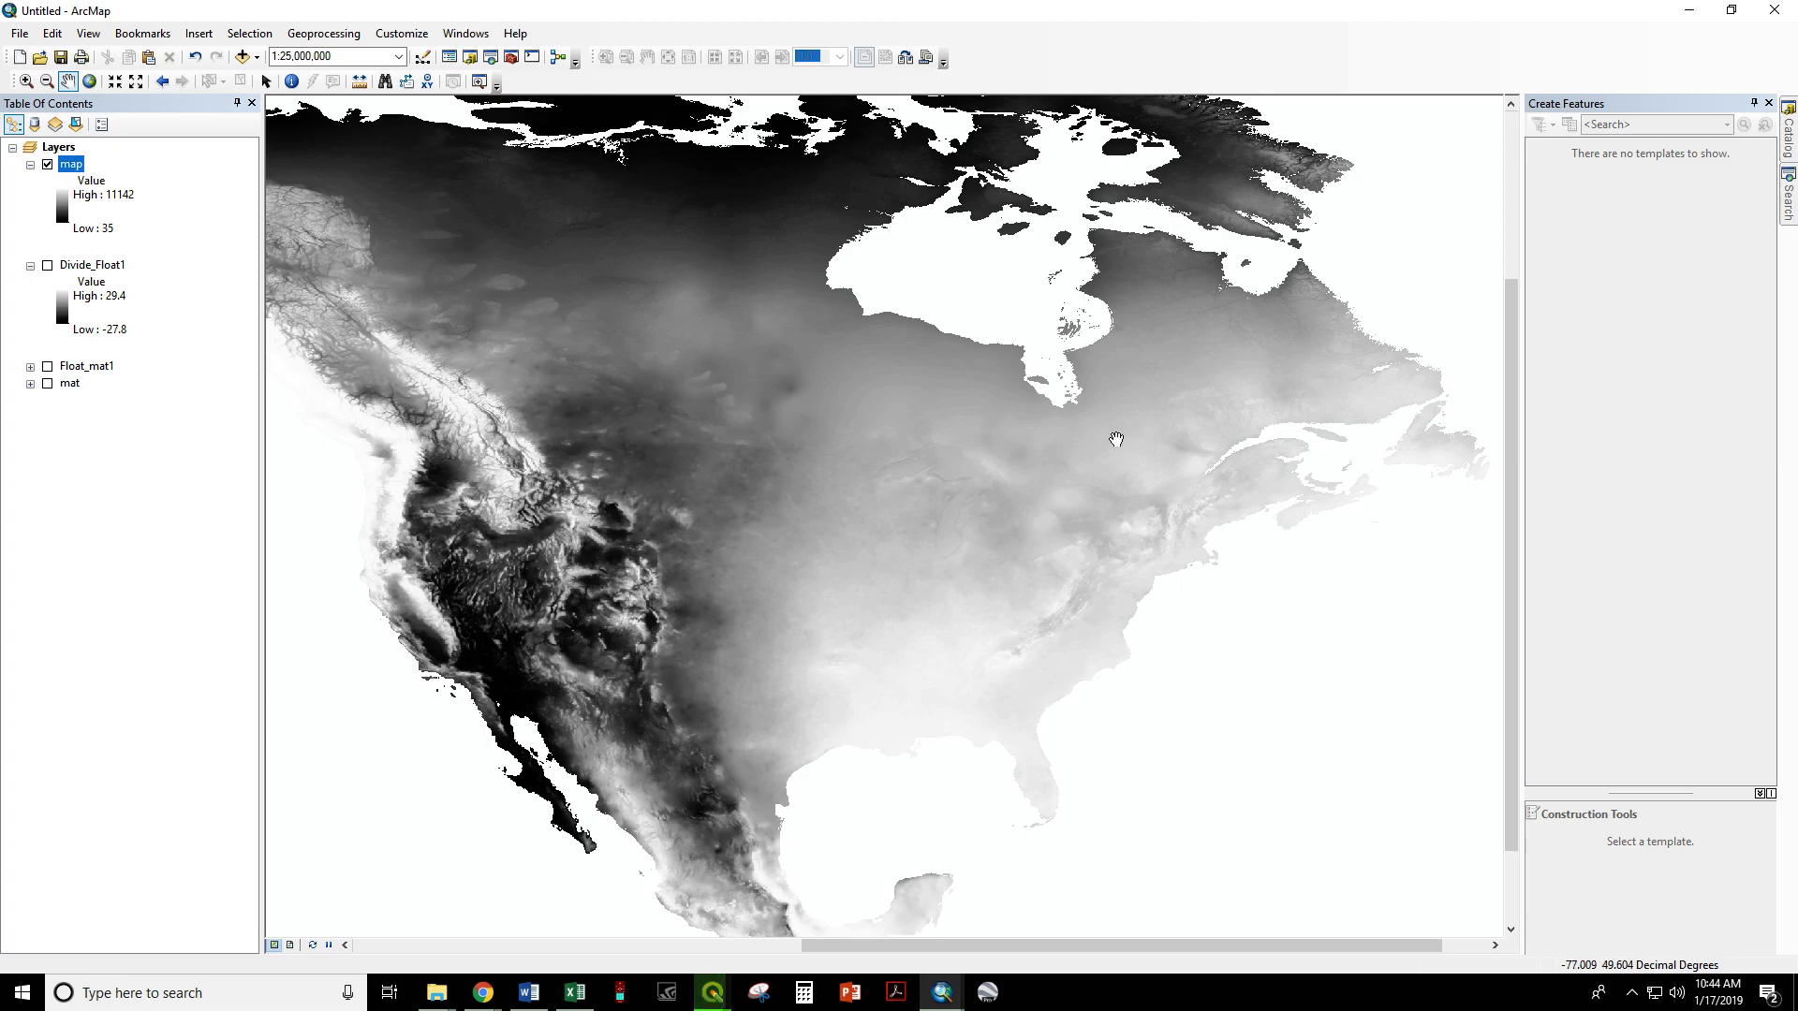
scroll(1148, 655, "up", 3)
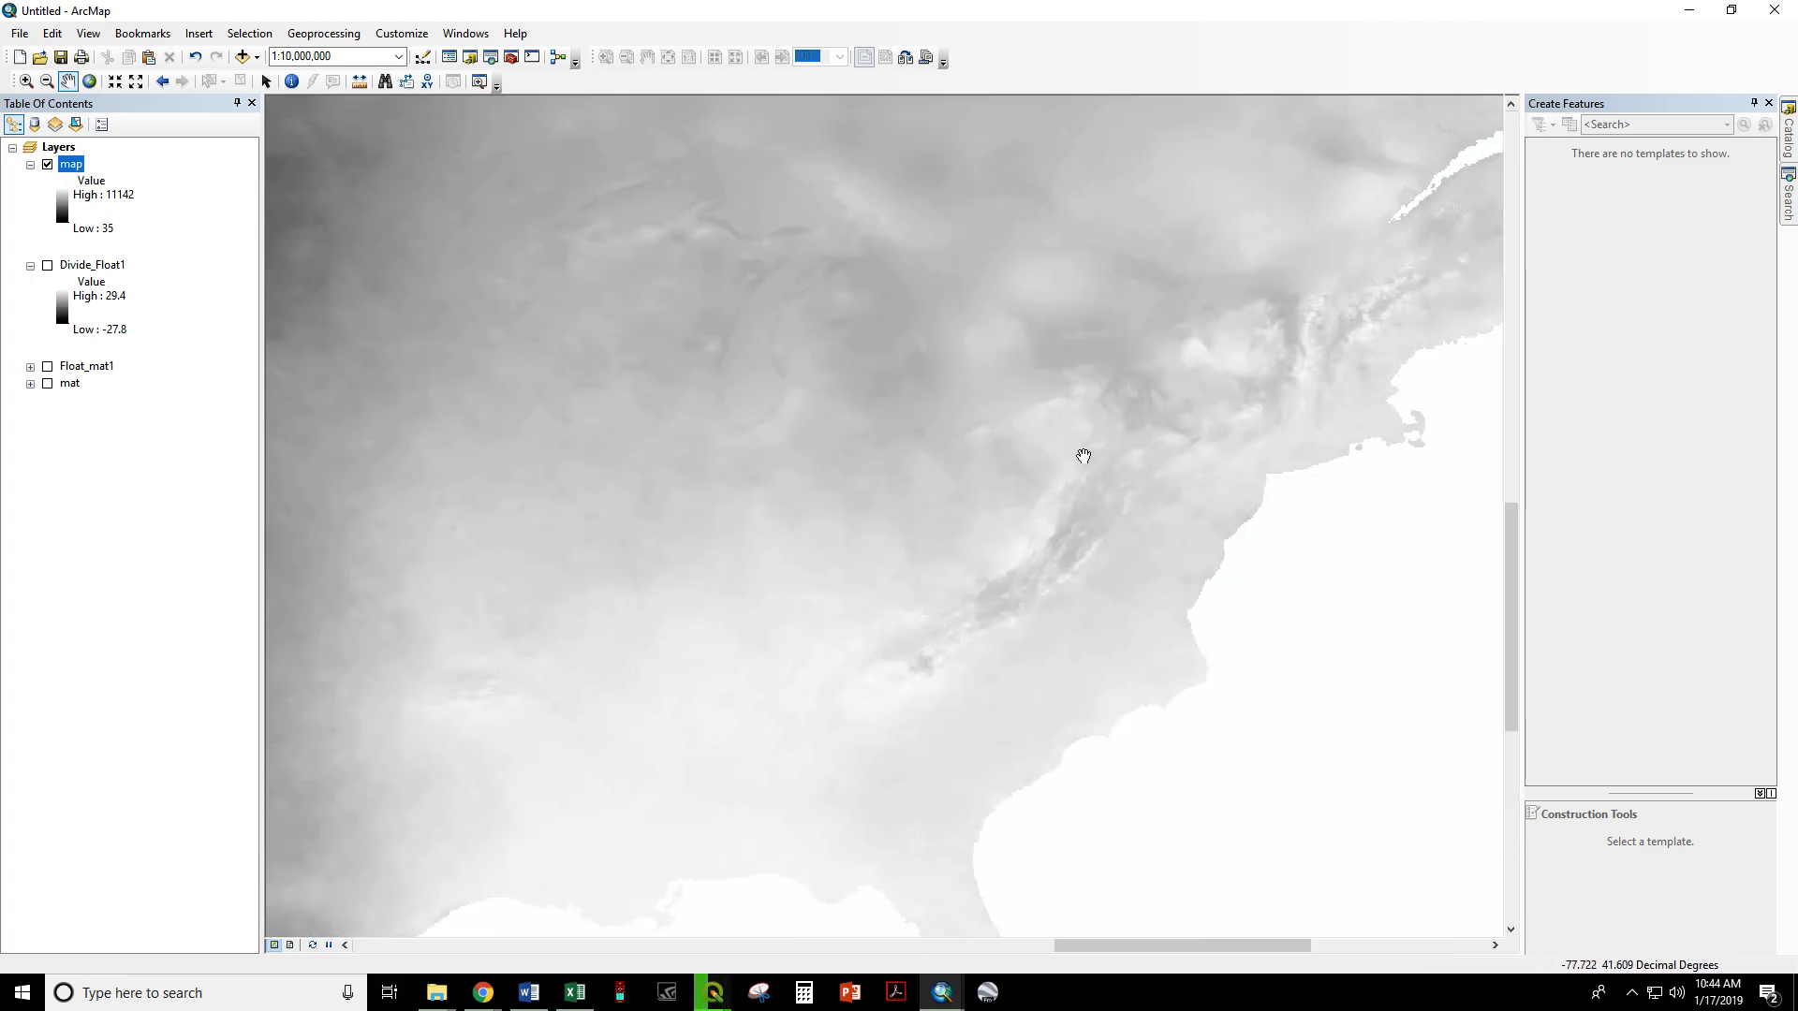
scroll(855, 652, "down", 3)
scroll(783, 609, "down", 2)
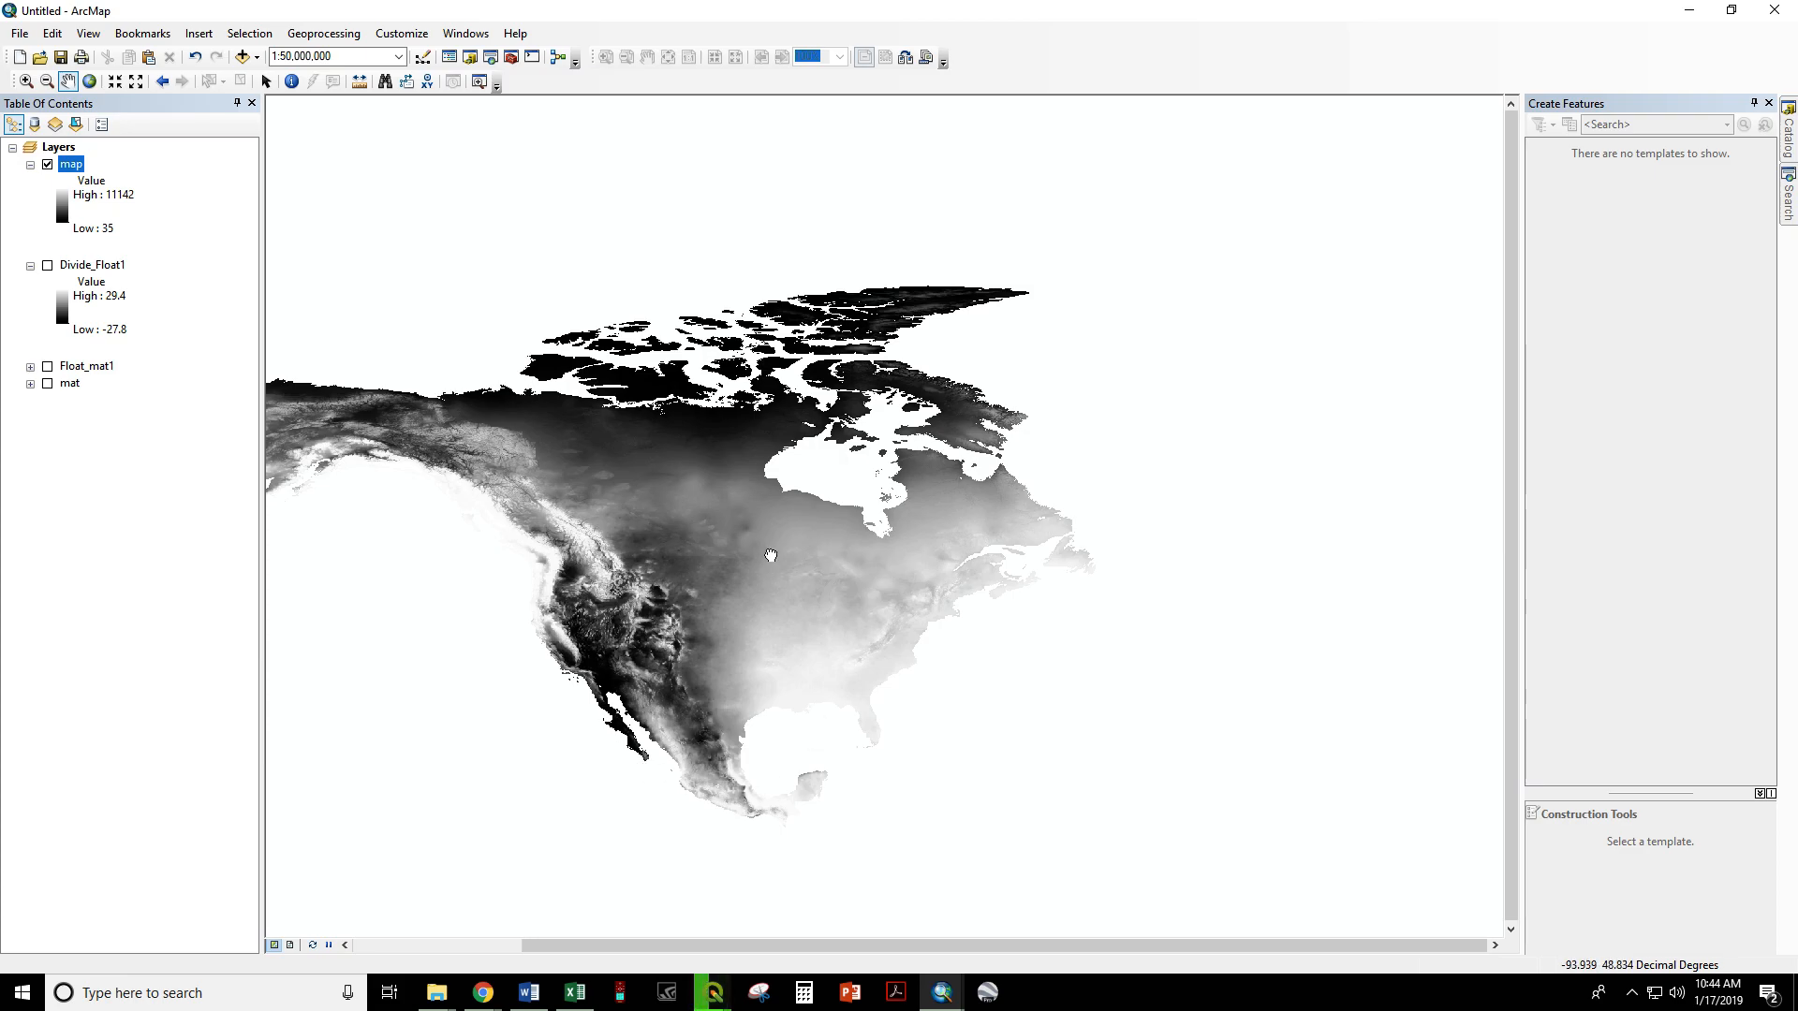
left_click_drag(780, 655, 955, 637)
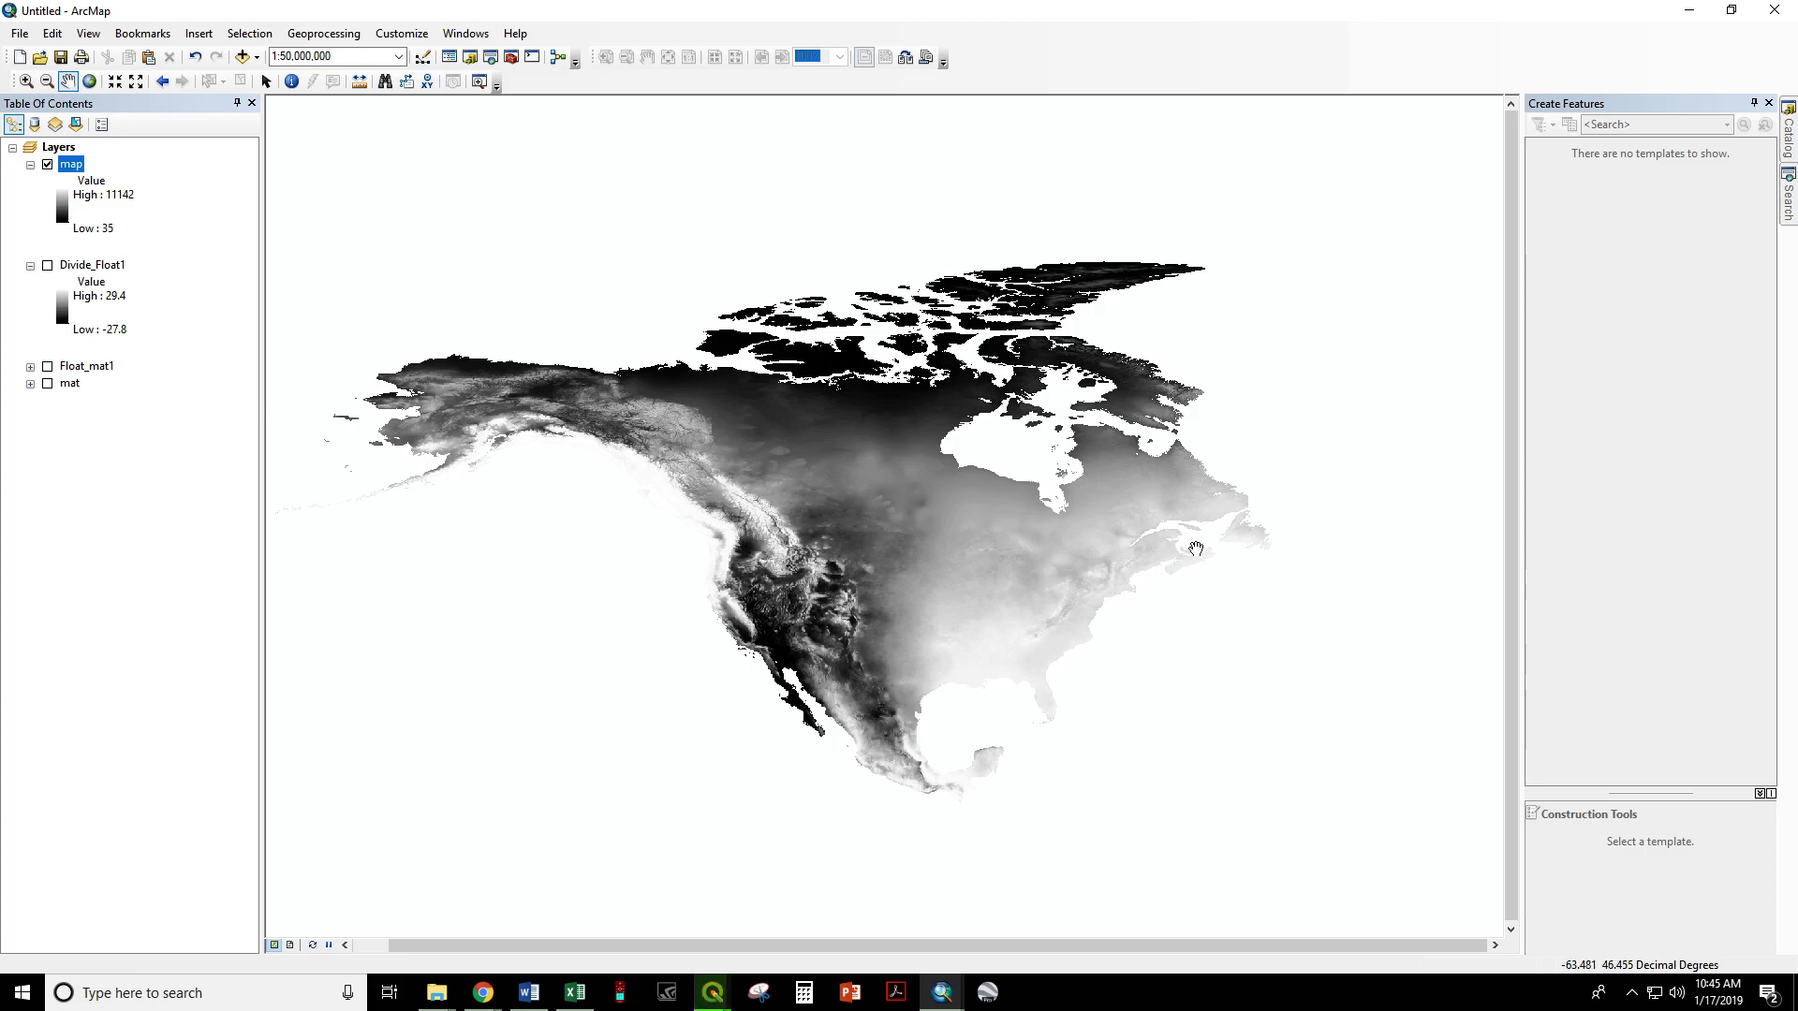
Search for "reclassify", open the Reclassify (3D Analyst) tool and choose map as the input raster.
mouse_move(1788, 208)
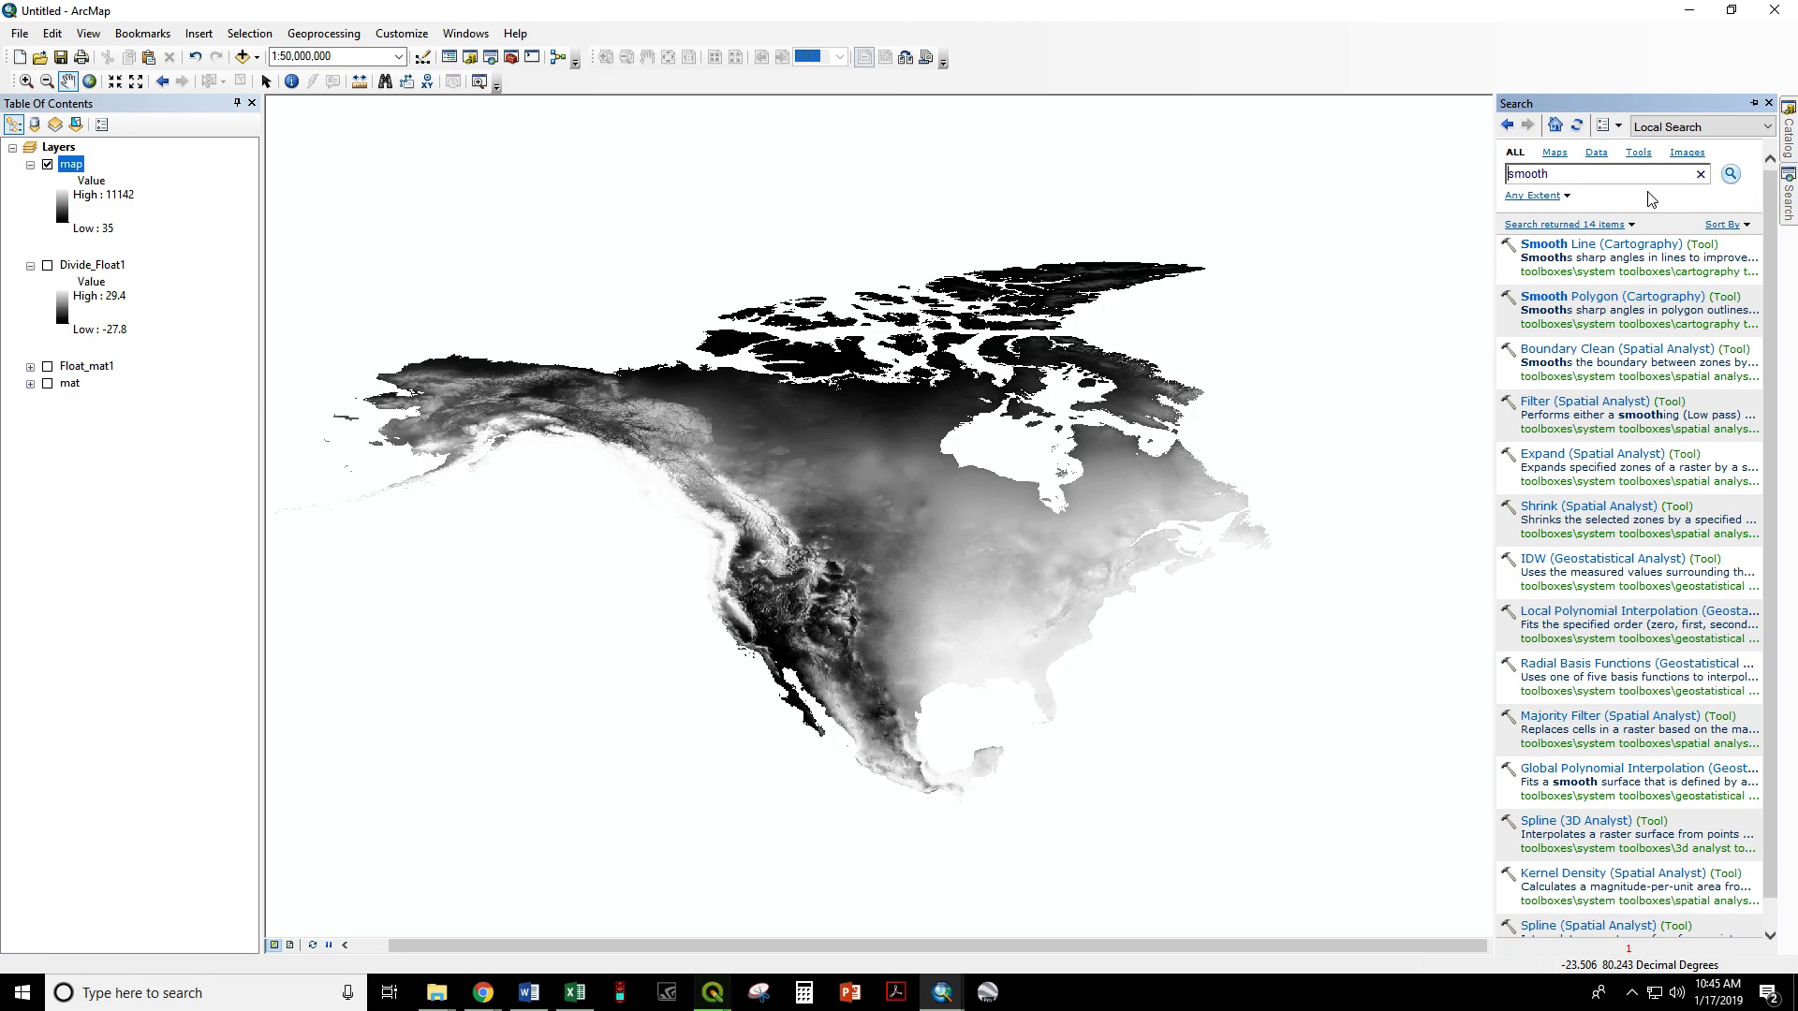
left_click(1617, 178)
type("reclassify")
key("Return")
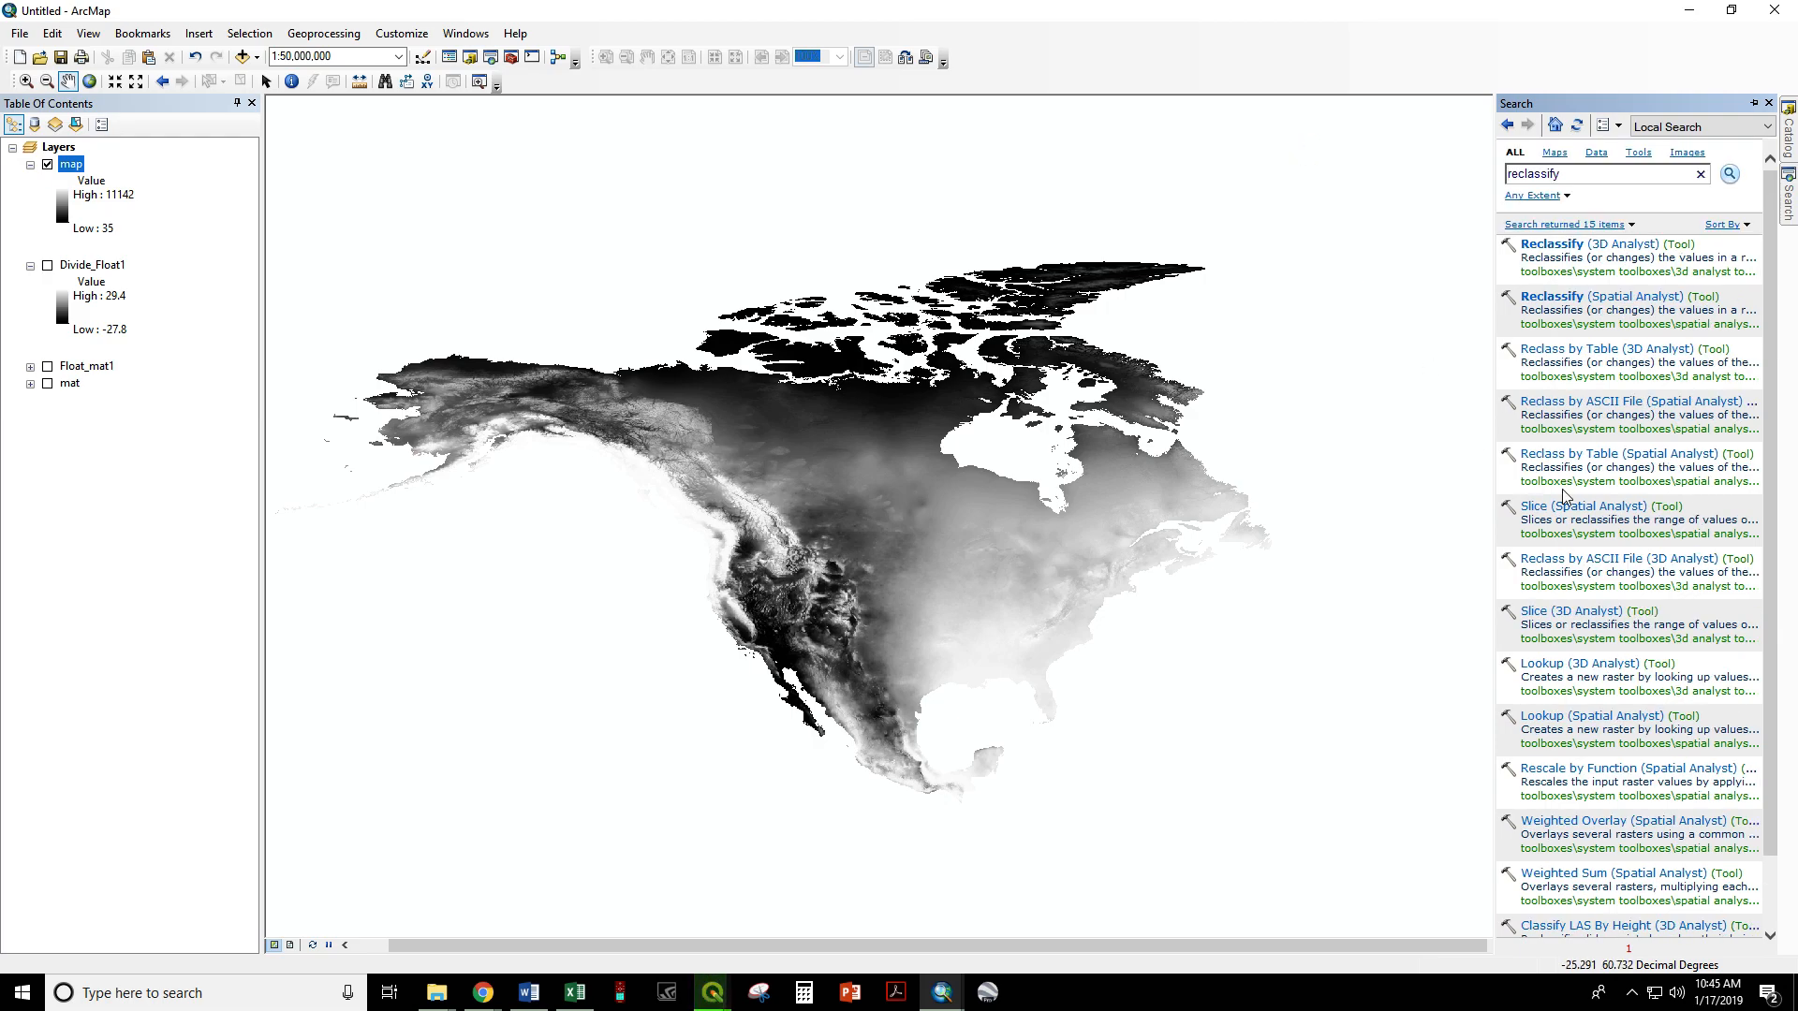
left_click(1583, 246)
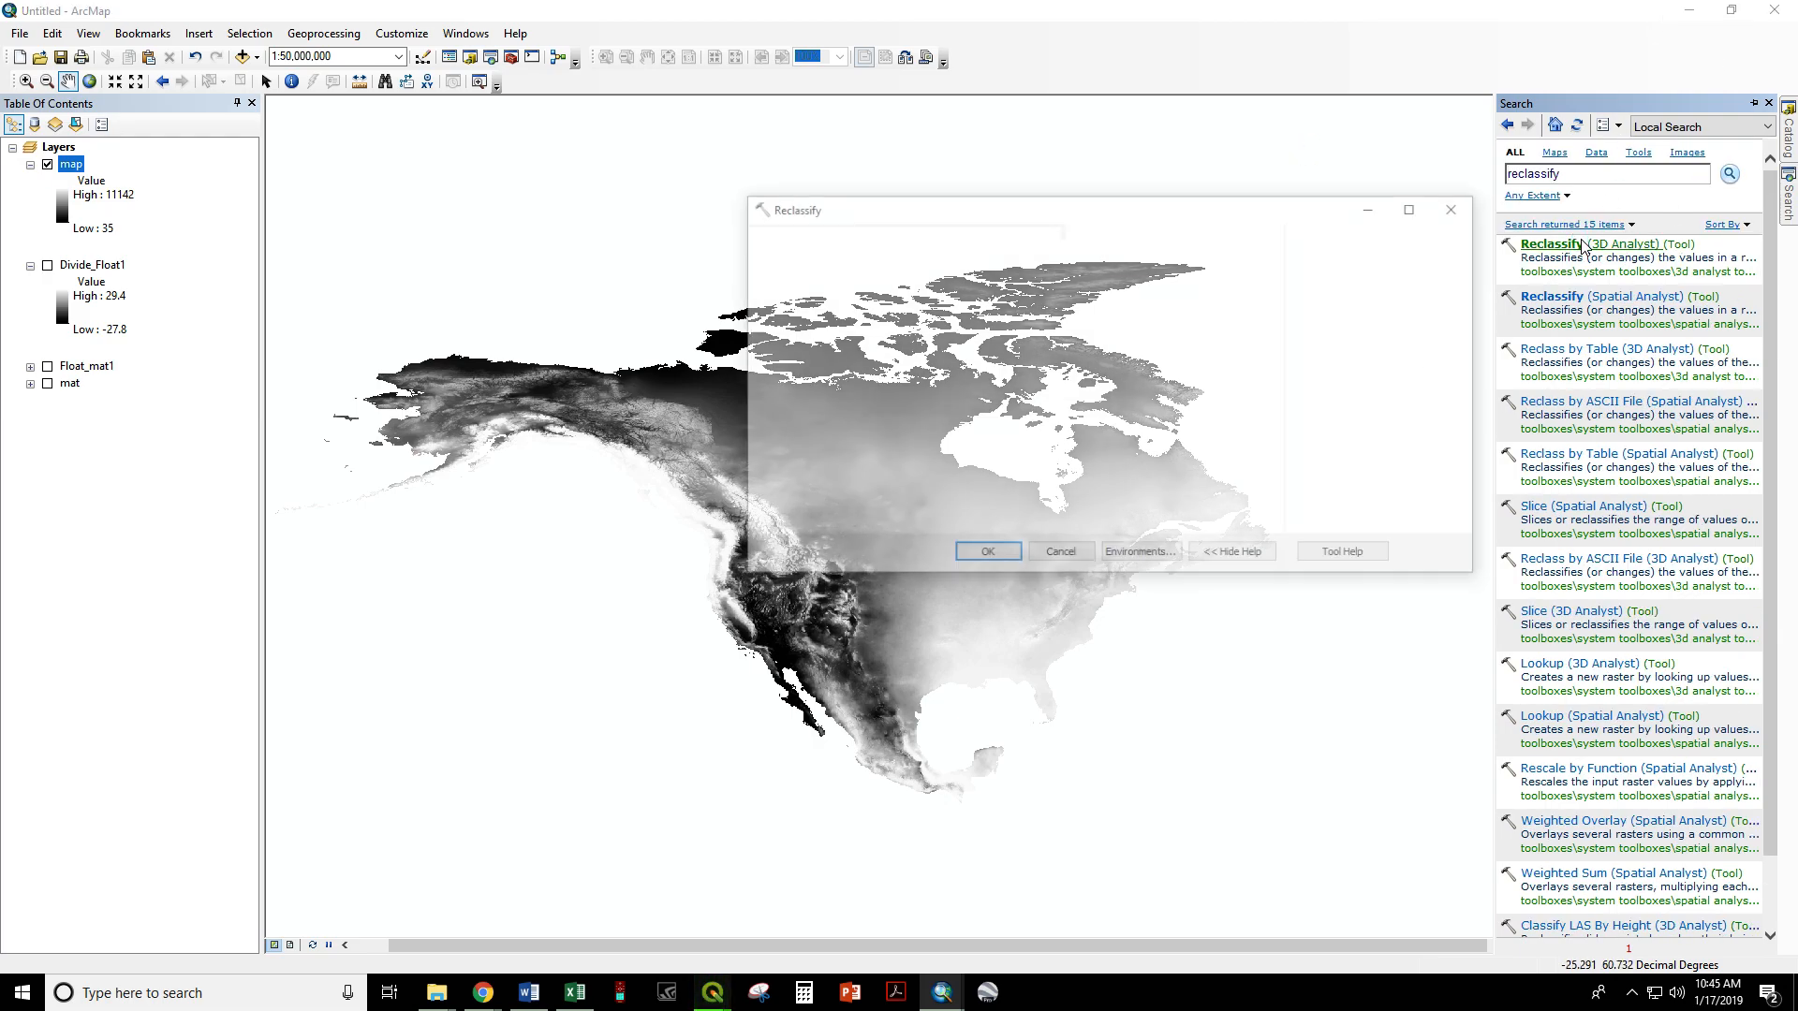
left_click(1165, 258)
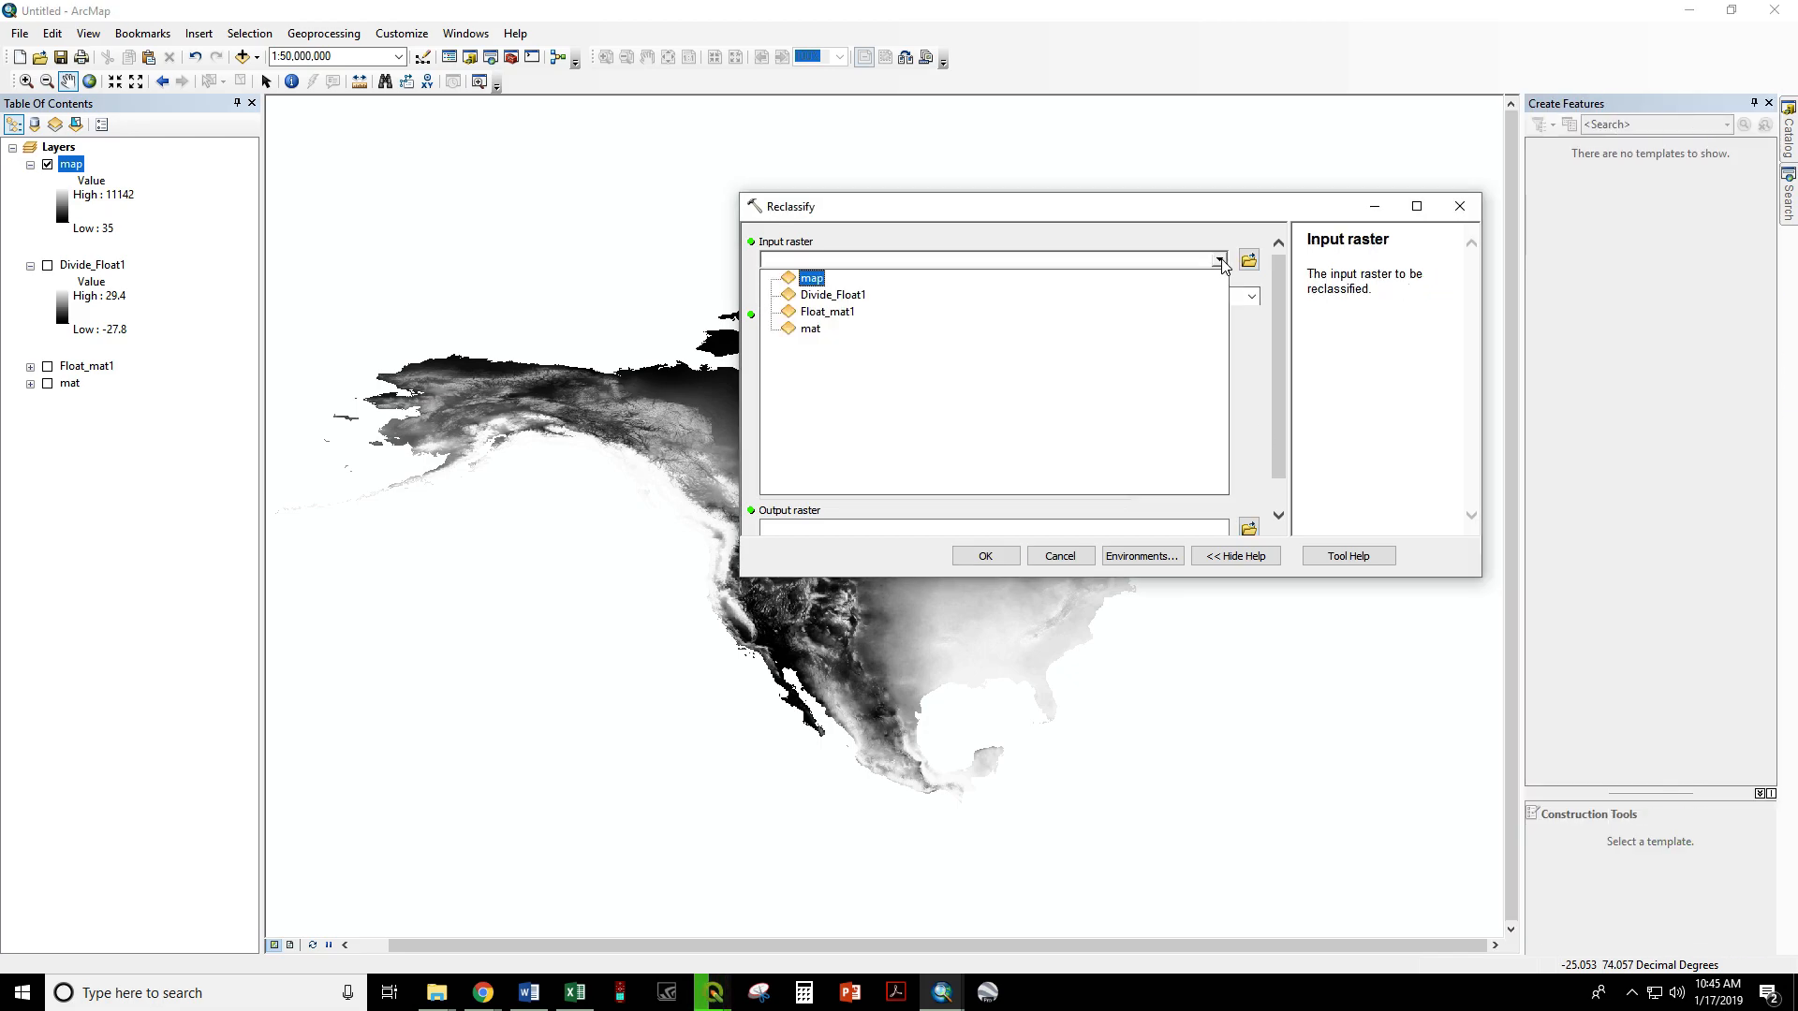
left_click(809, 281)
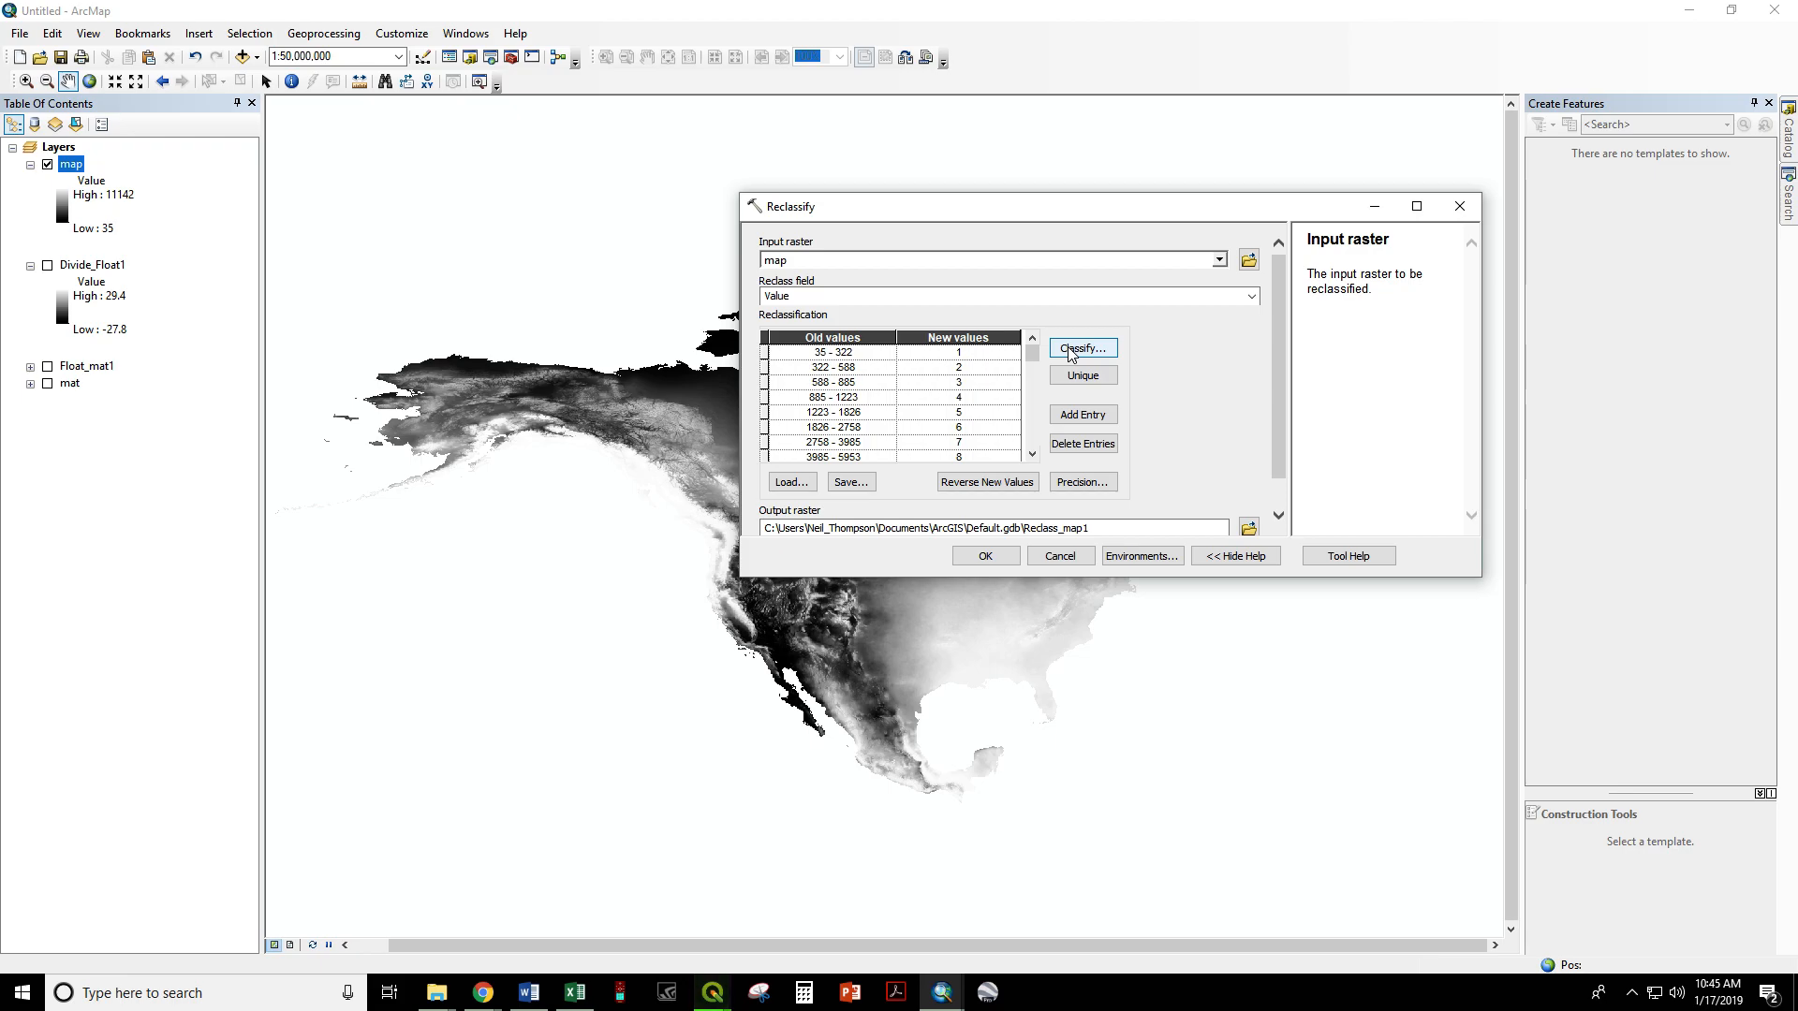
Reclassify the map raster into three classes with the first two break values at 812 and 1012.
left_click(1073, 351)
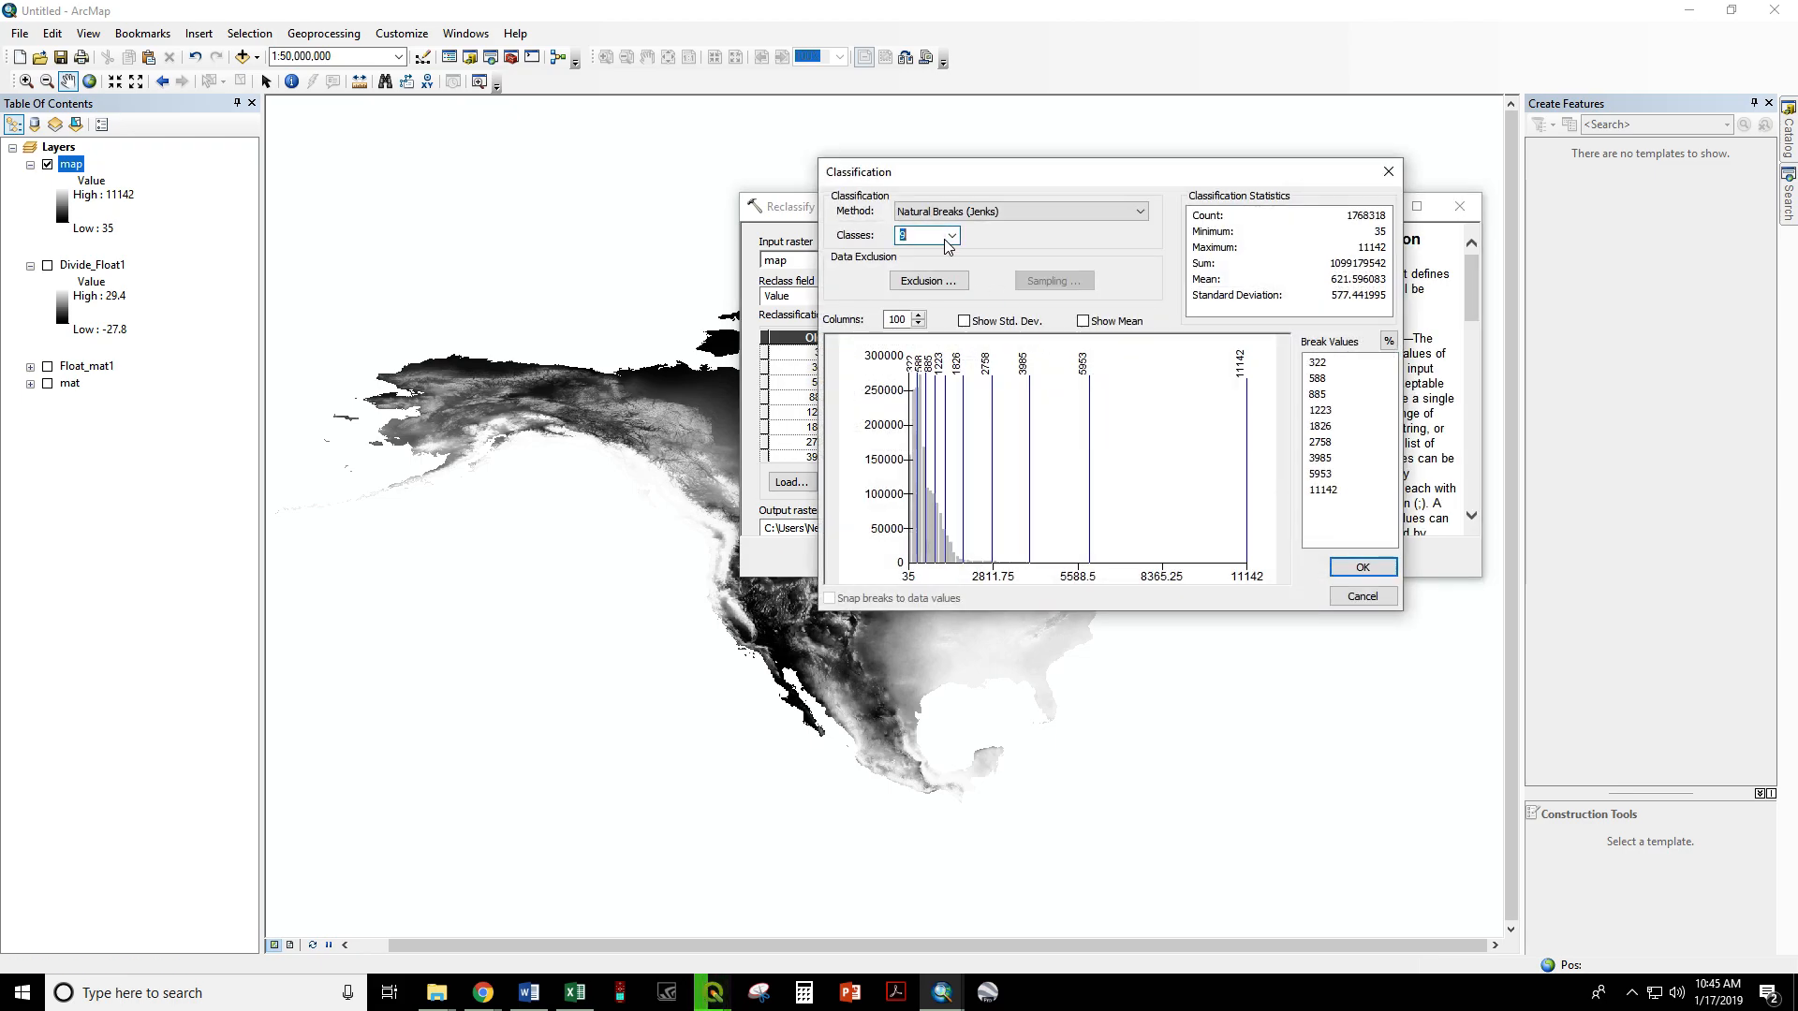
left_click(948, 242)
left_click(925, 267)
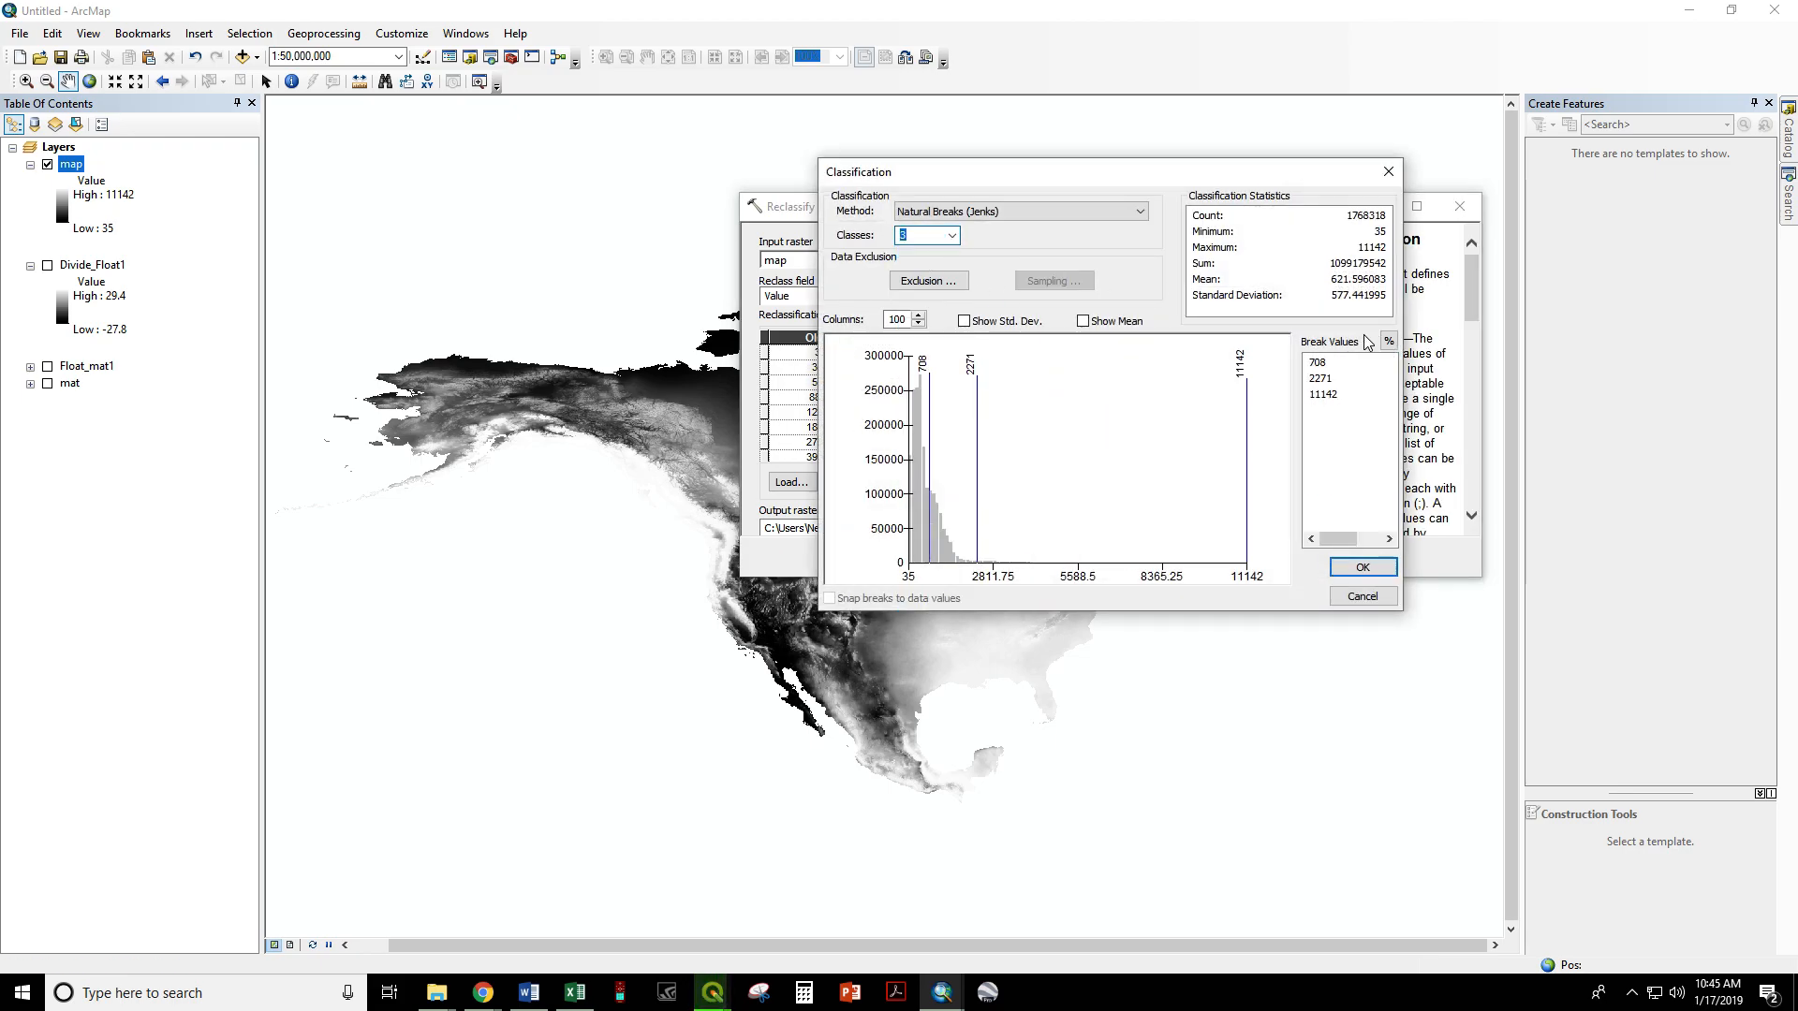
left_click(1316, 362)
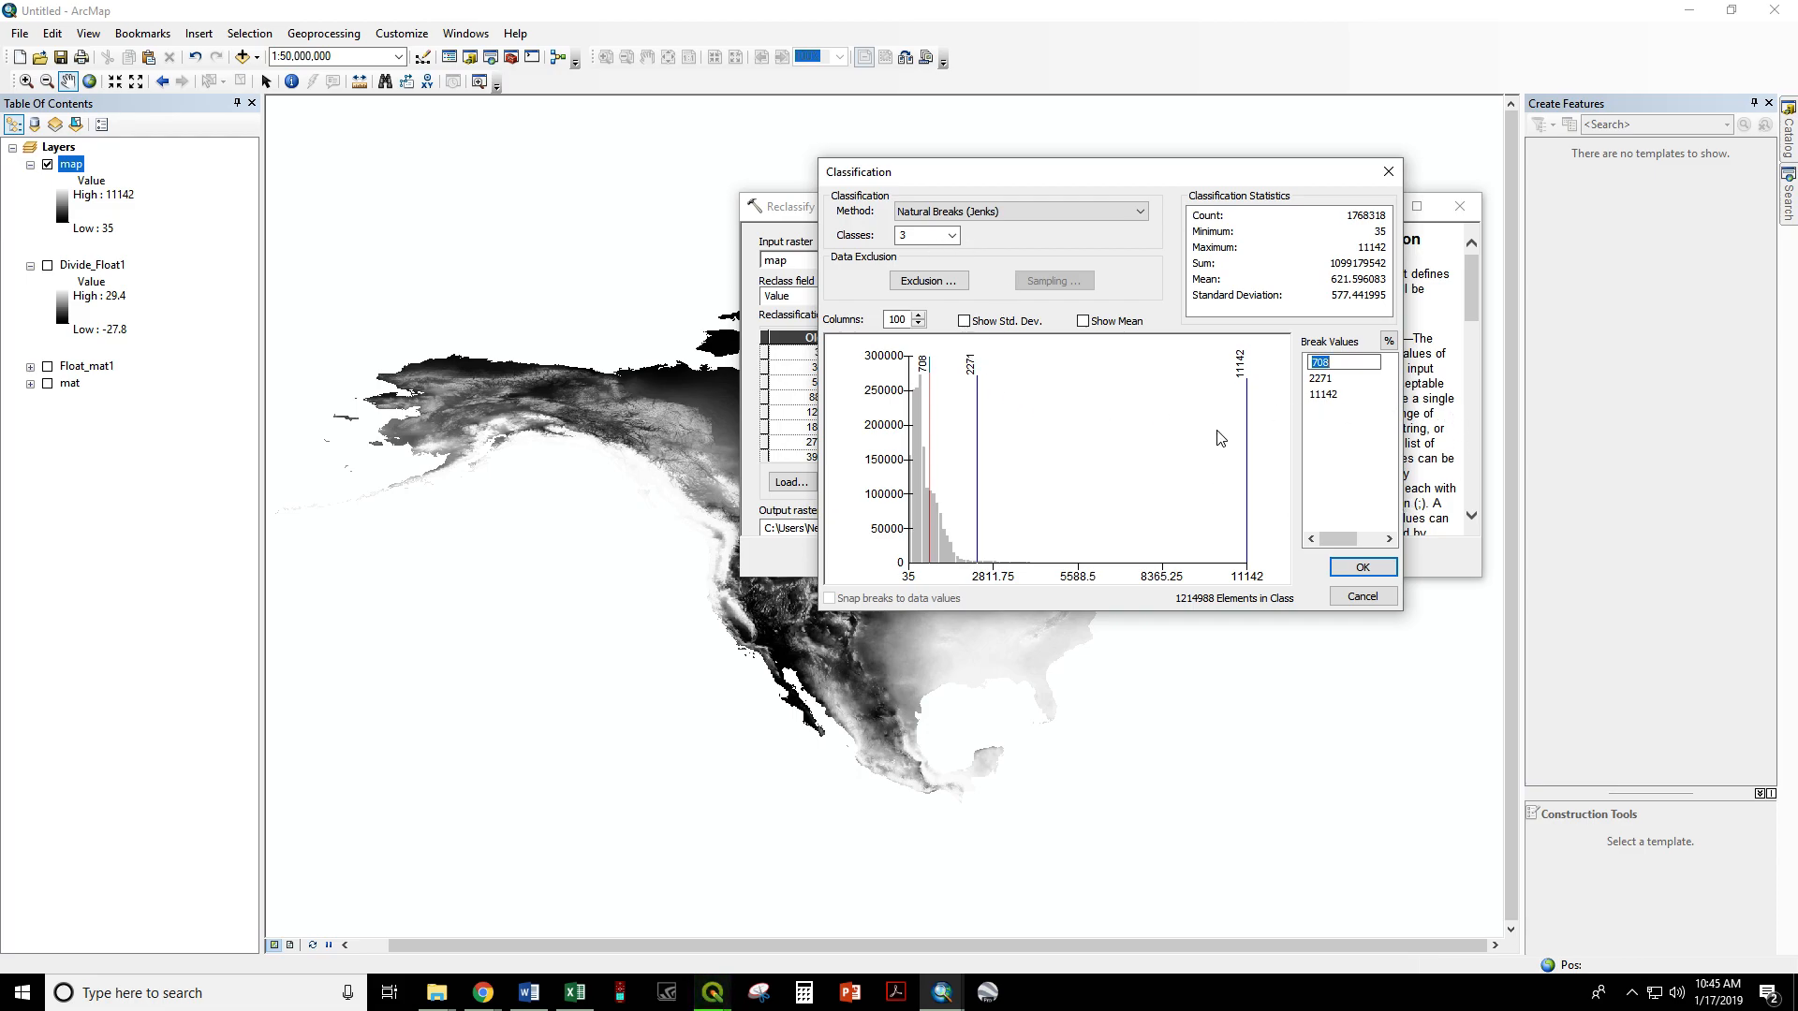
type("812")
left_click(1351, 394)
type("1012")
left_click(1323, 465)
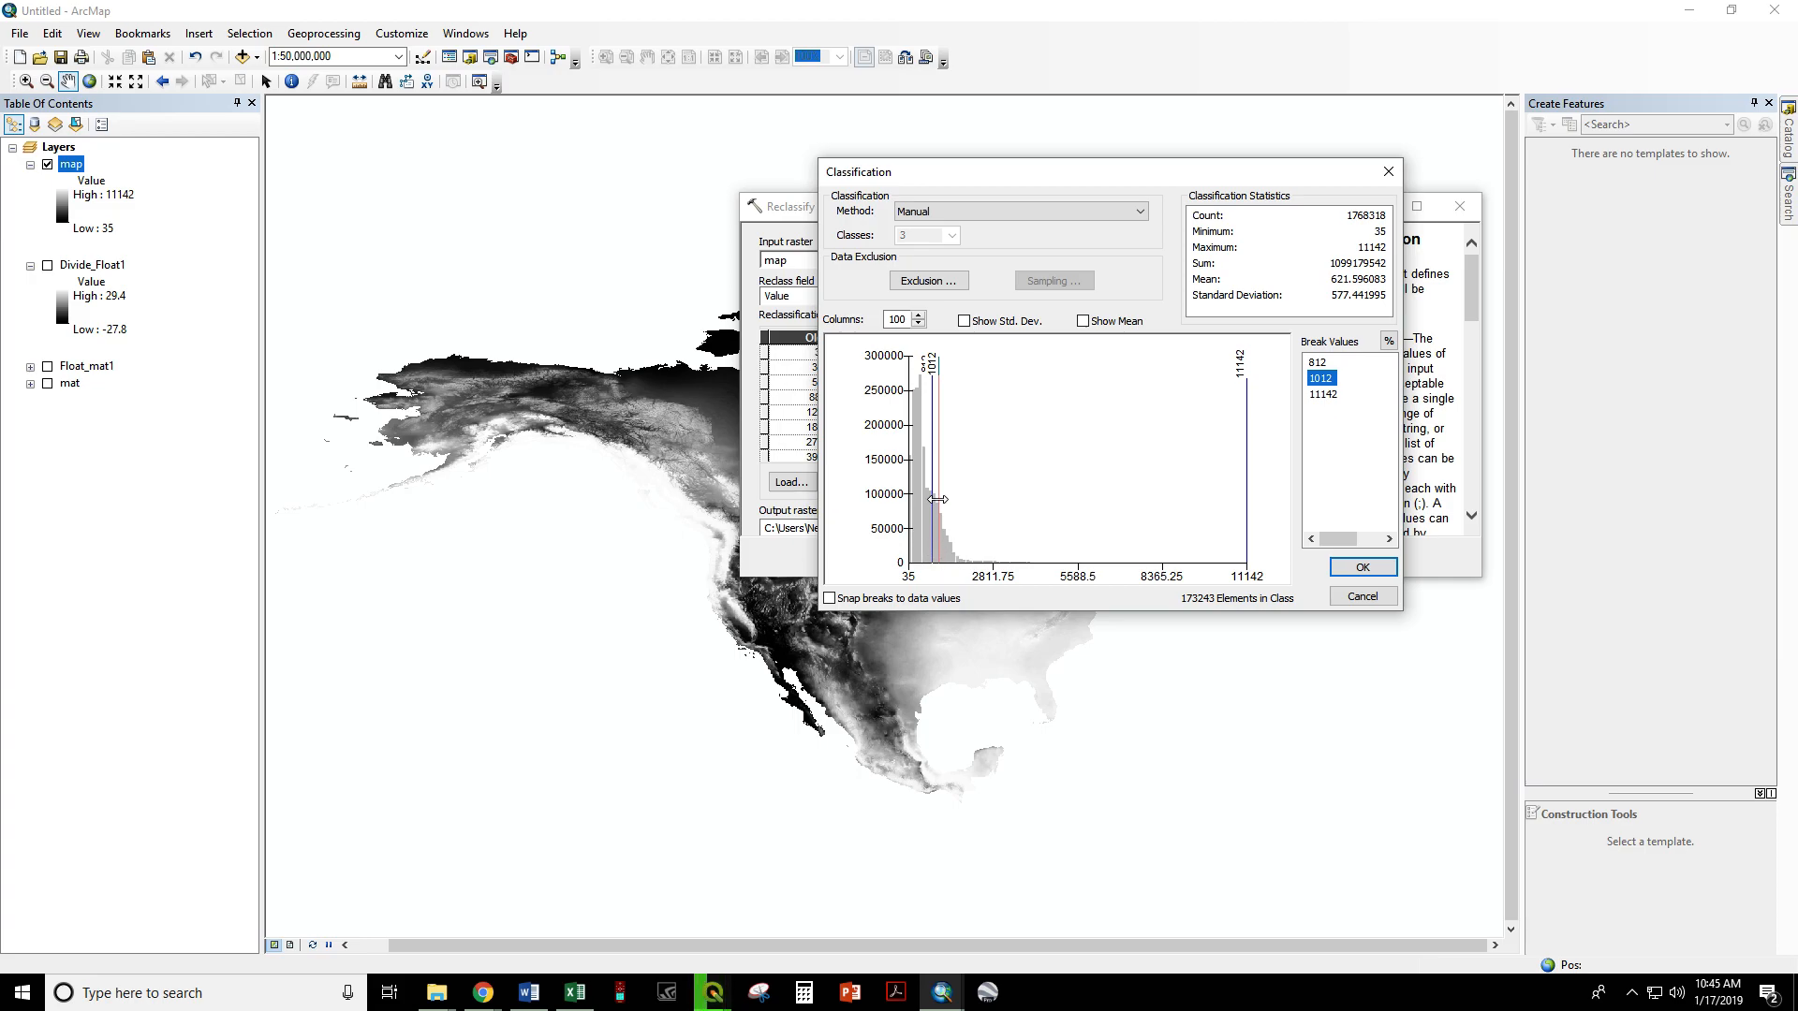
left_click(1364, 568)
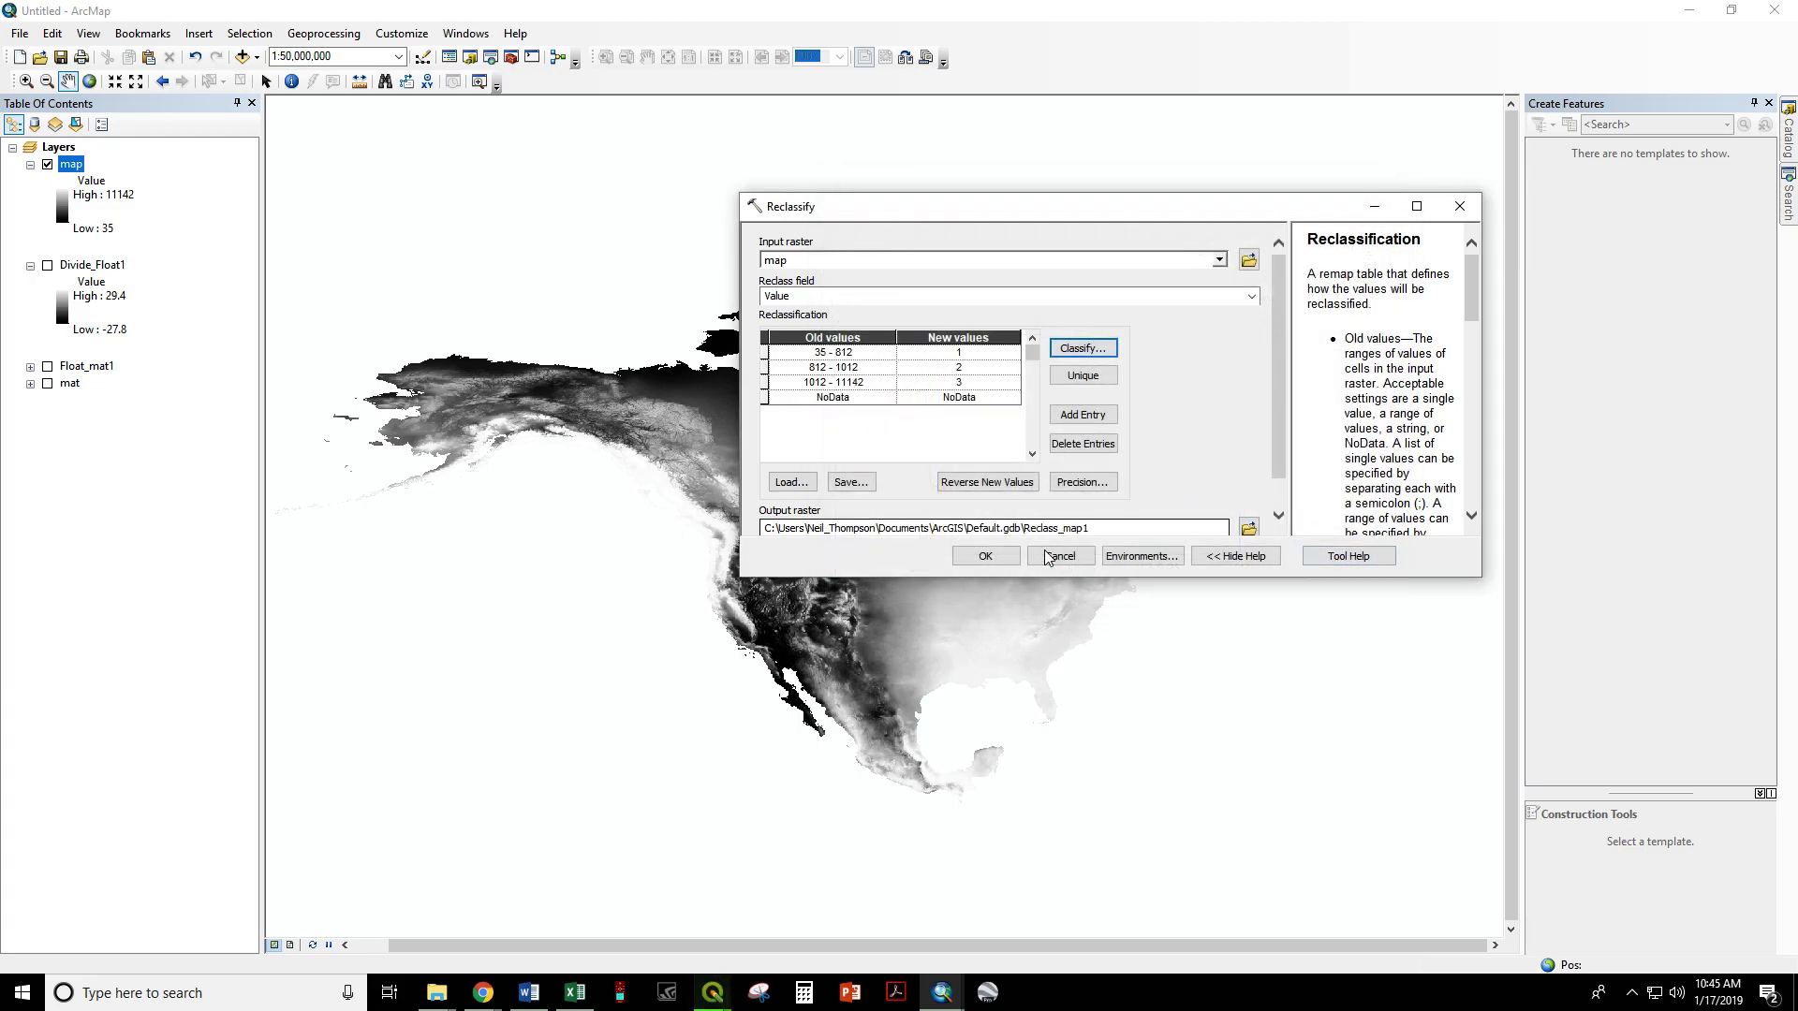
left_click(983, 555)
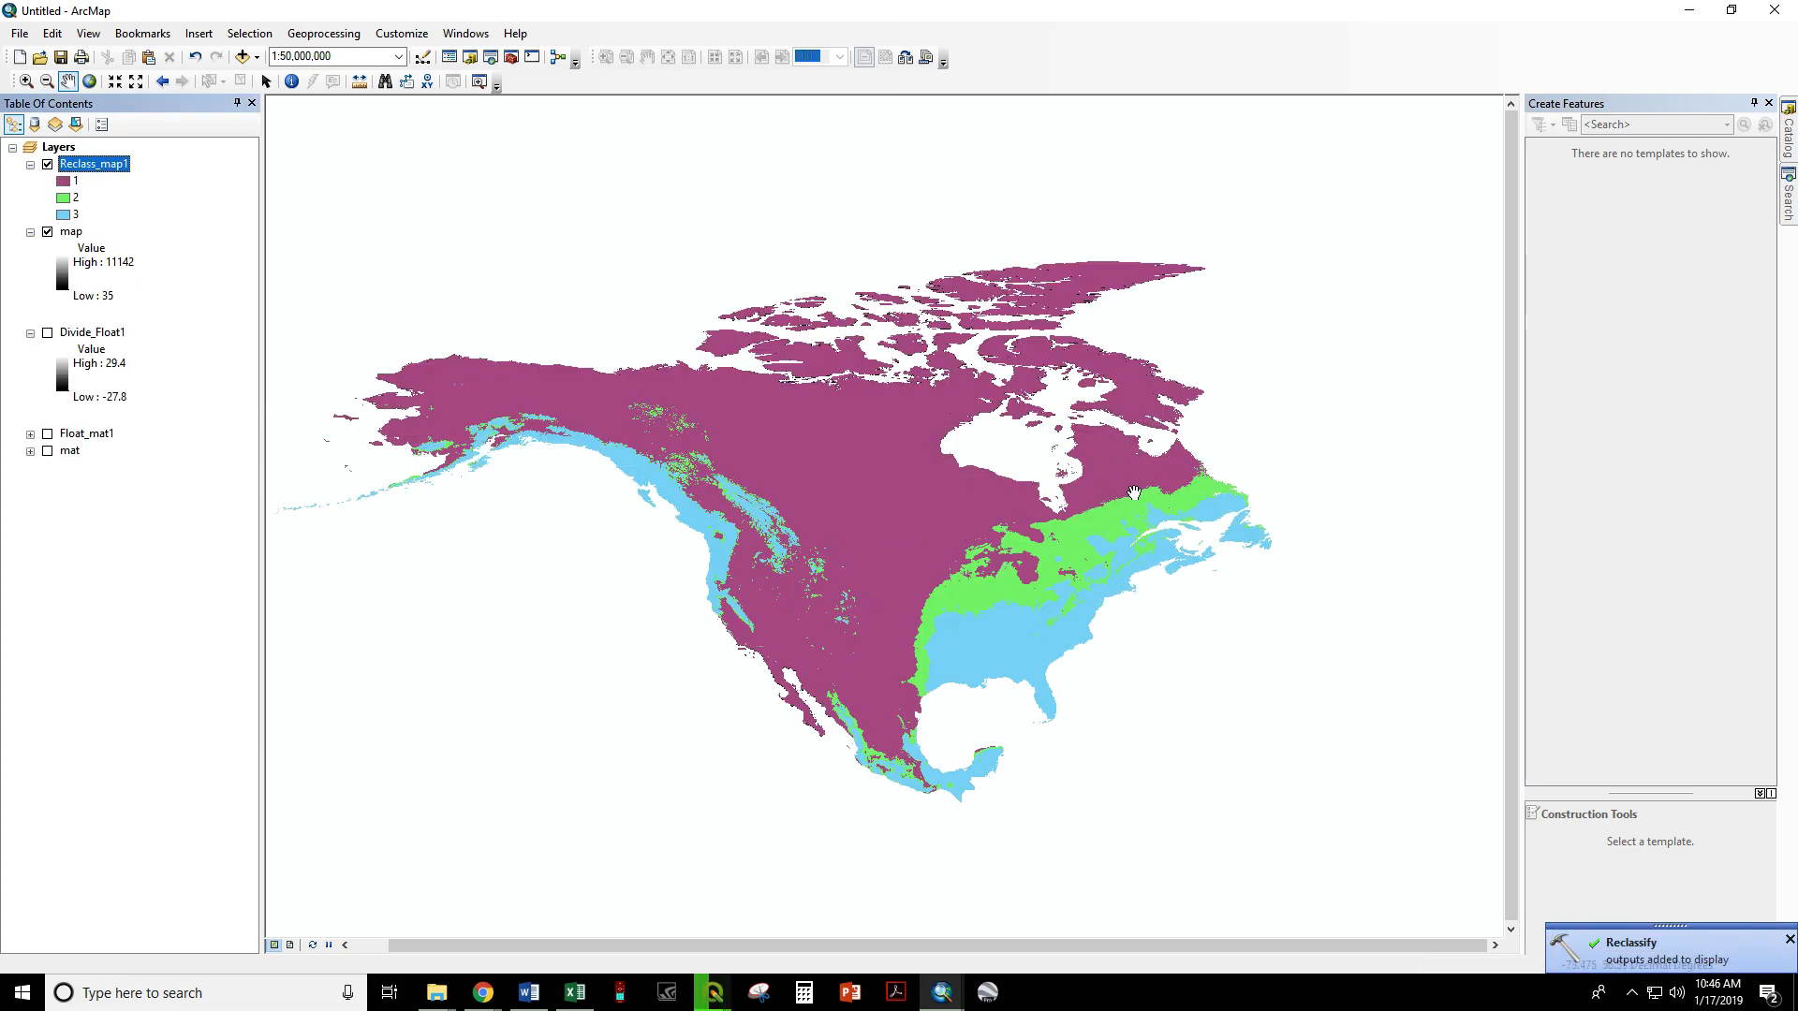
Examine the class boundaries of the reclassified raster in the east and along the western mountains.
scroll(1118, 567, "up", 5)
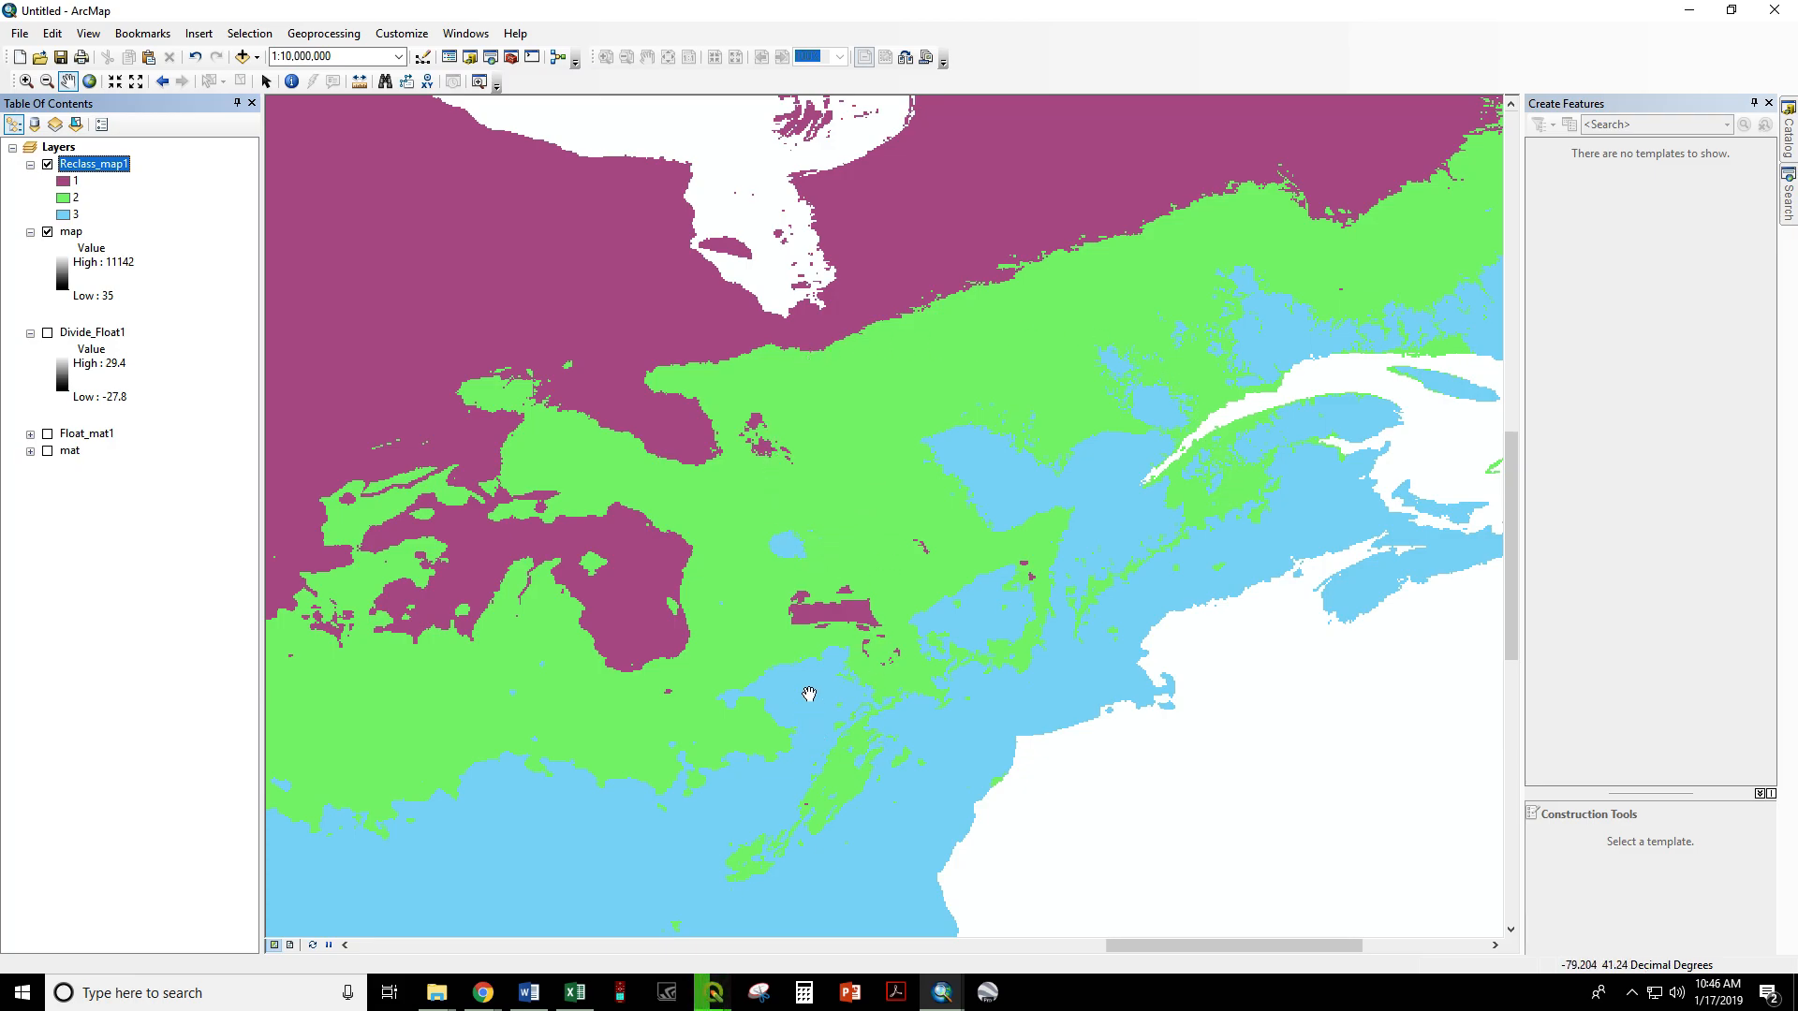
scroll(947, 503, "down", 3)
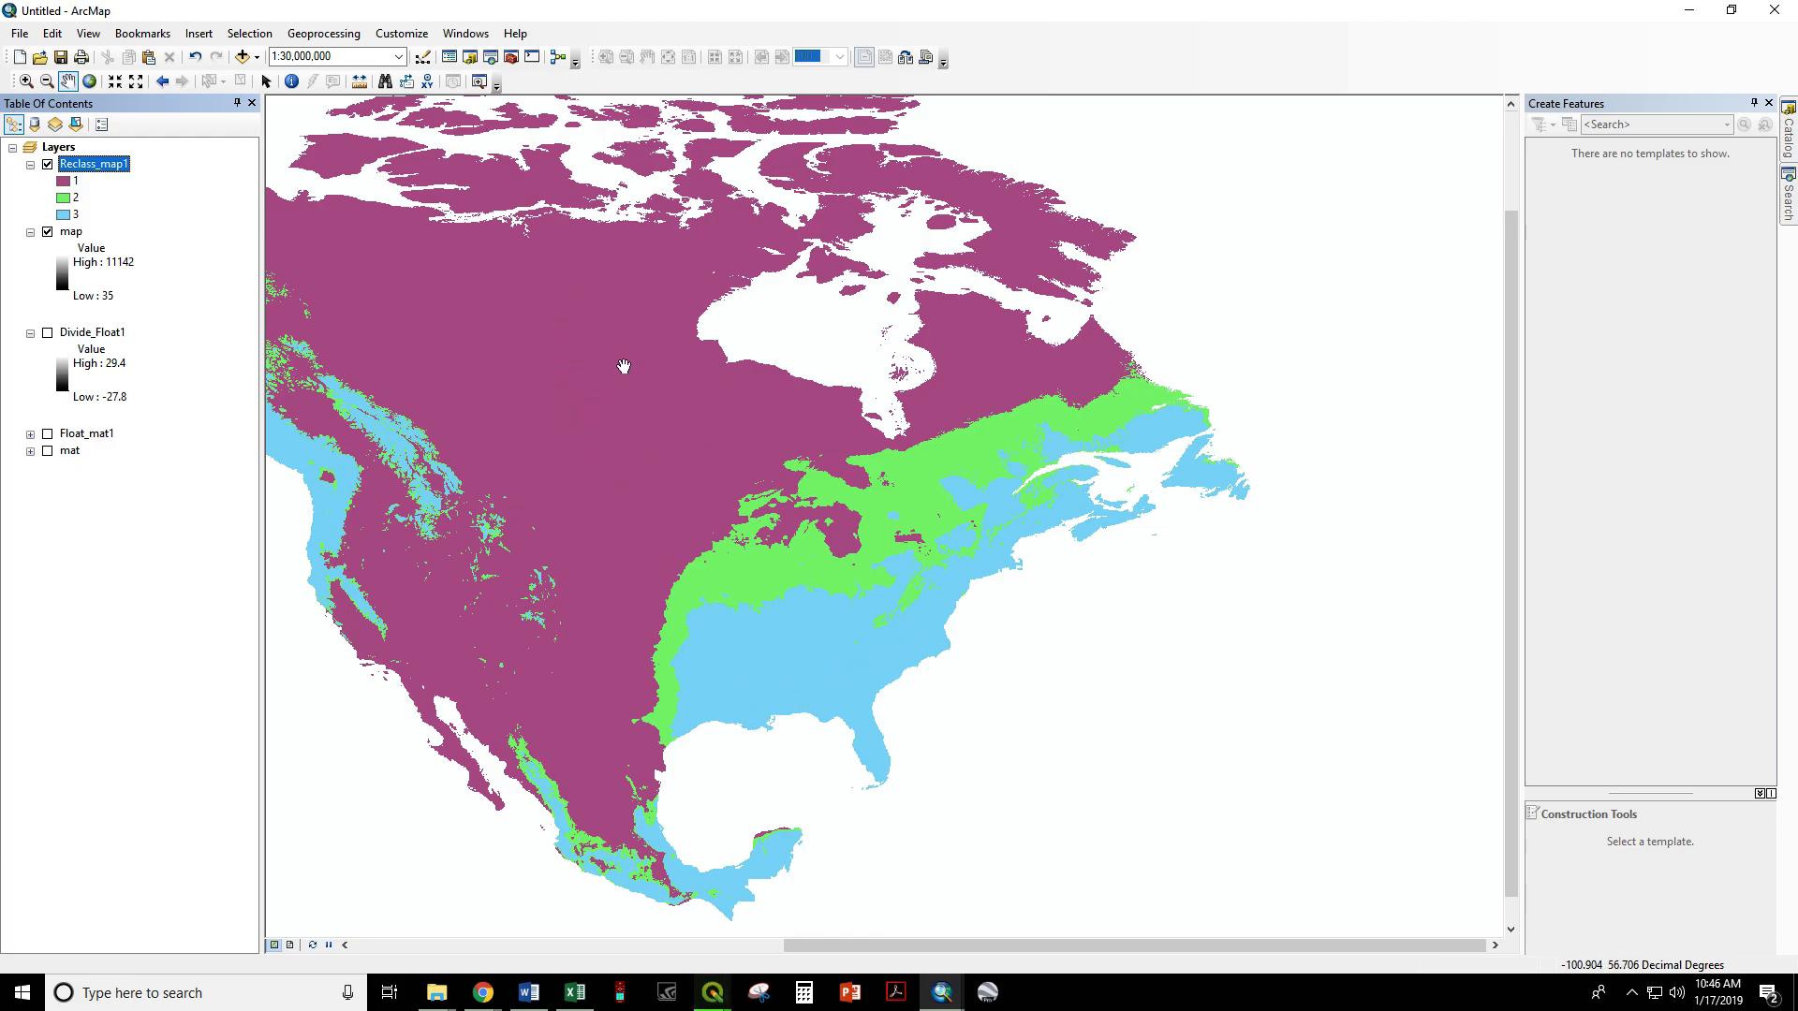
scroll(388, 430, "down", 5)
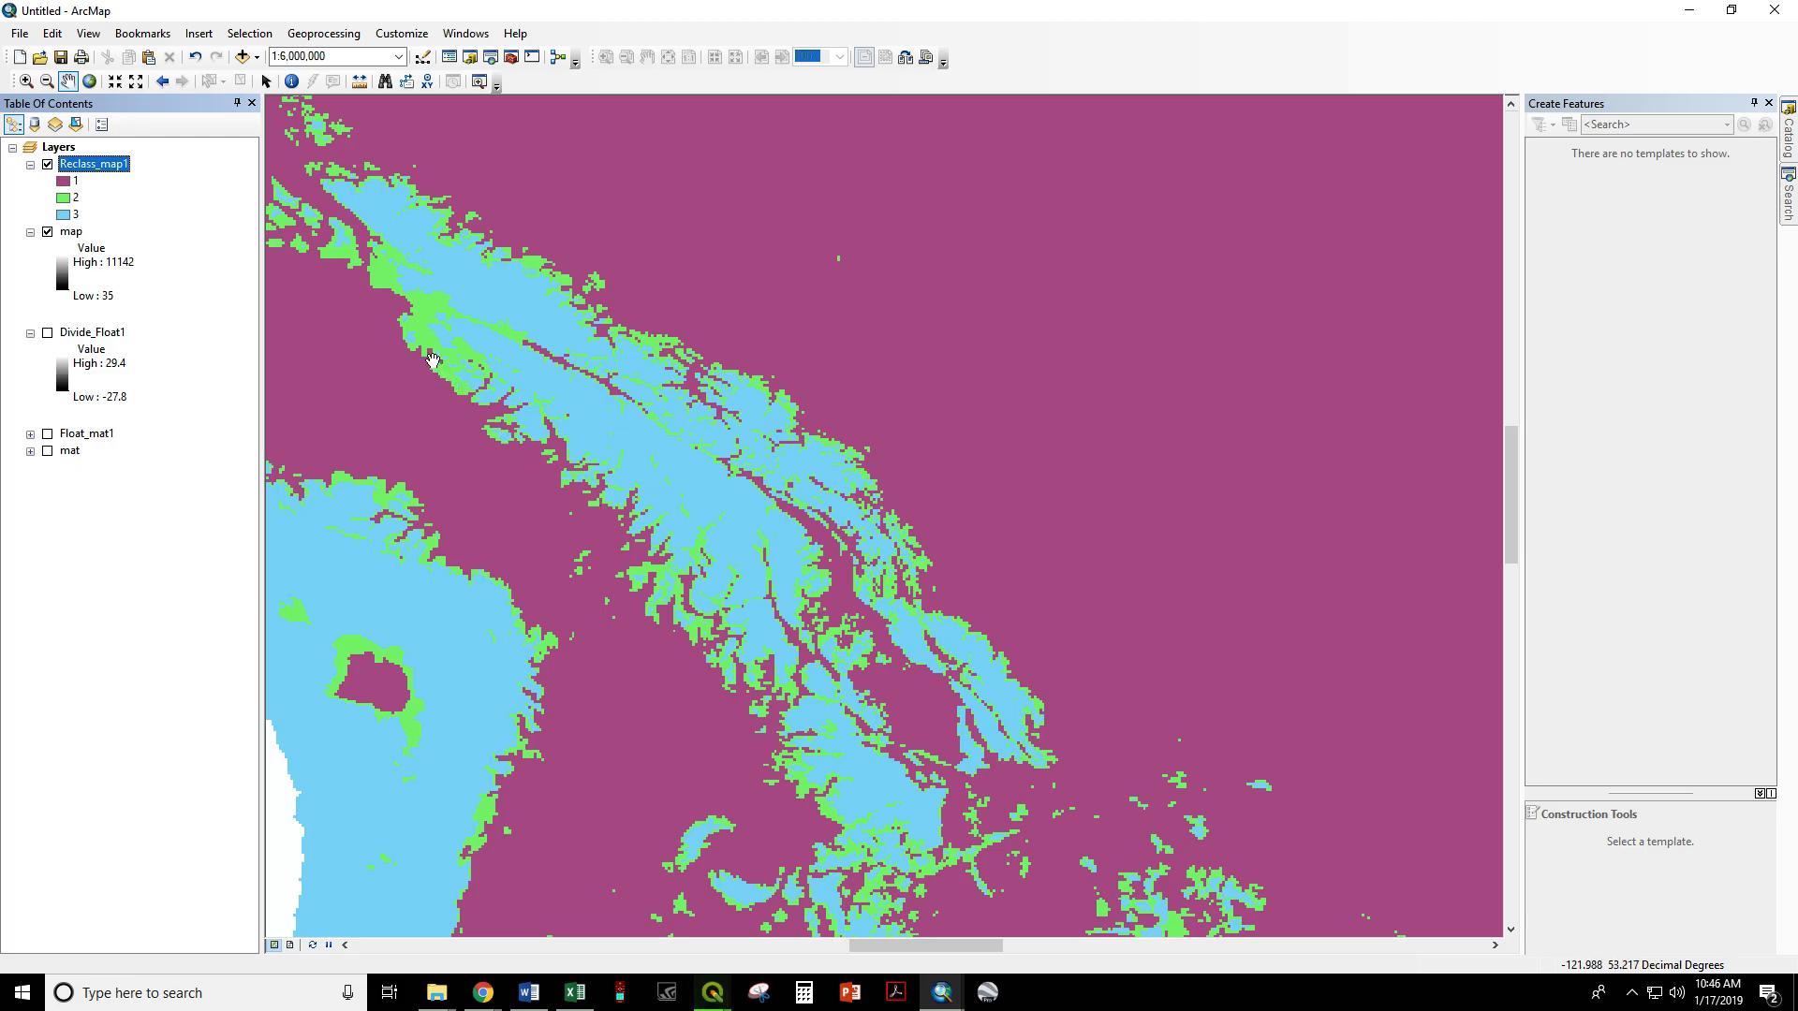
left_click_drag(1125, 781, 932, 529)
scroll(604, 496, "up", 4)
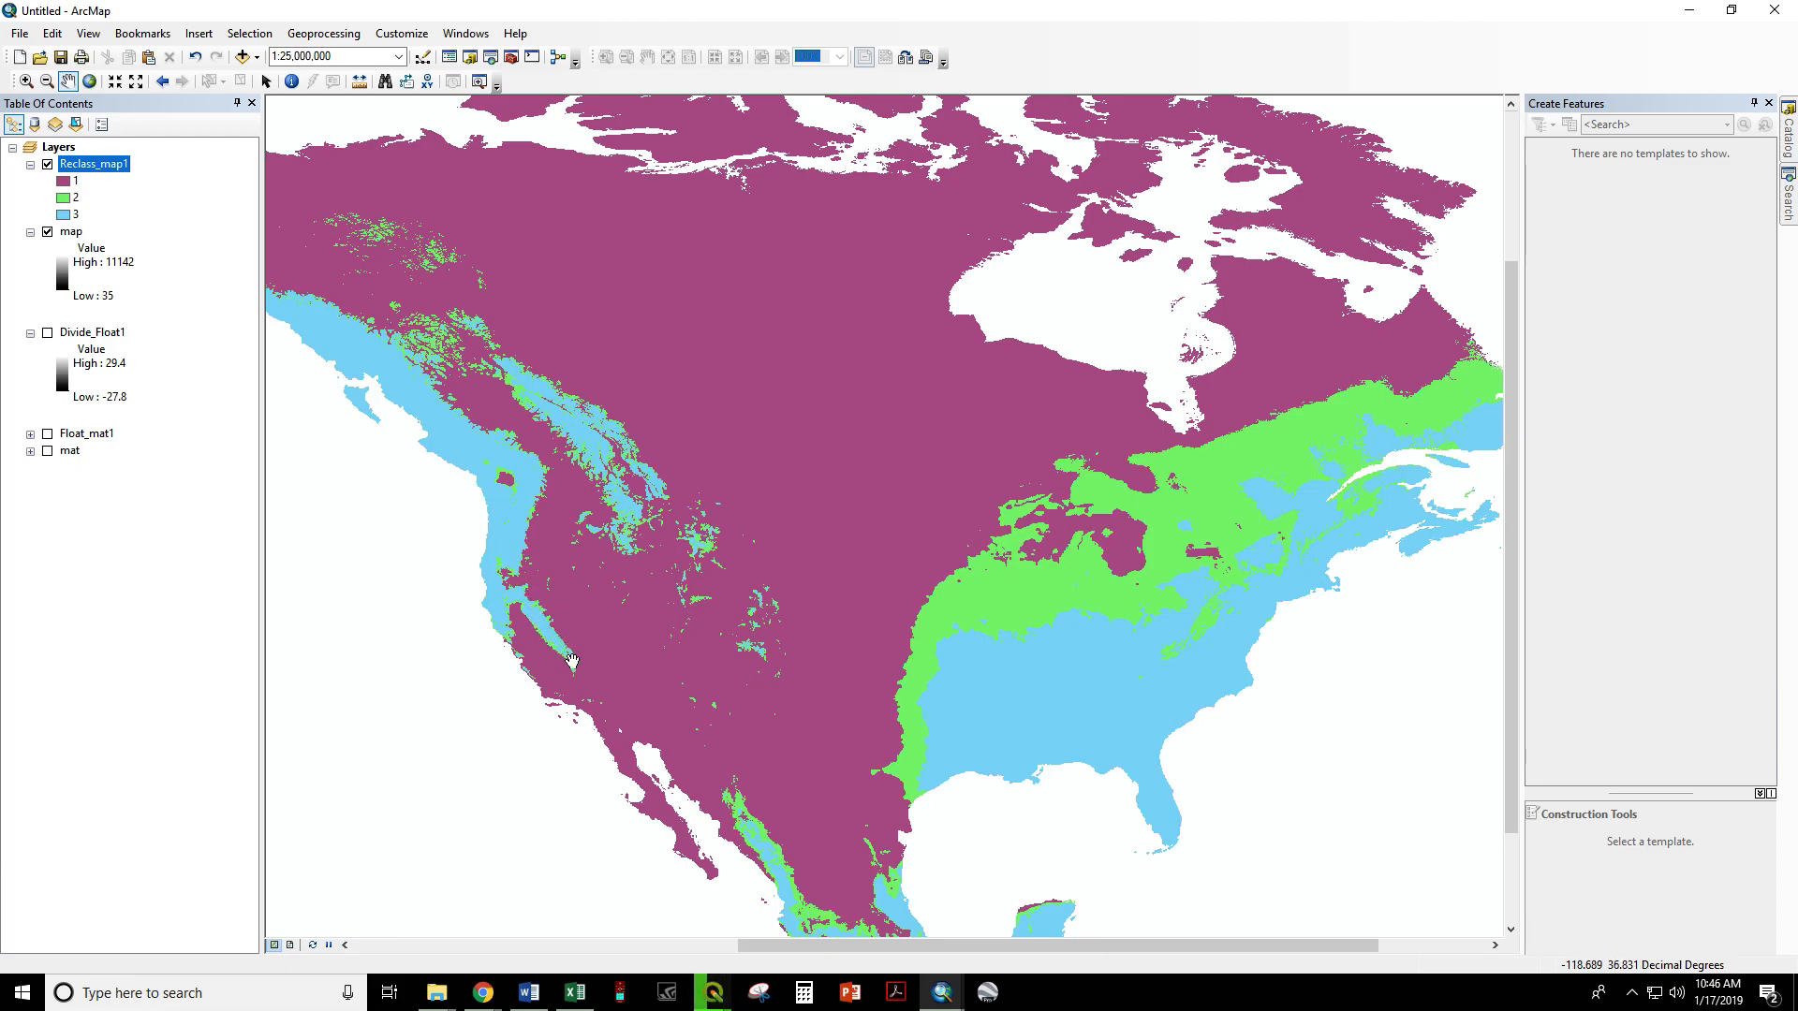
left_click_drag(1341, 496, 1079, 541)
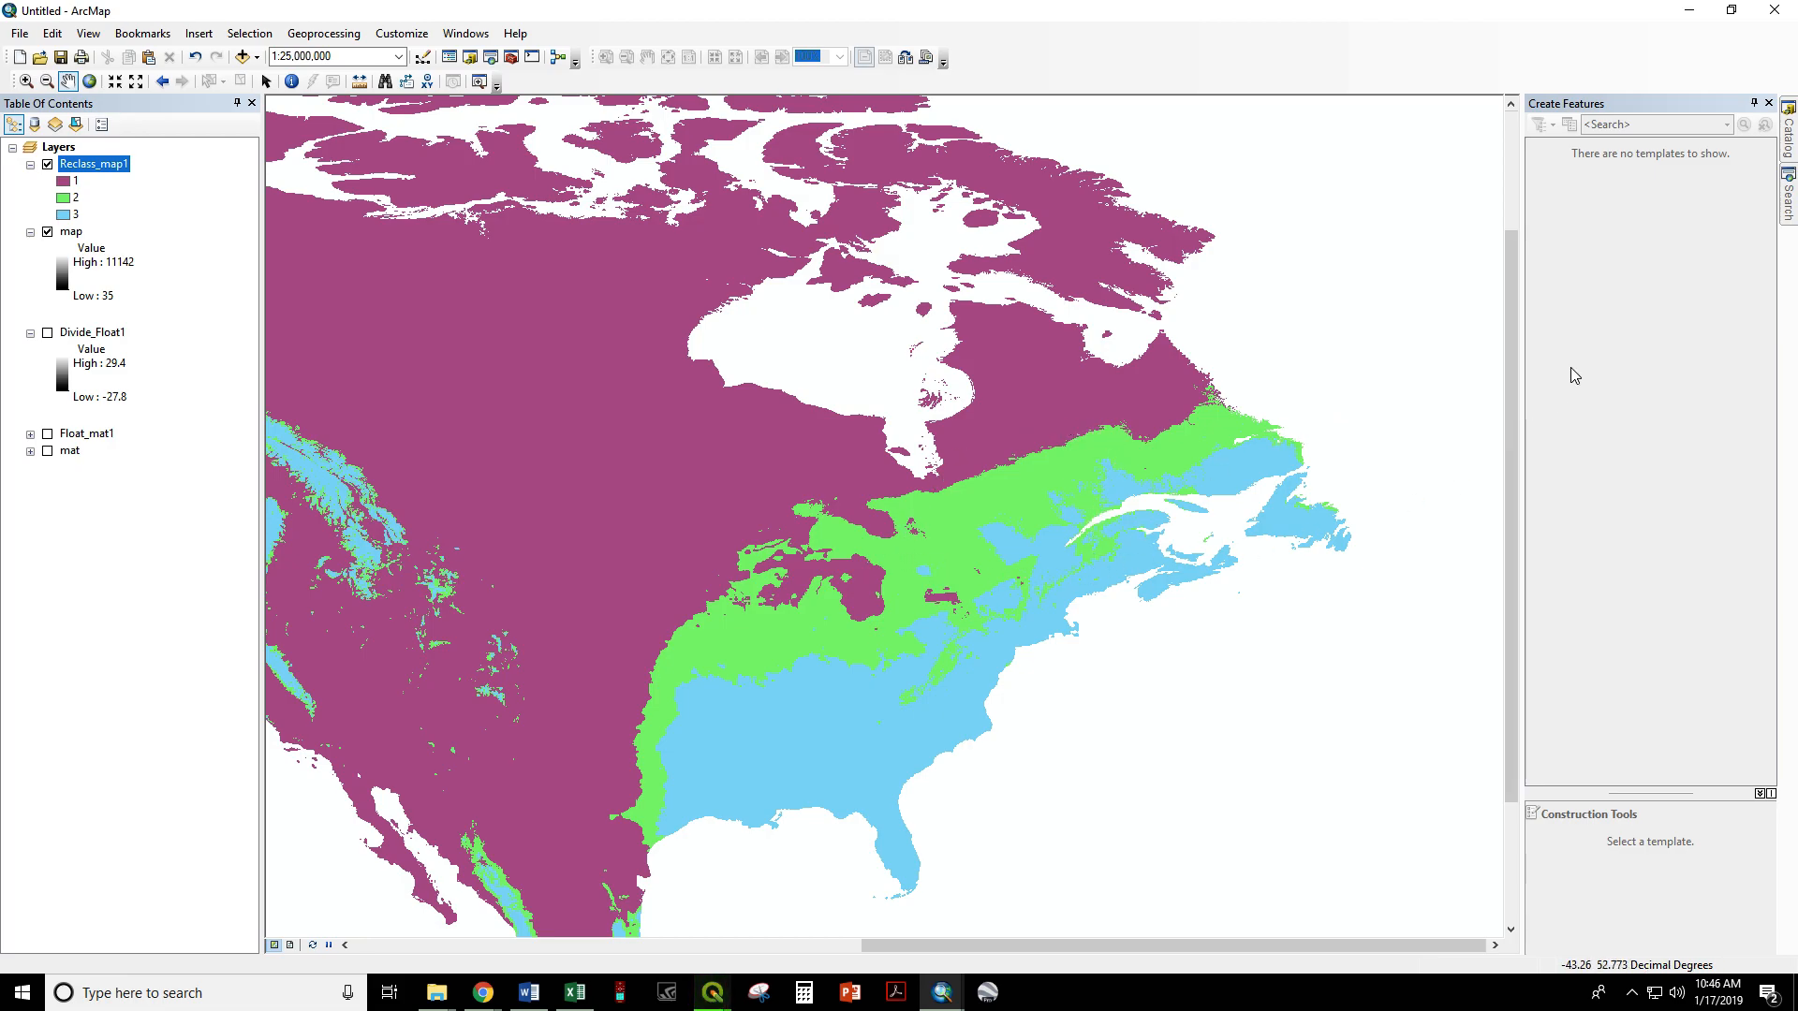
Search for "raster to polygon" and open the Raster to Polygon (Conversion) tool.
left_click(1791, 200)
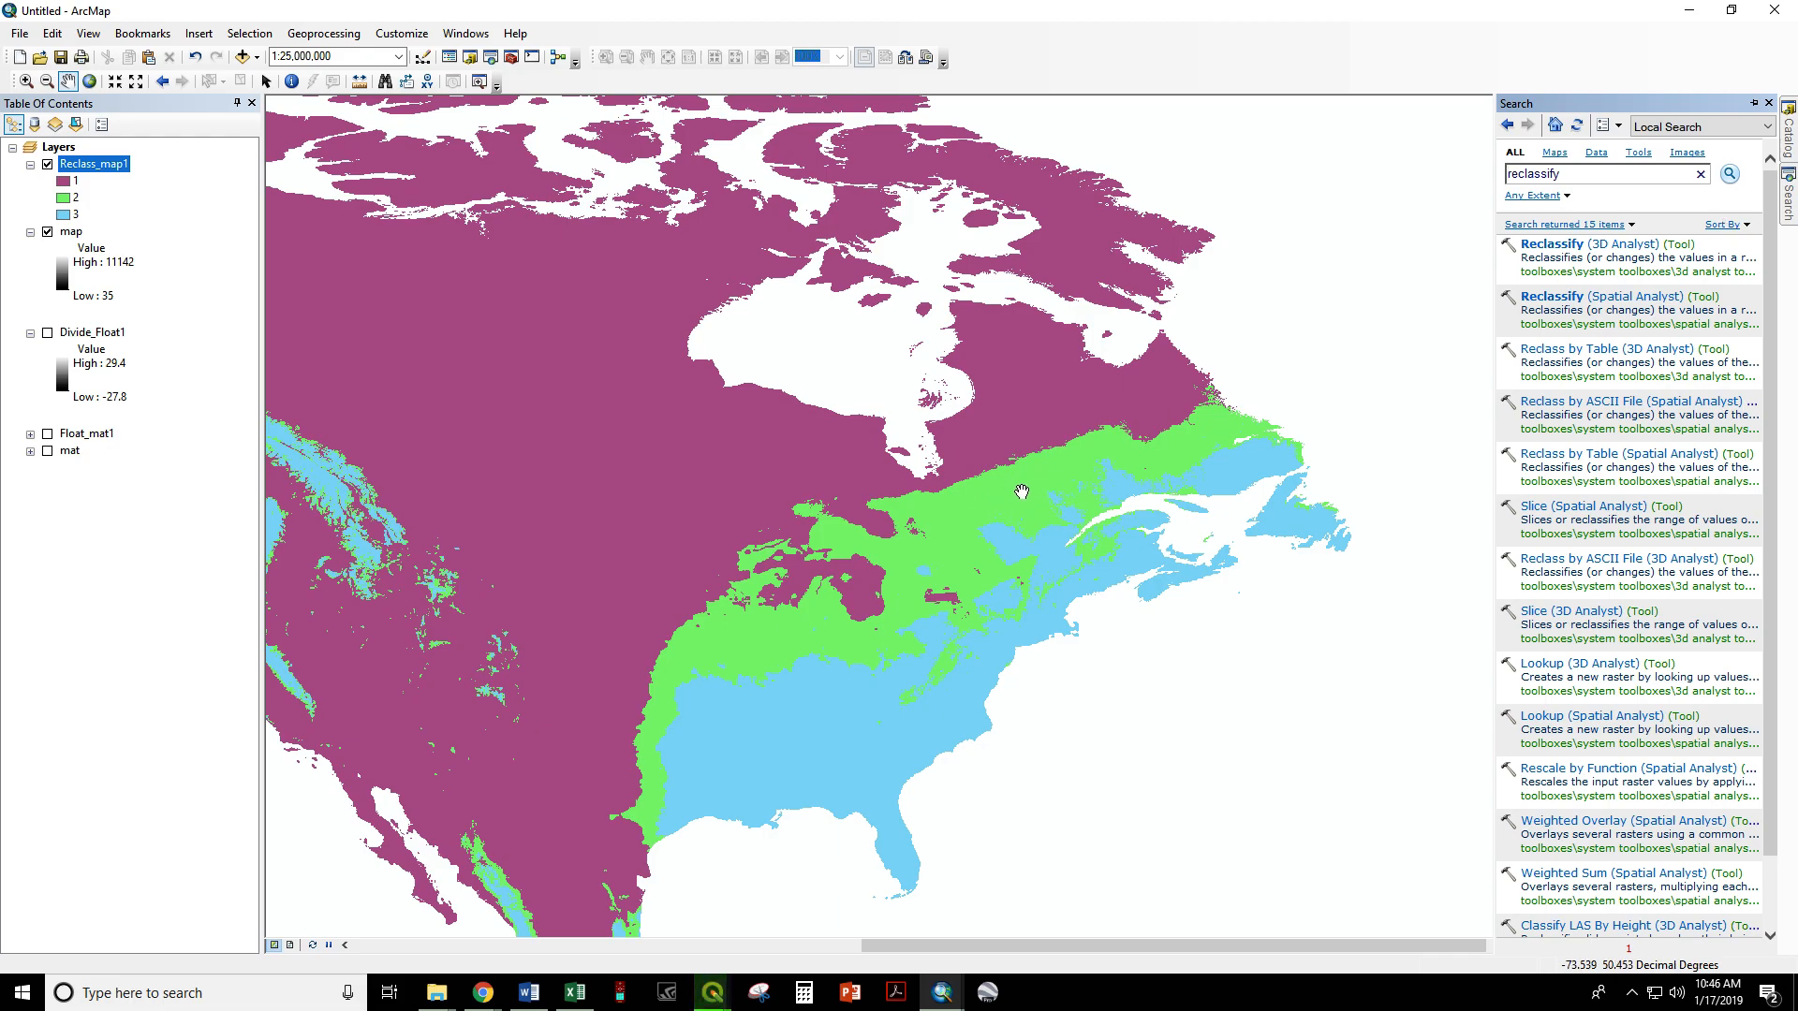
double_click(1643, 184)
type("raster to po")
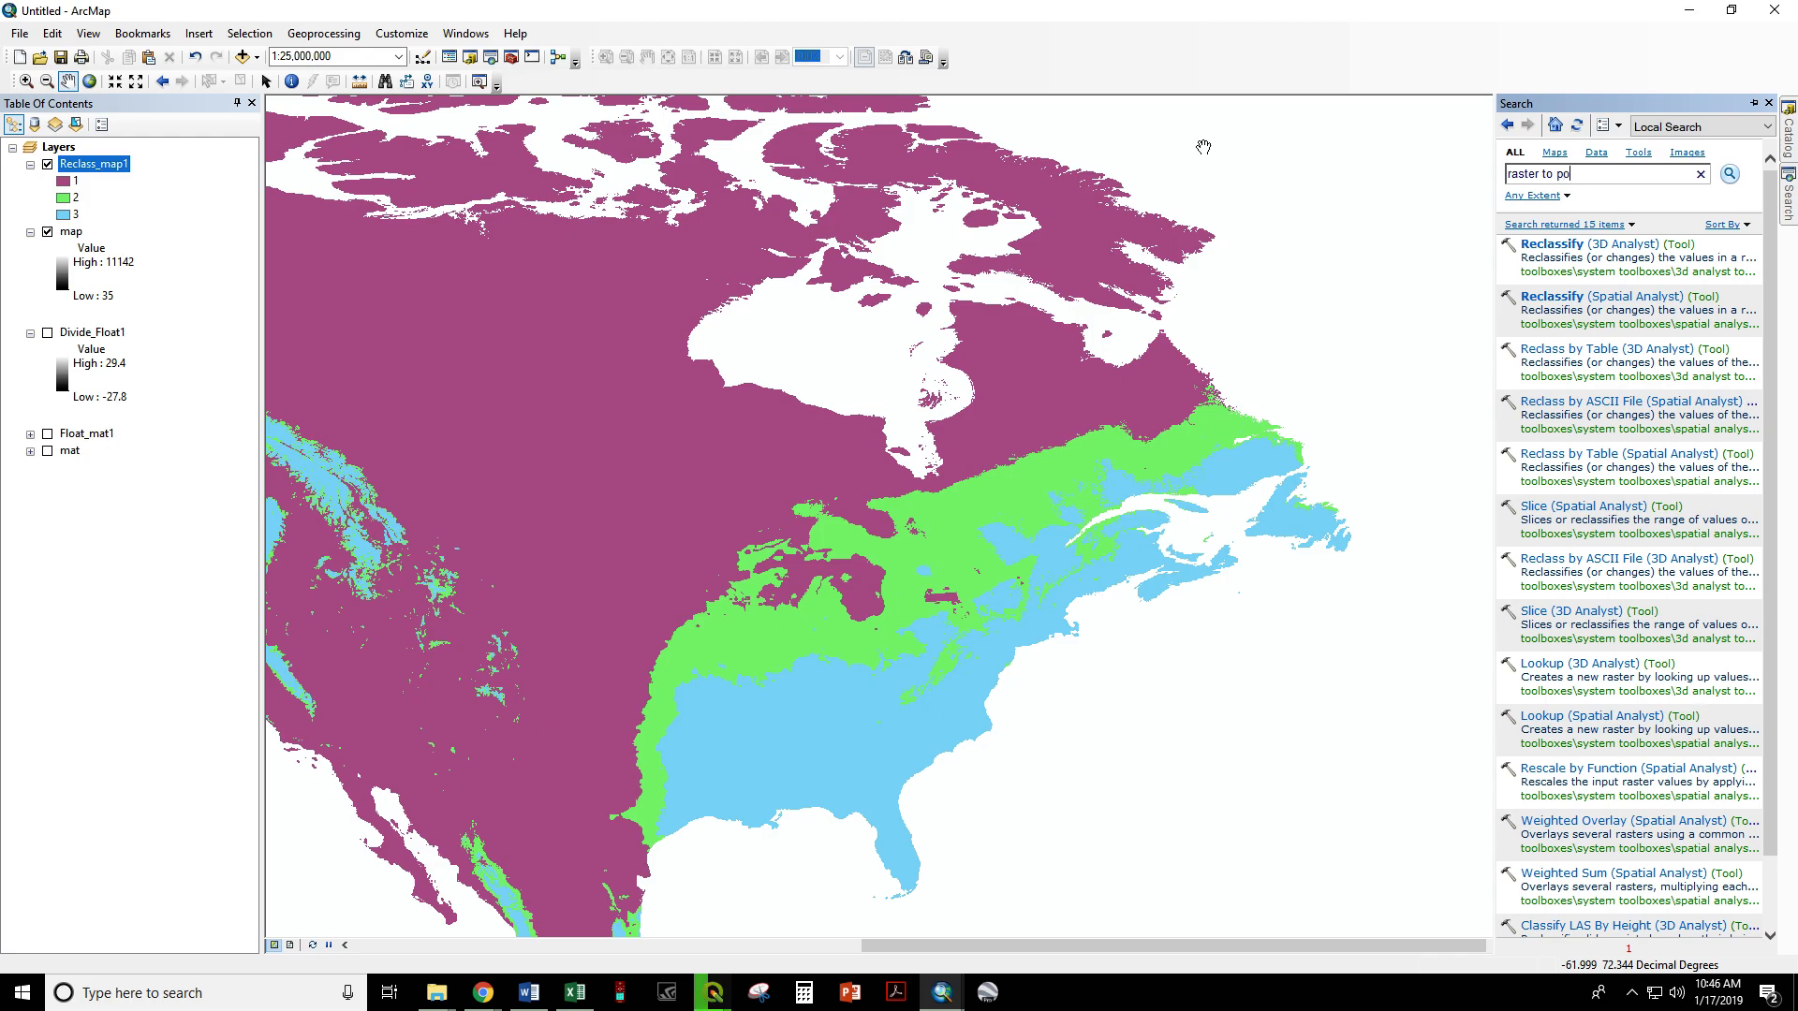
type("lygon")
key("Return")
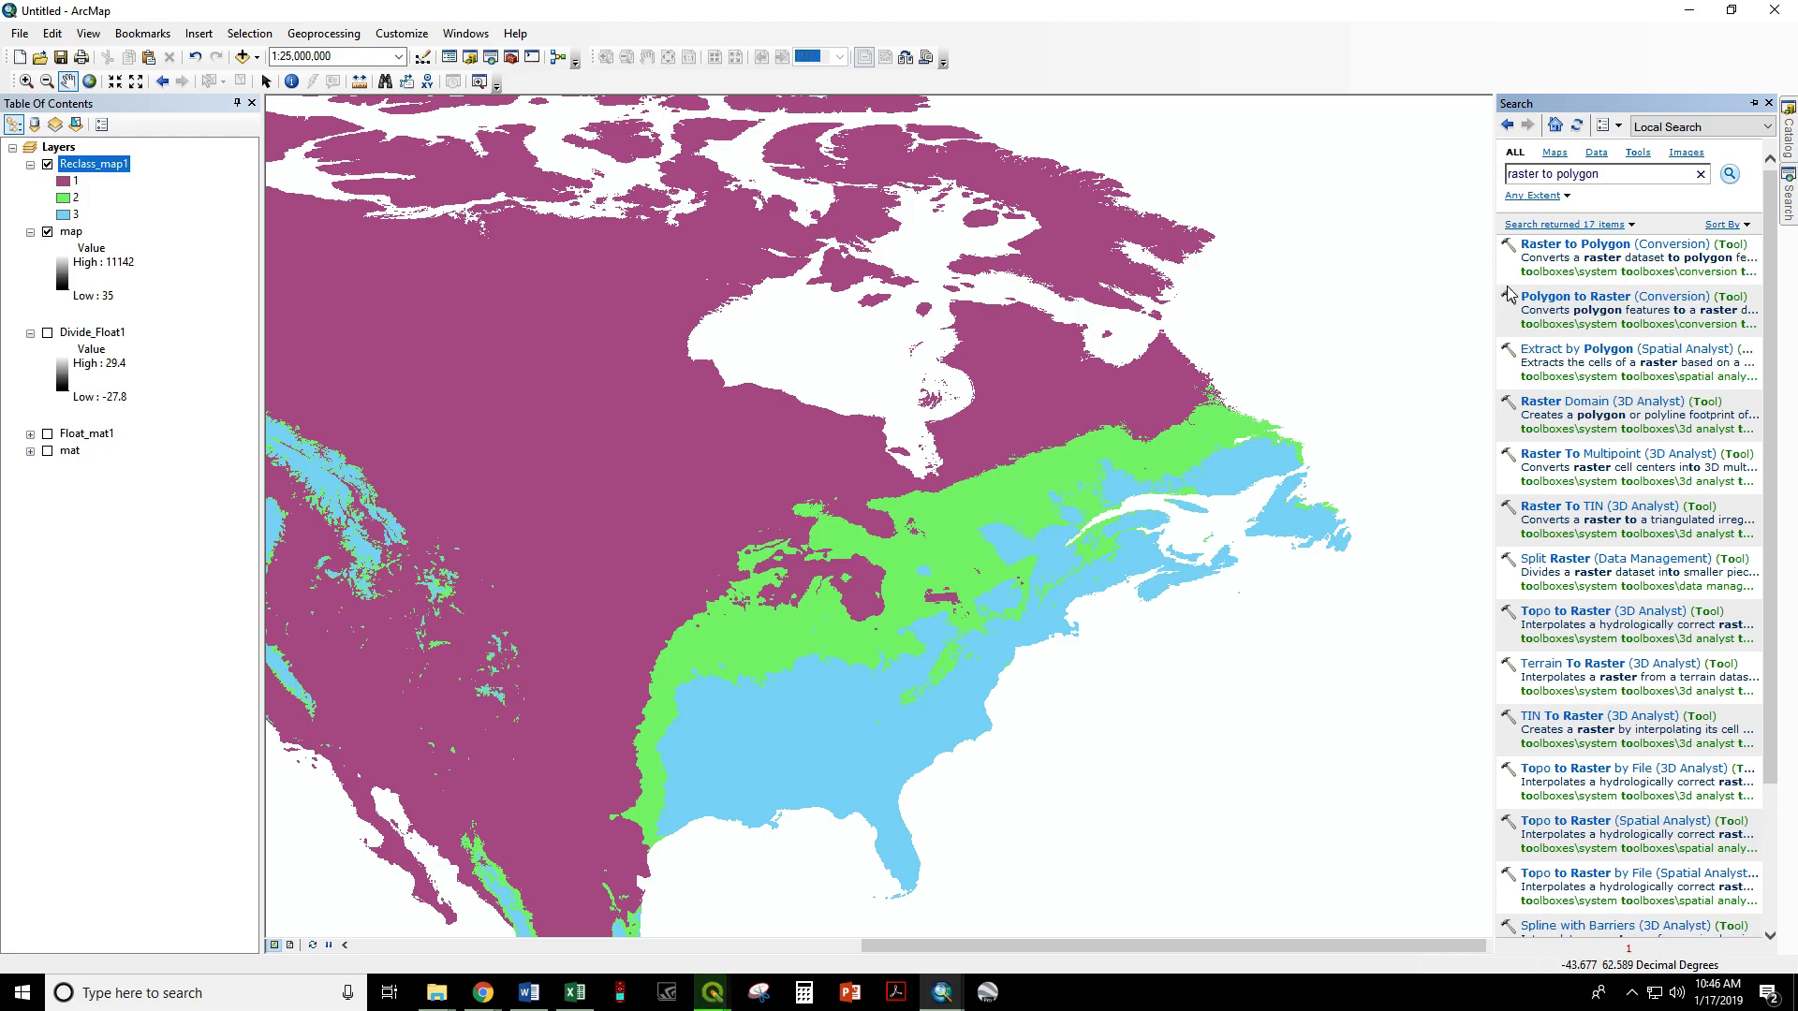
left_click(1566, 242)
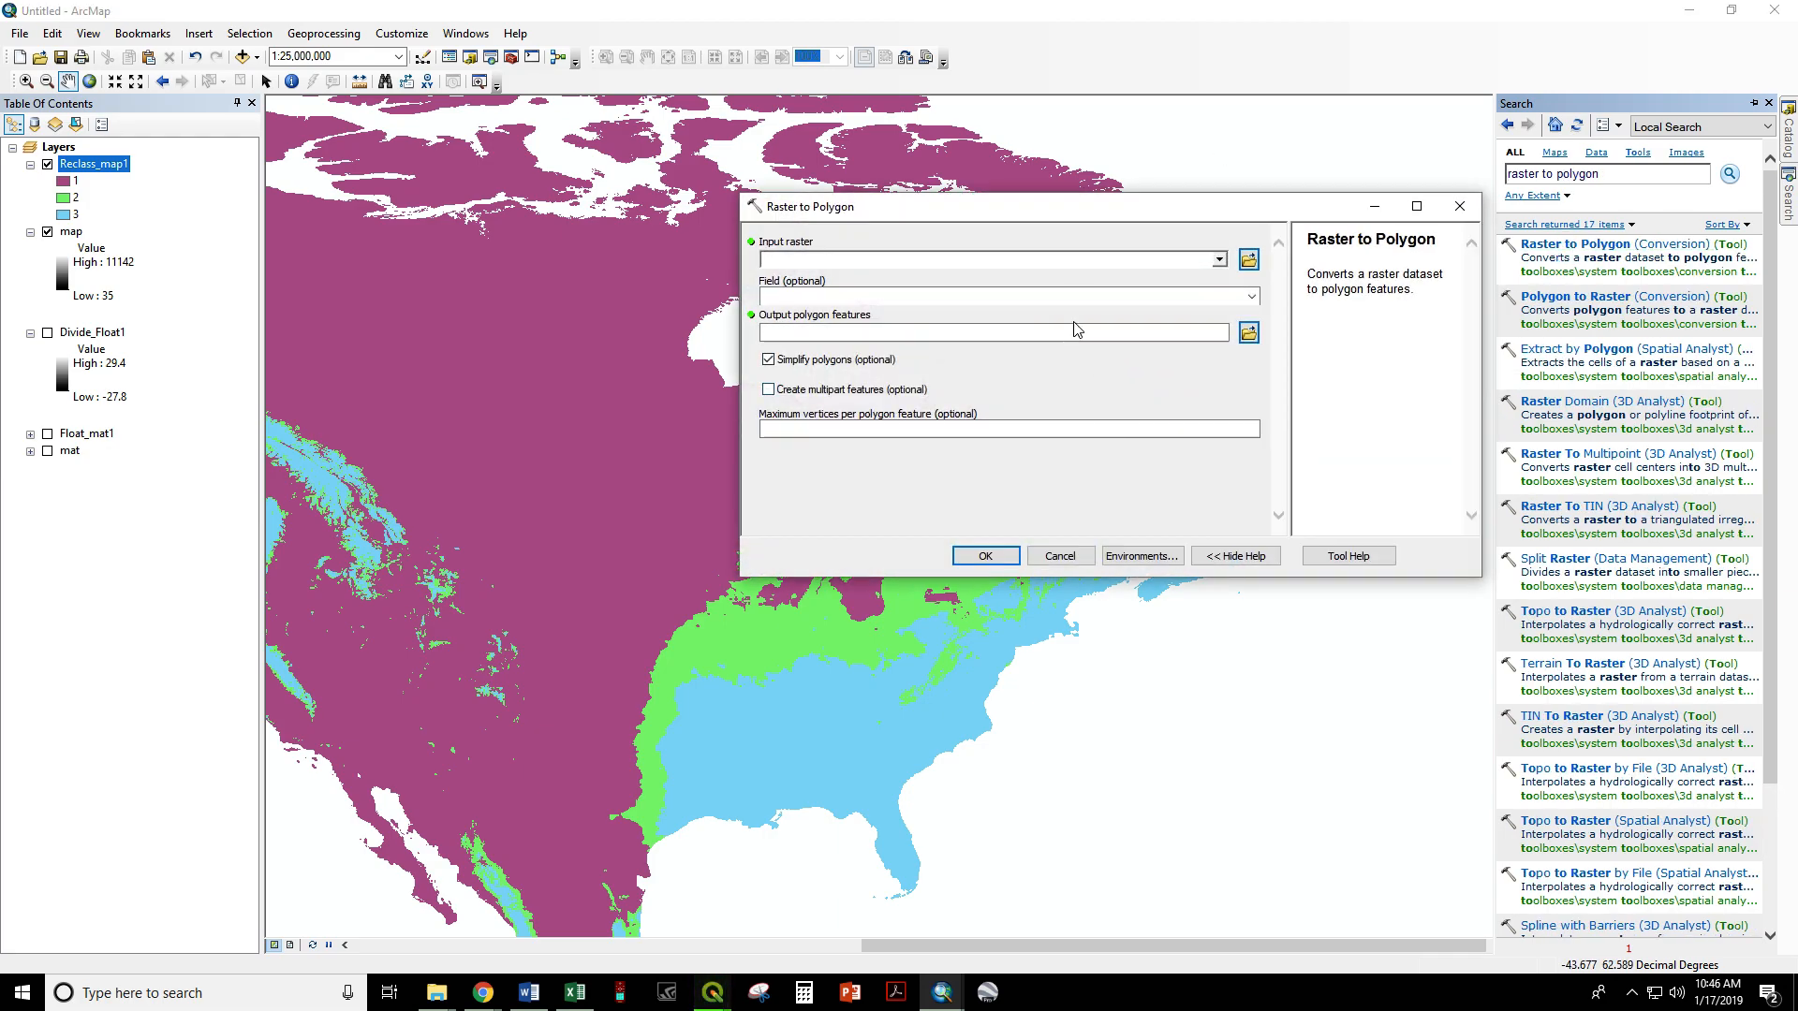
Convert the Reclass_map1 raster to polygon features with polygon simplification turned off.
left_click(1220, 261)
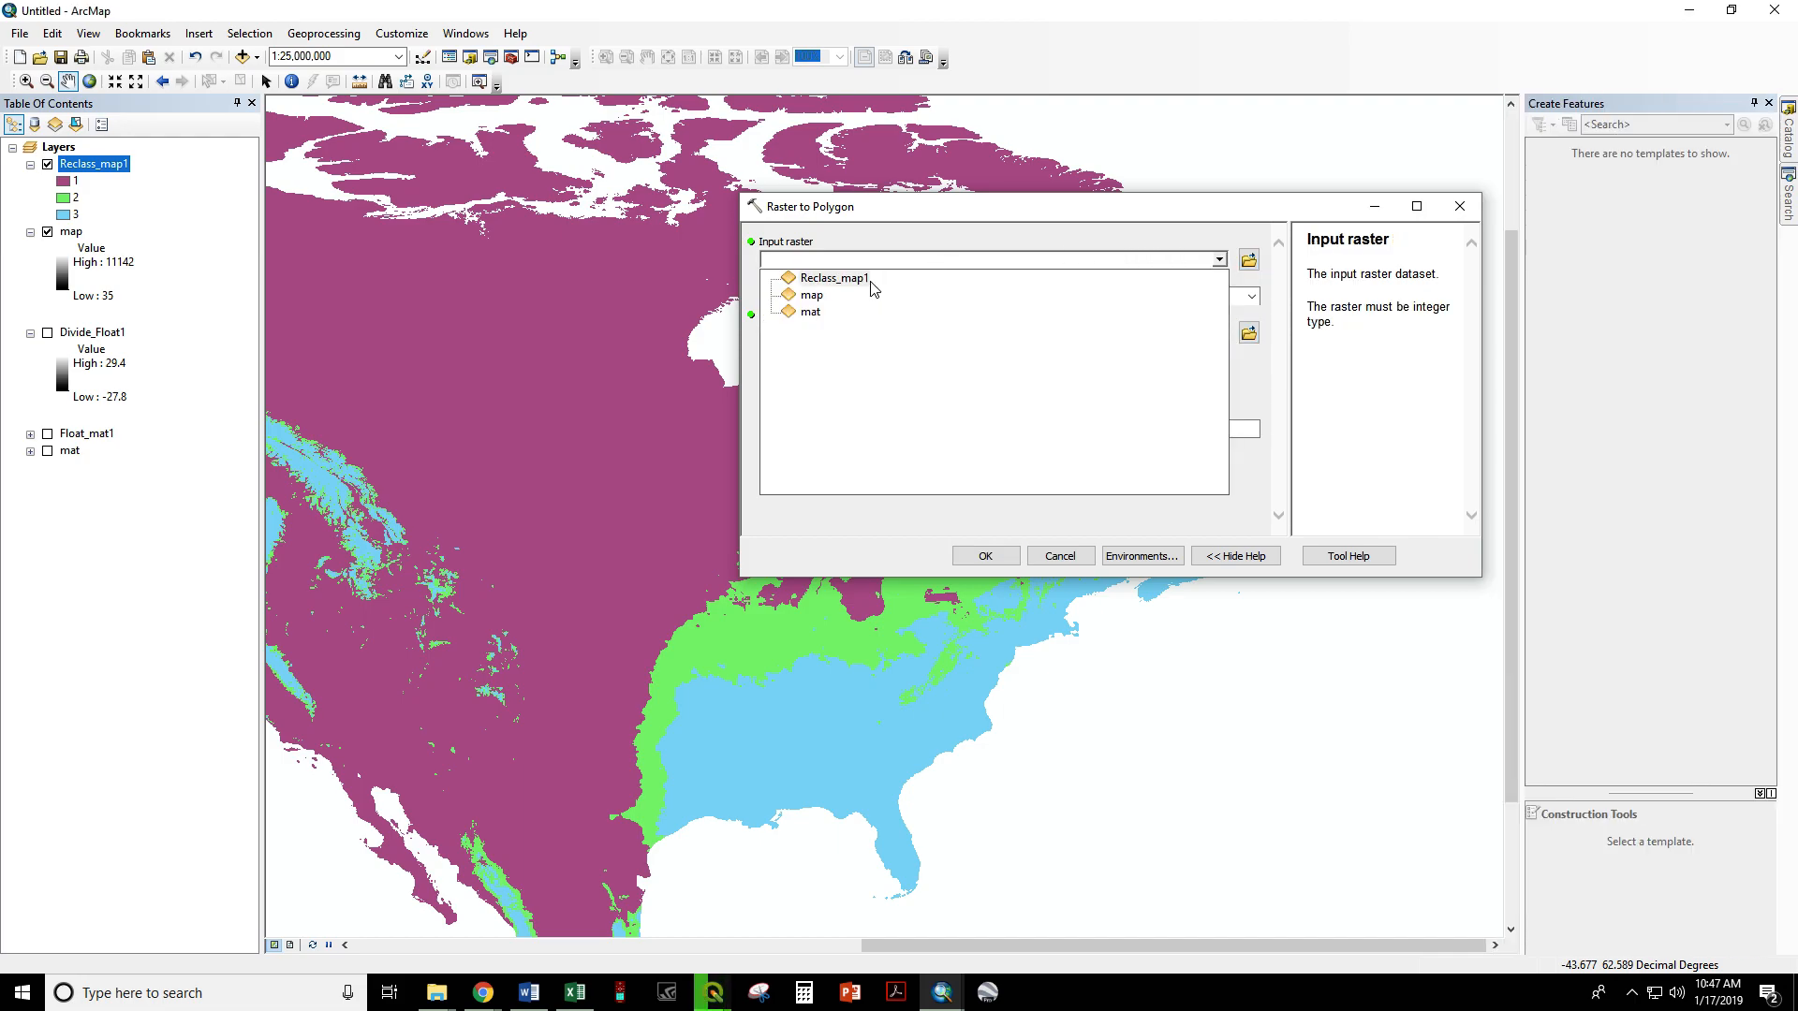
left_click(833, 278)
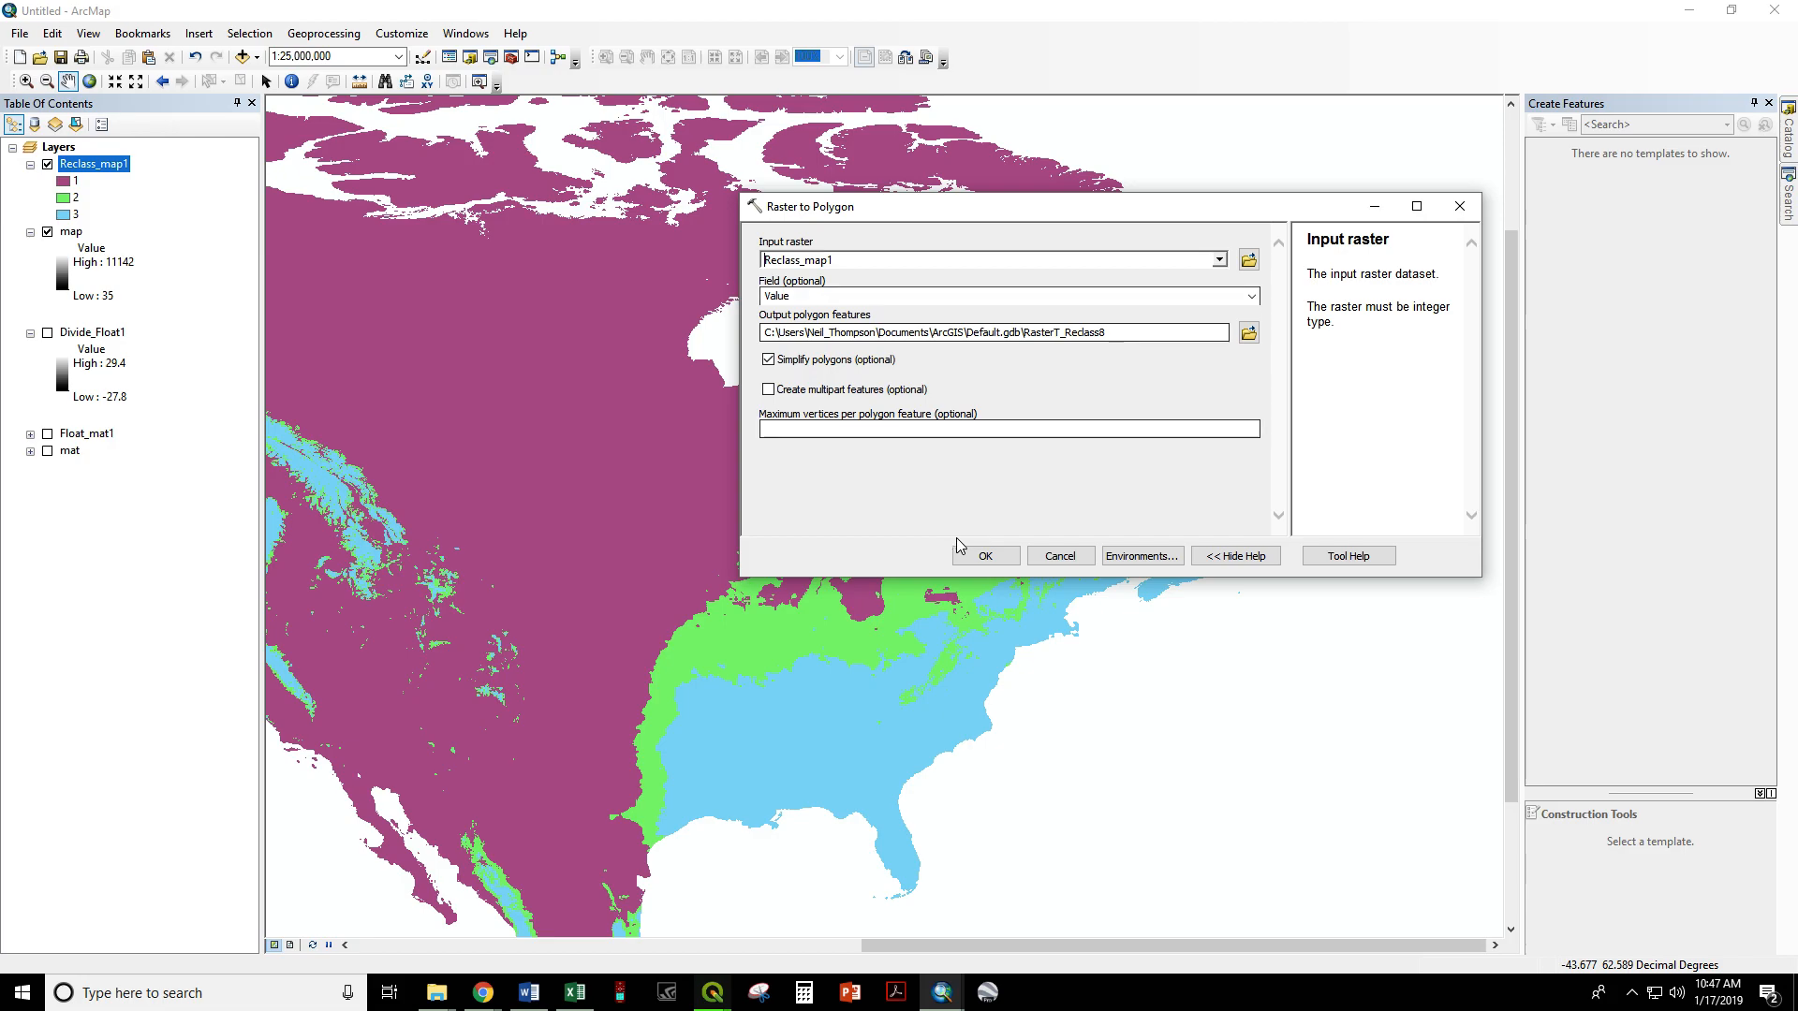
left_click(769, 361)
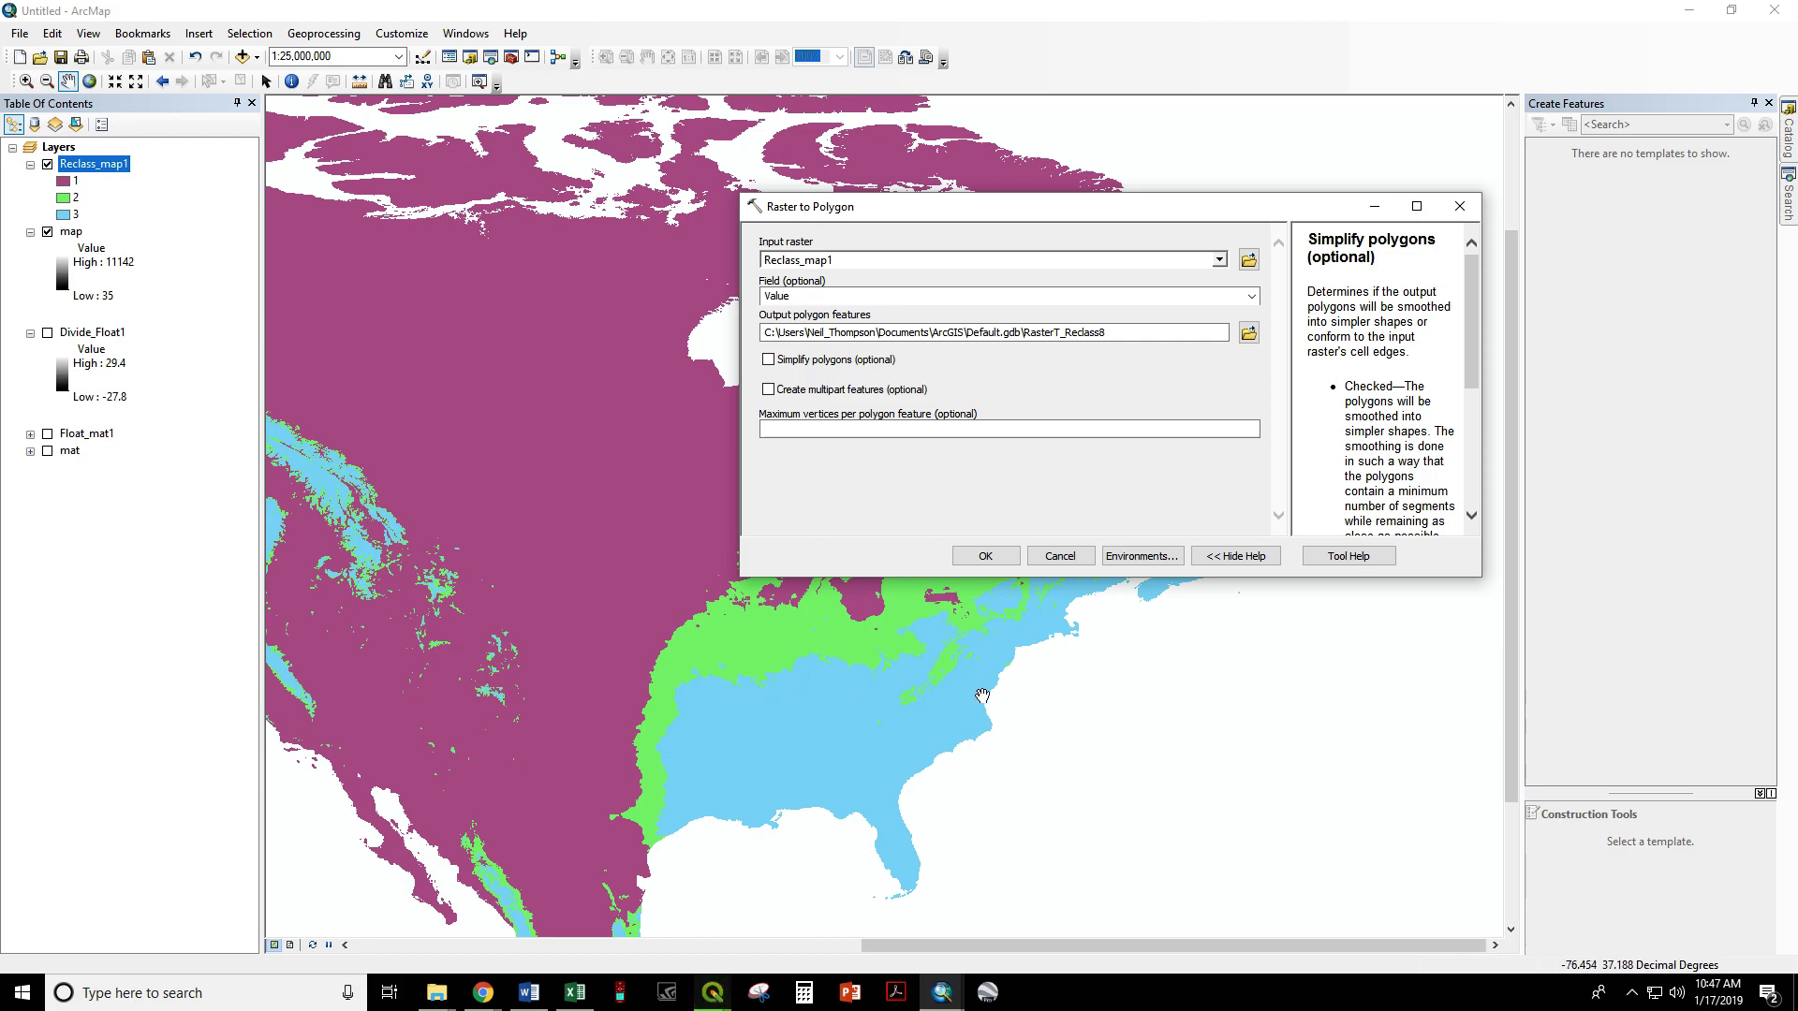
left_click(987, 559)
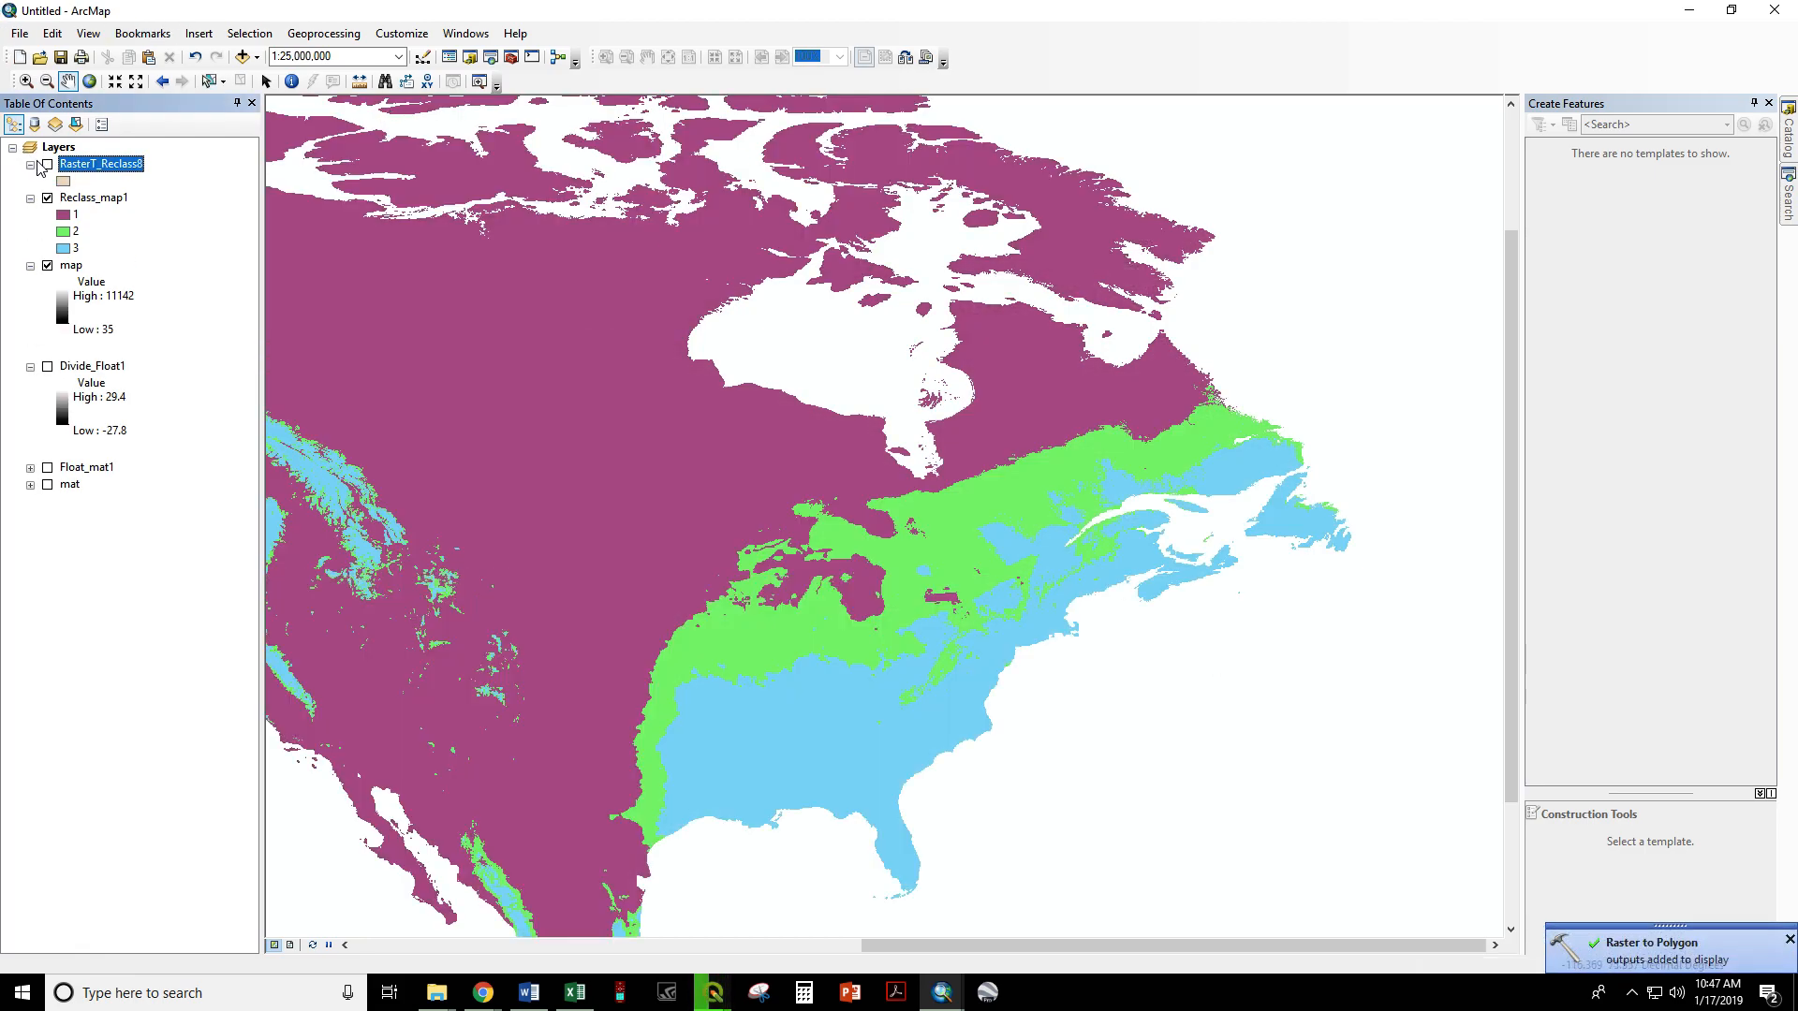
Display the RasterT_Reclass8 polygon layer and select the large band polygon running across the Great Lakes region.
left_click(47, 165)
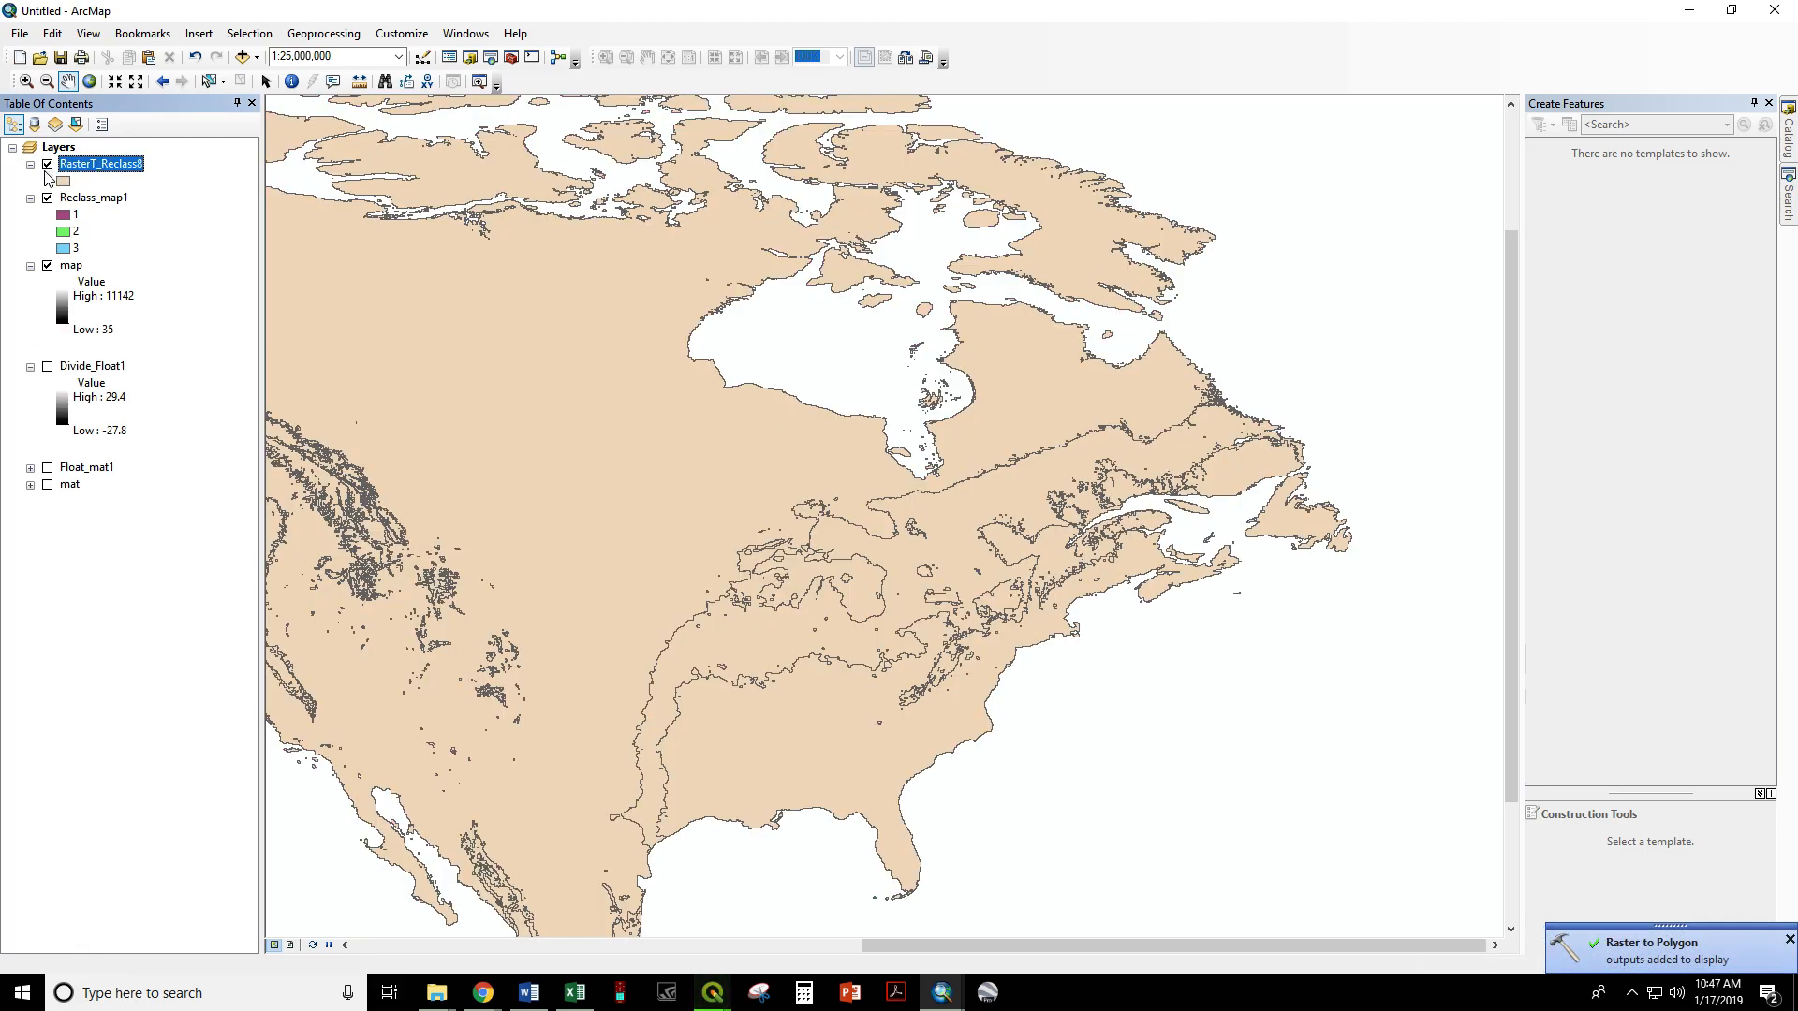
left_click(208, 82)
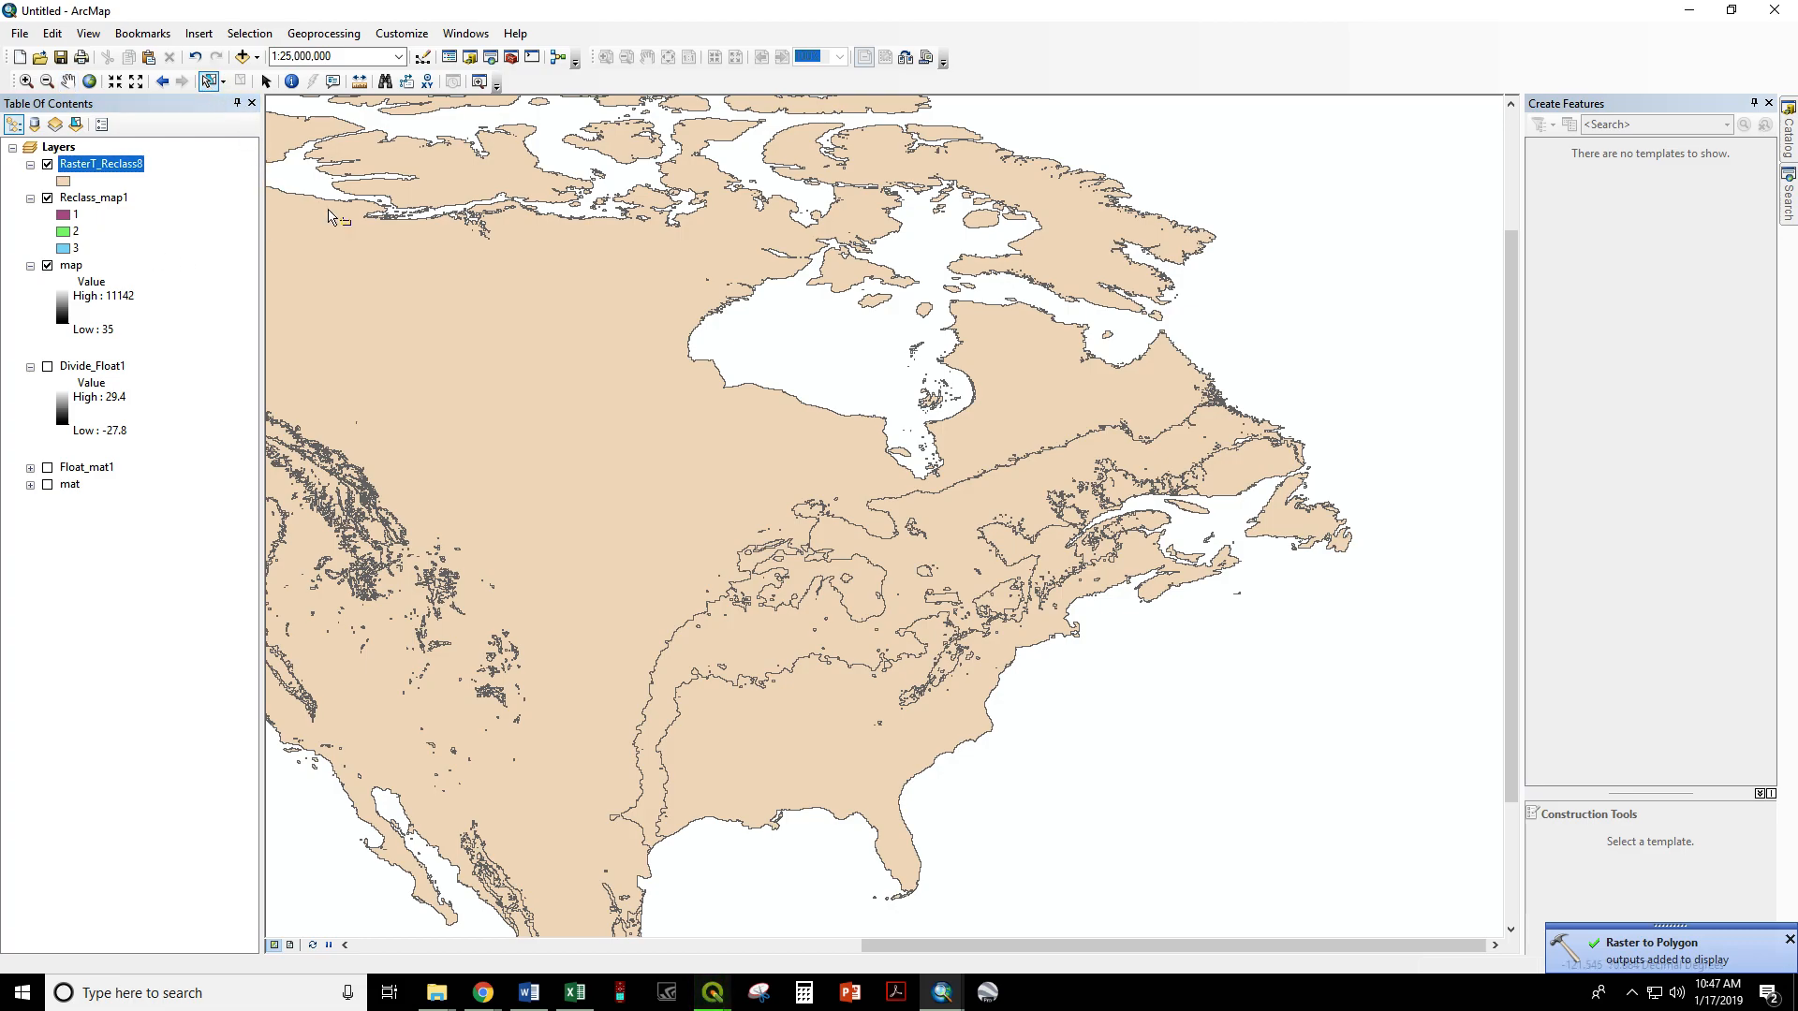
left_click(952, 514)
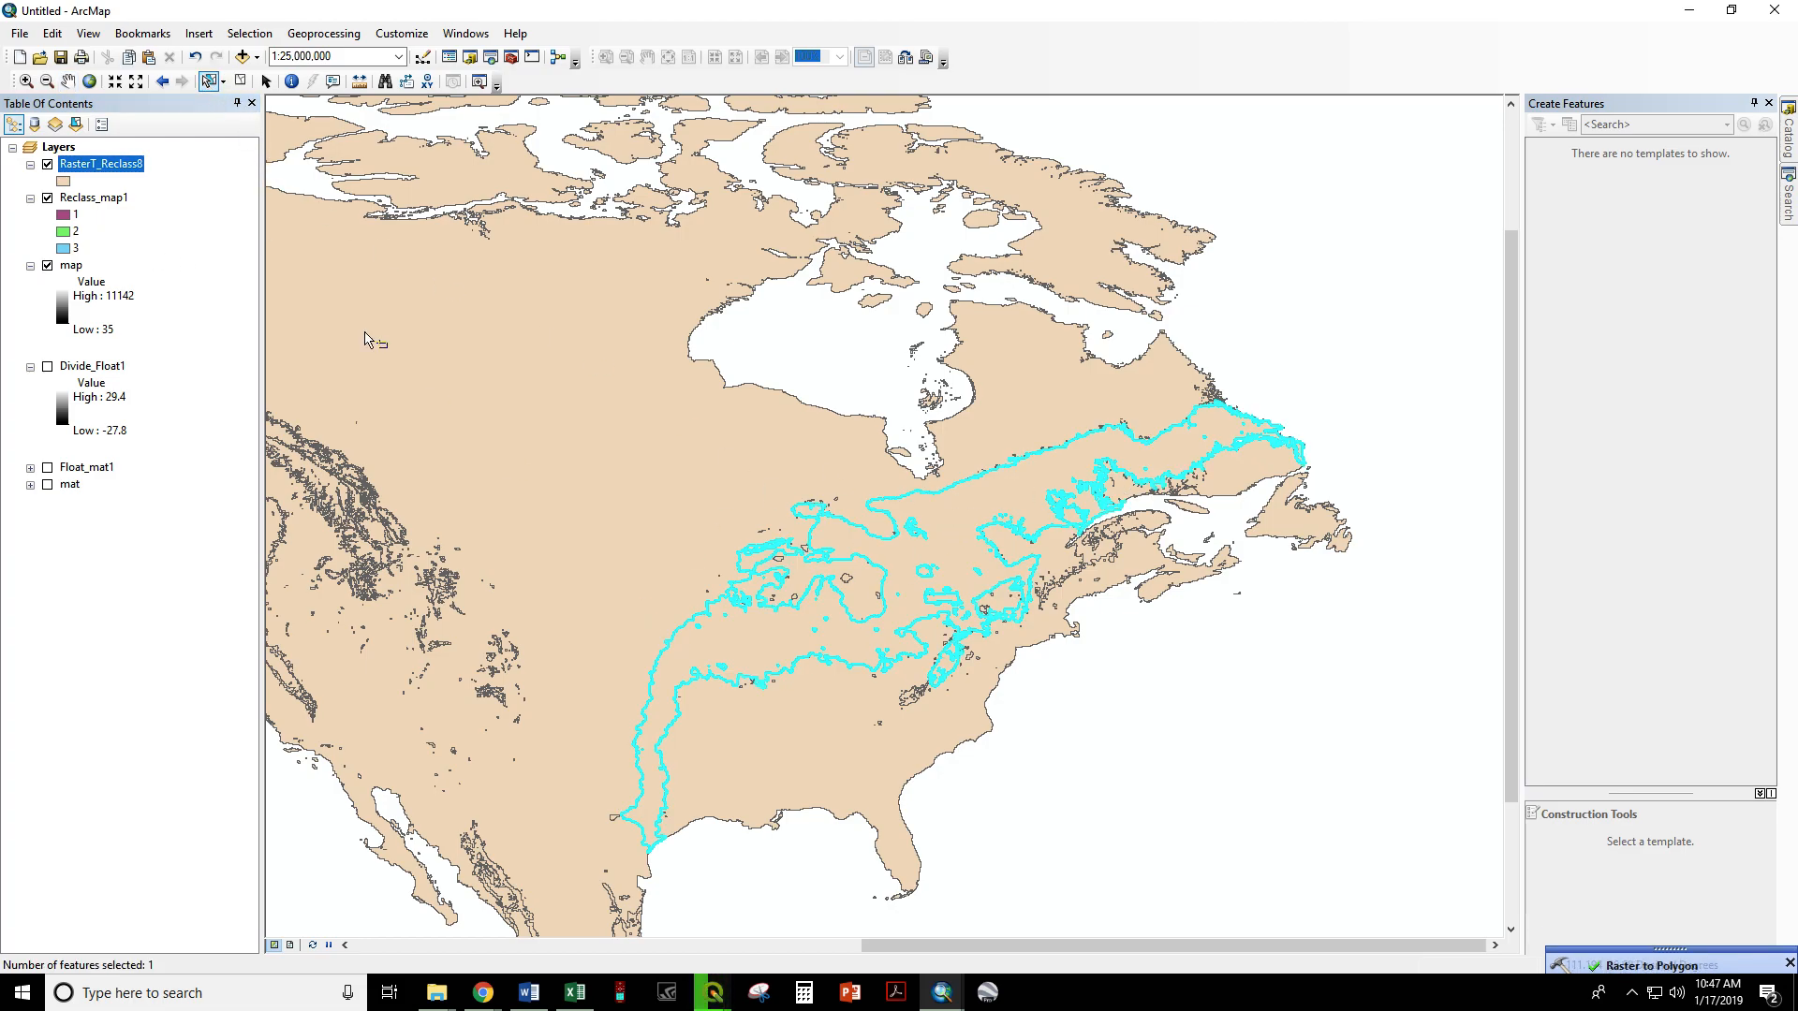
Open the RasterT_Reclass8 attribute table and select by attributes all polygons where gridcode = 2.
right_click(121, 163)
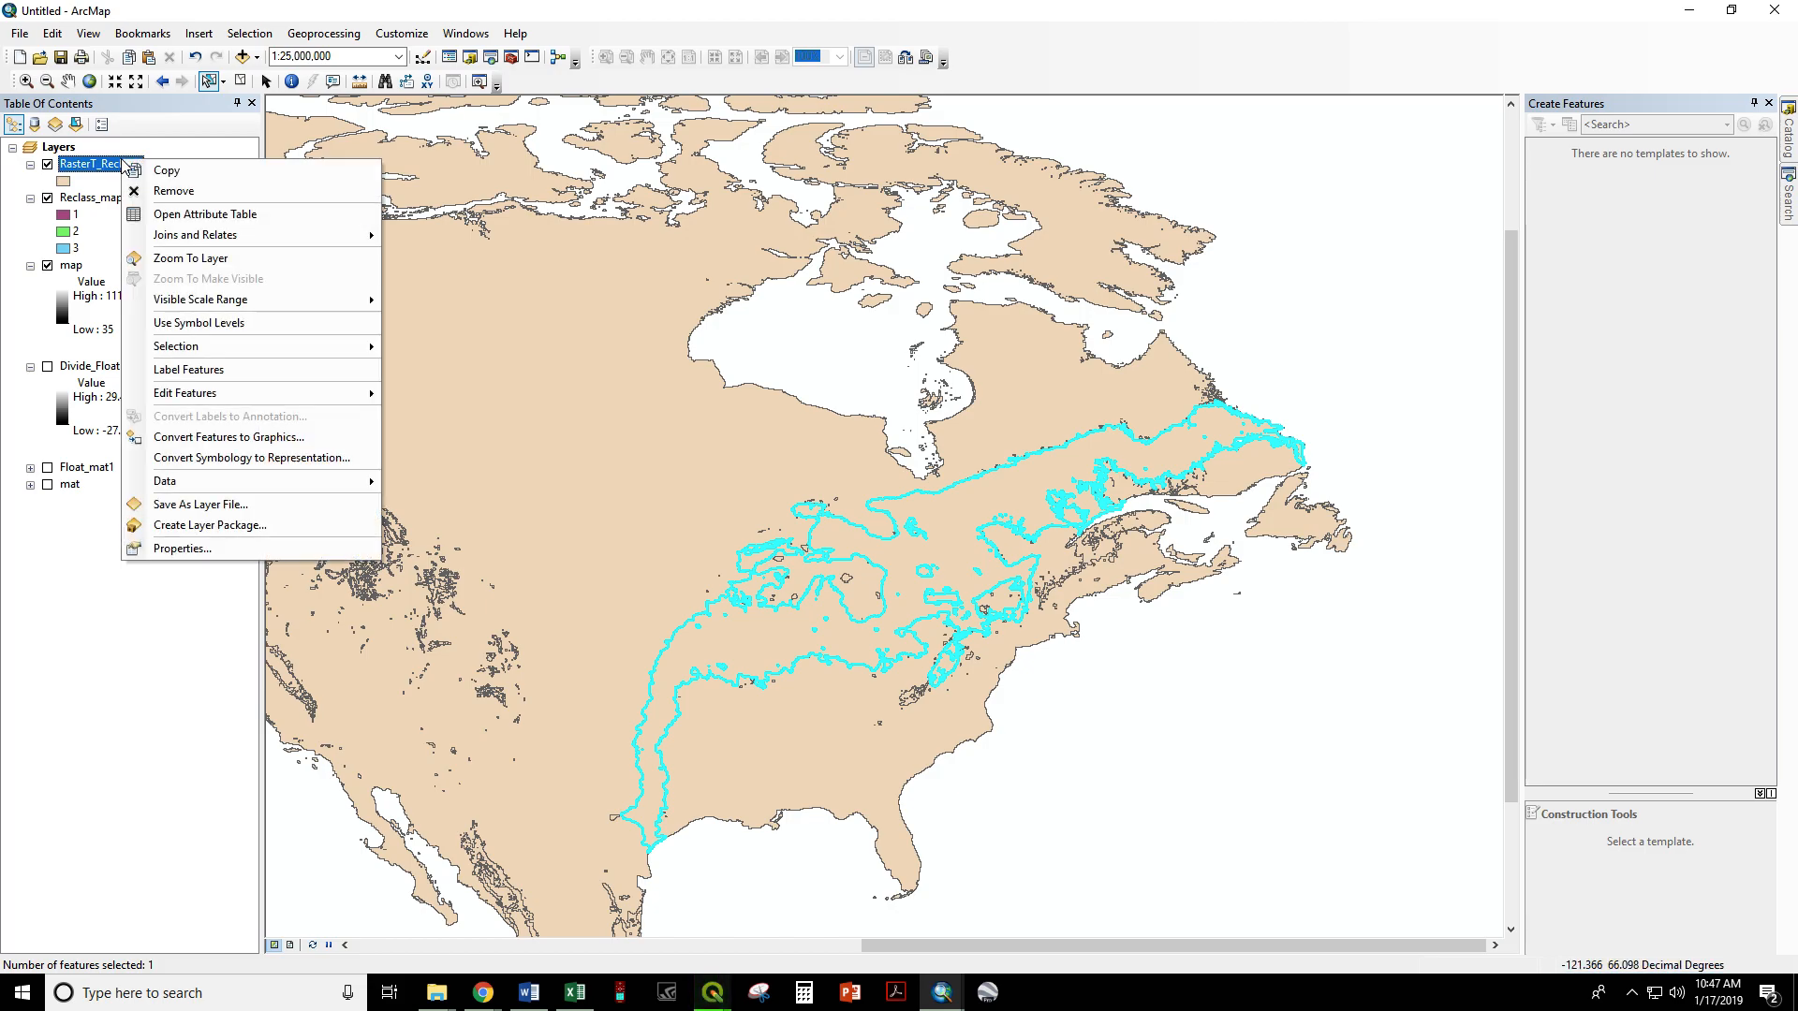
left_click(179, 213)
left_click(1021, 363)
double_click(44, 147)
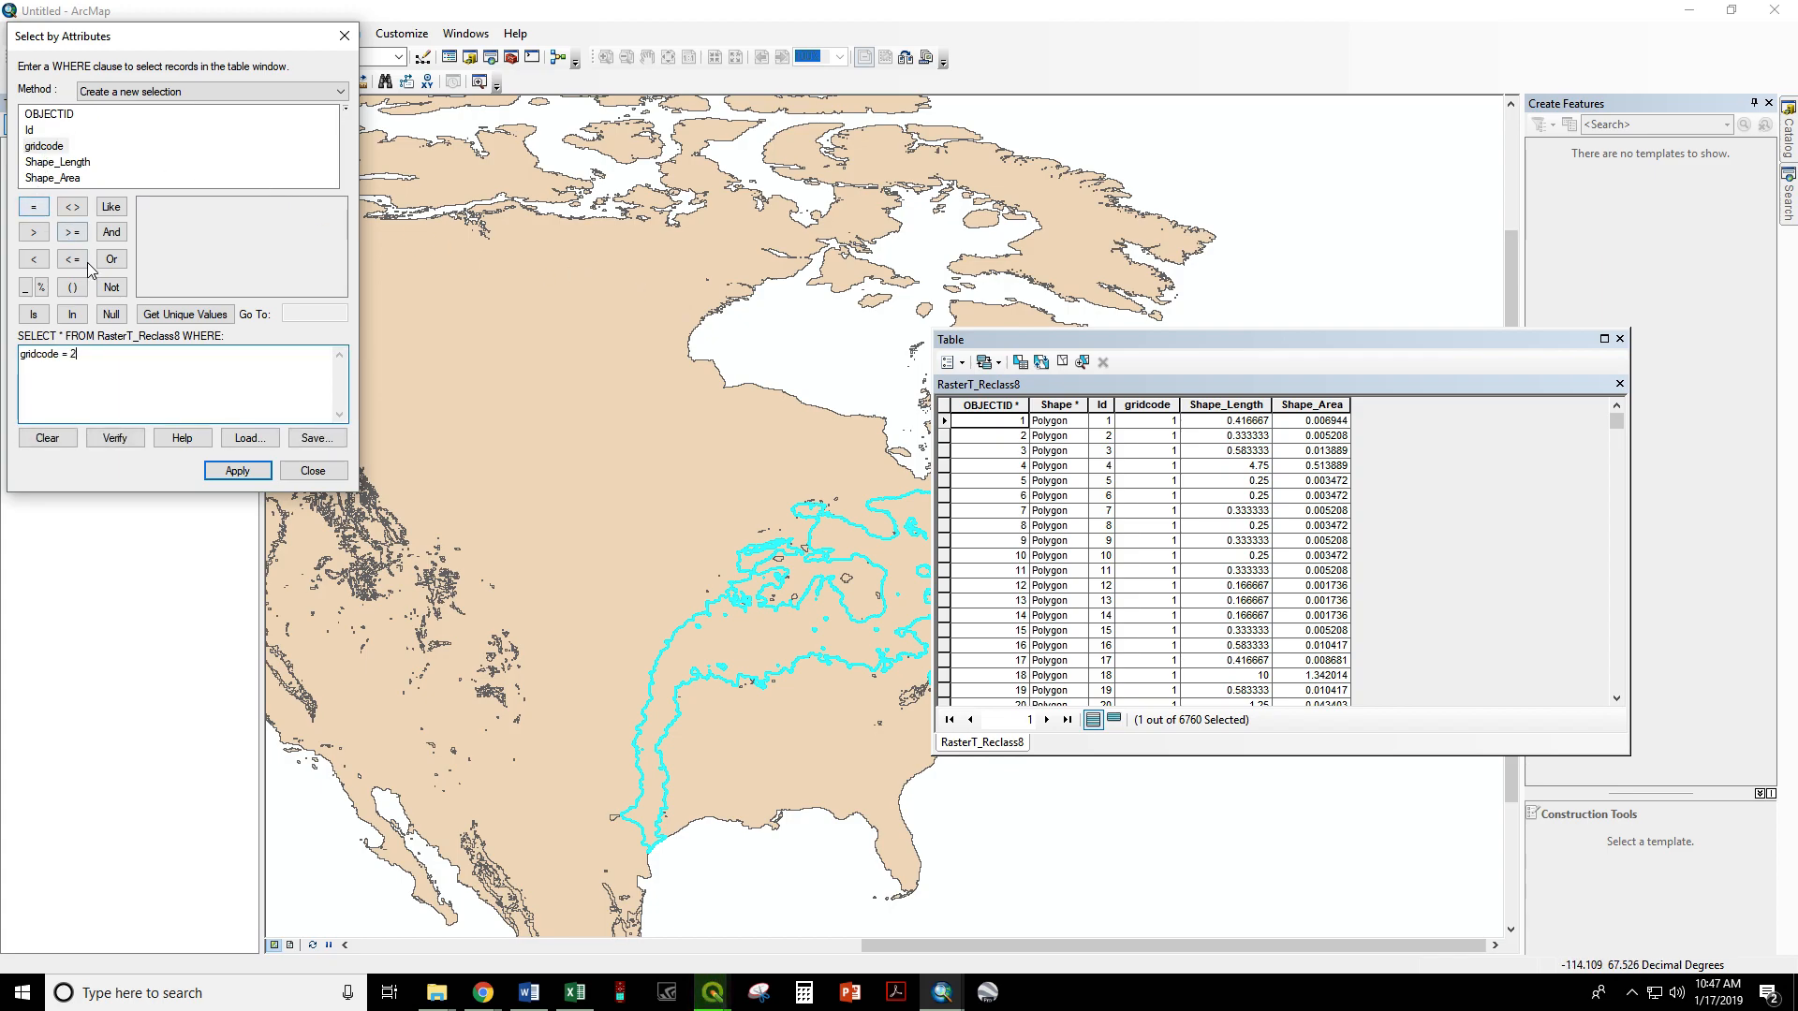
left_click(237, 470)
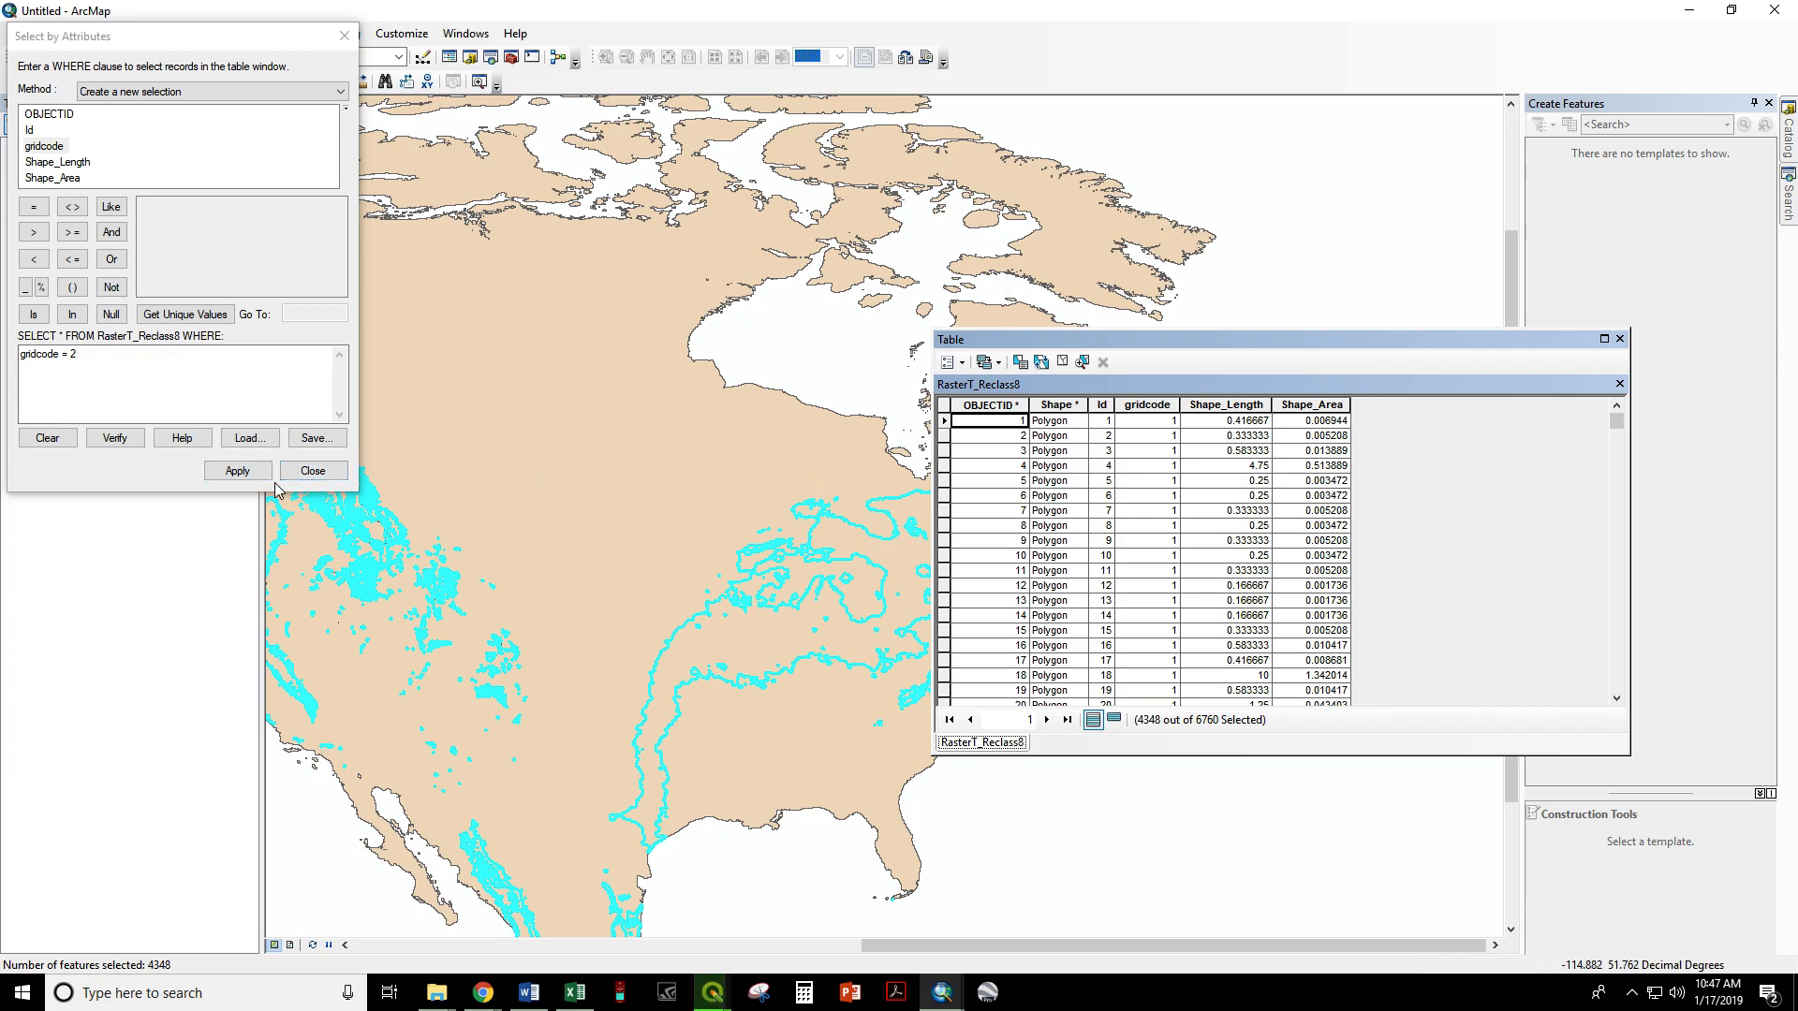
left_click(312, 470)
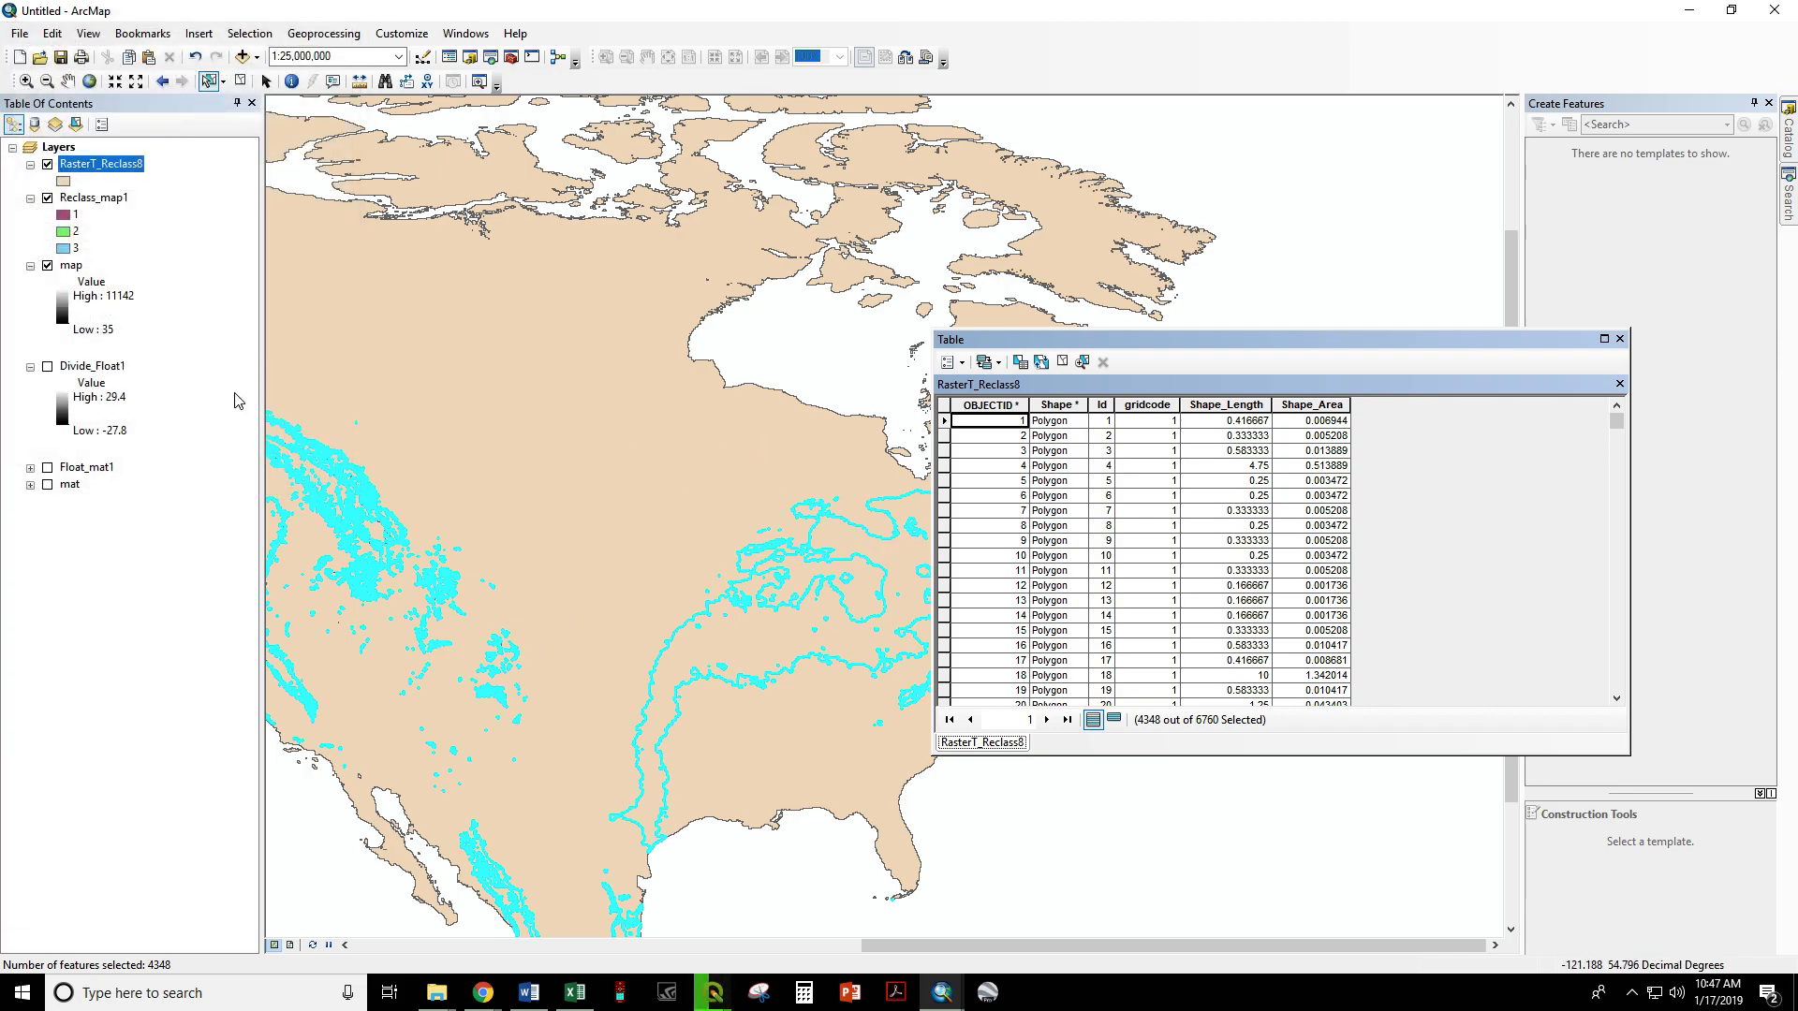
Export the selected RasterT_Reclass8 features to a shapefile named Precip100mmPlusMinus.shp and add it to the map.
right_click(119, 176)
mouse_move(367, 492)
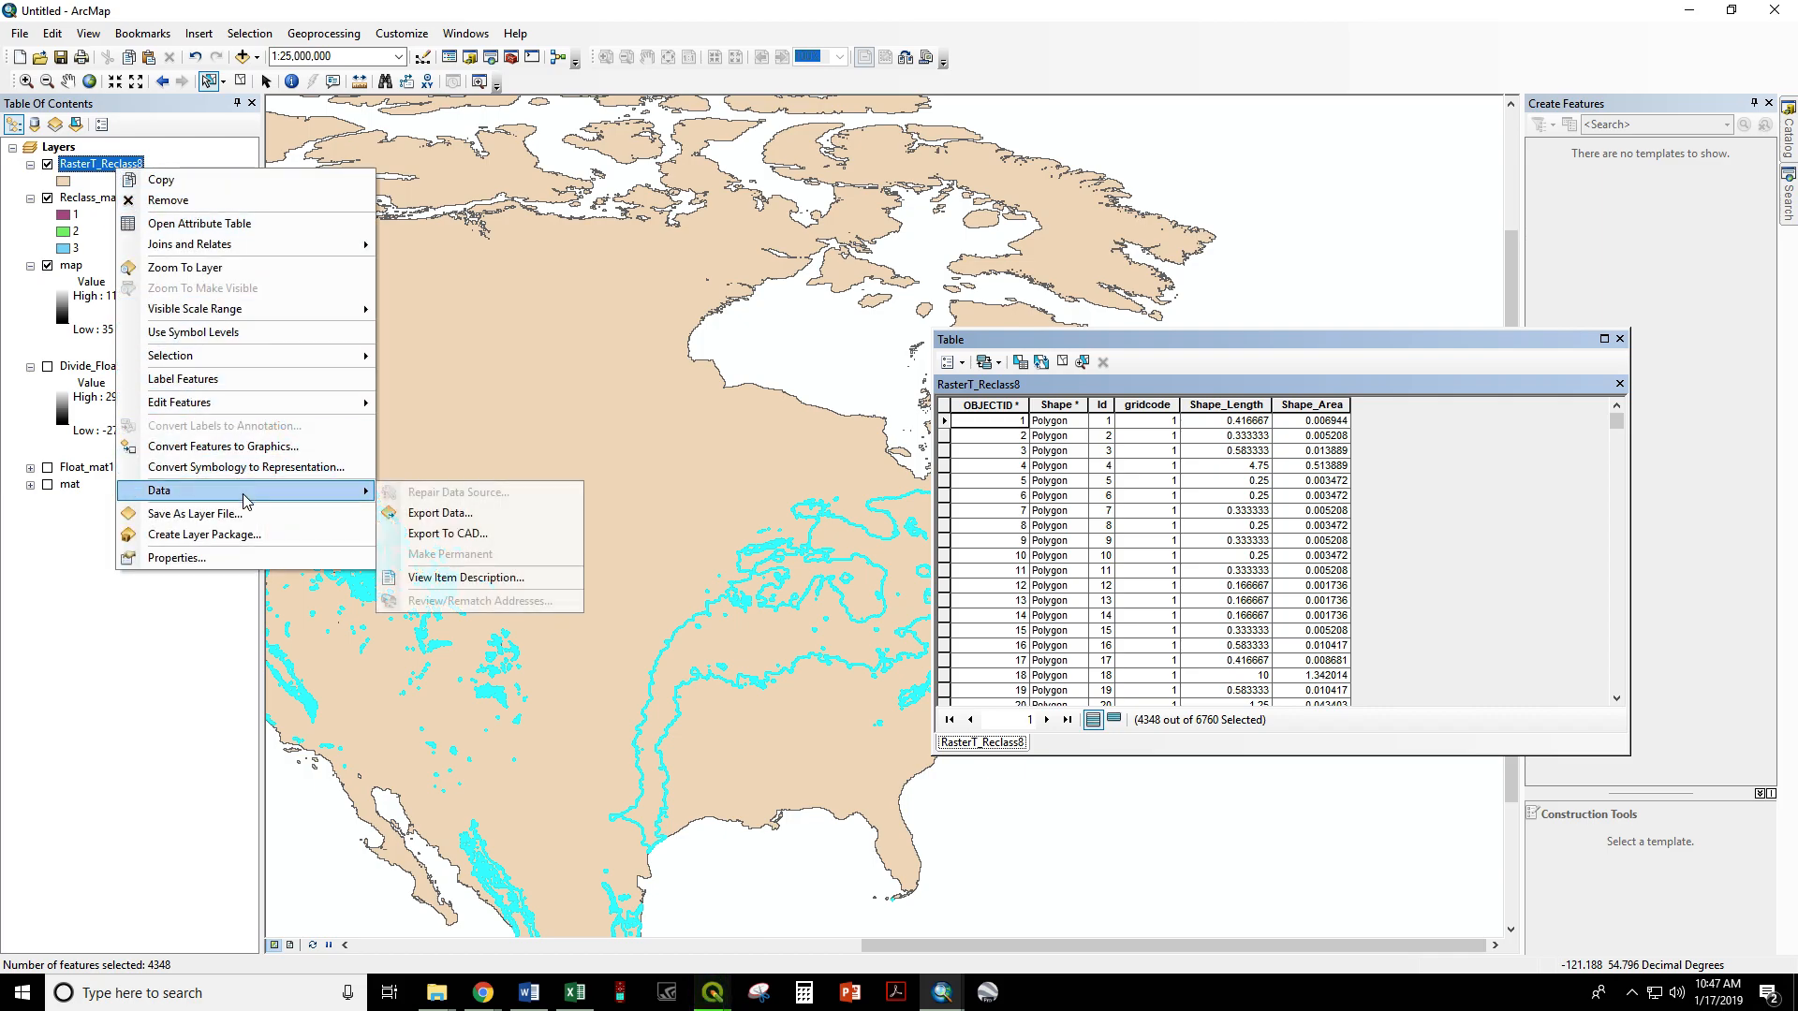
left_click(429, 512)
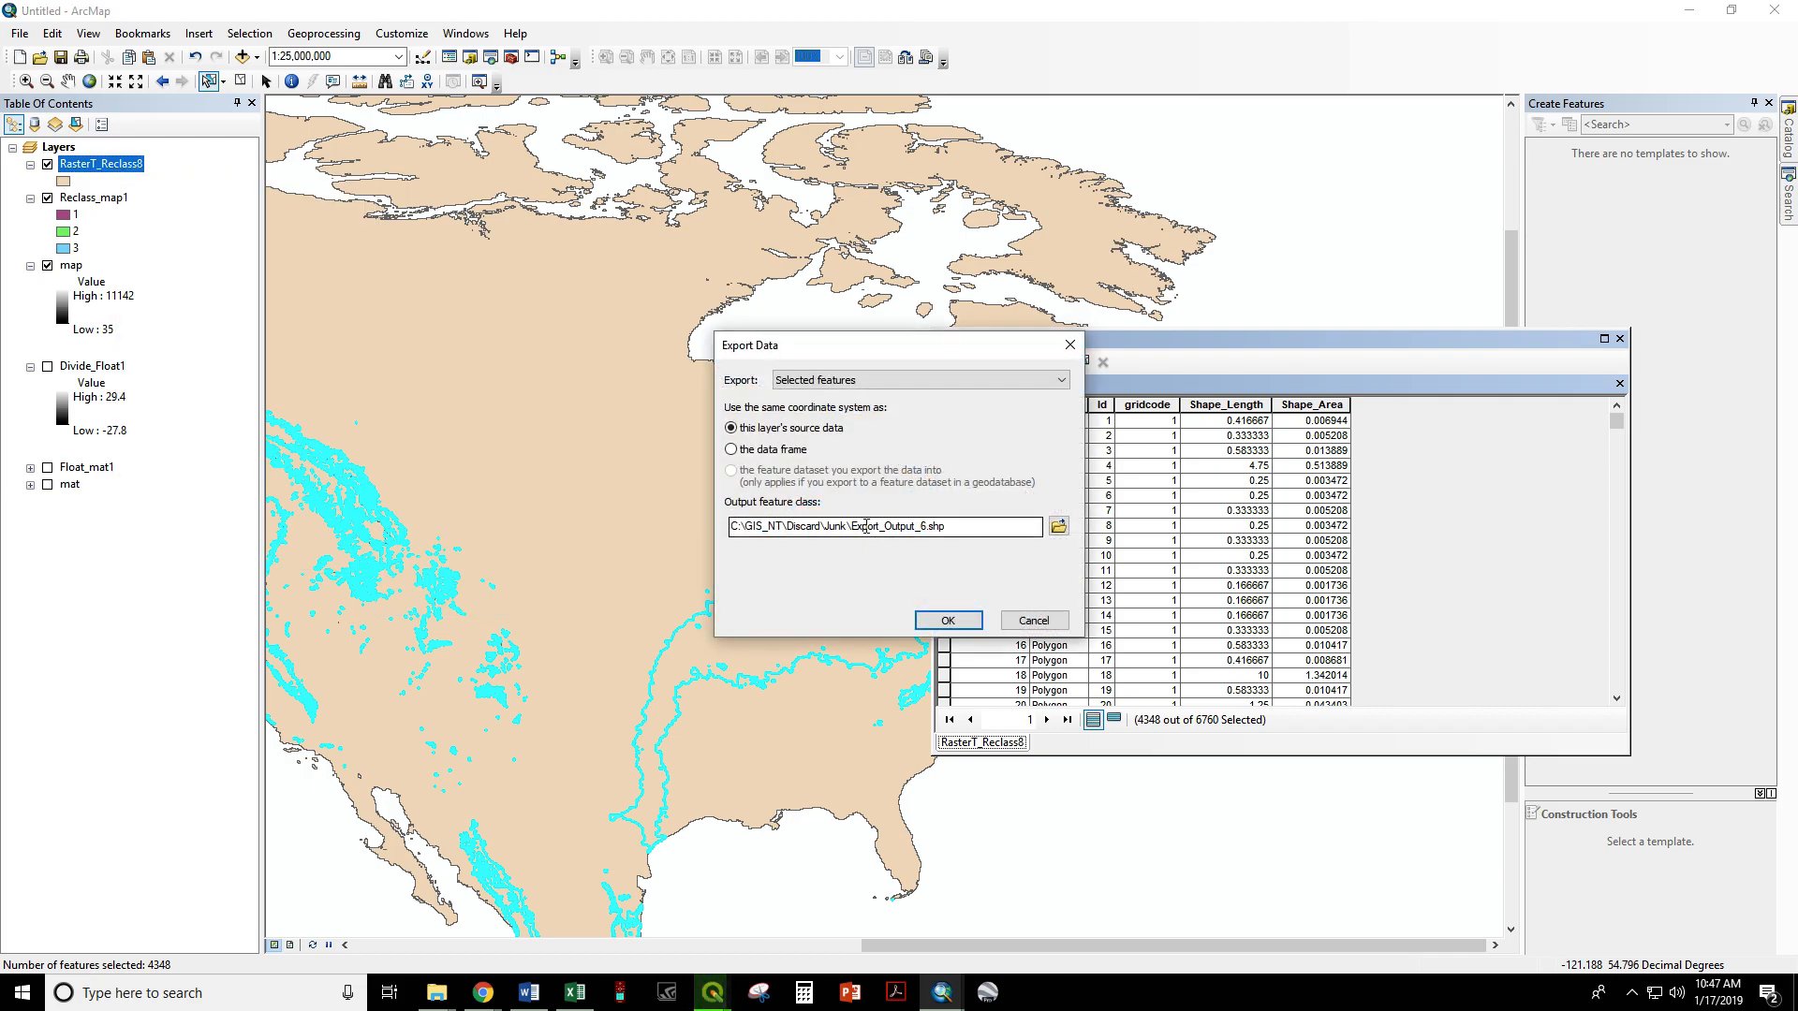
left_click_drag(852, 525, 929, 545)
type("Precip100mmPlusMinus")
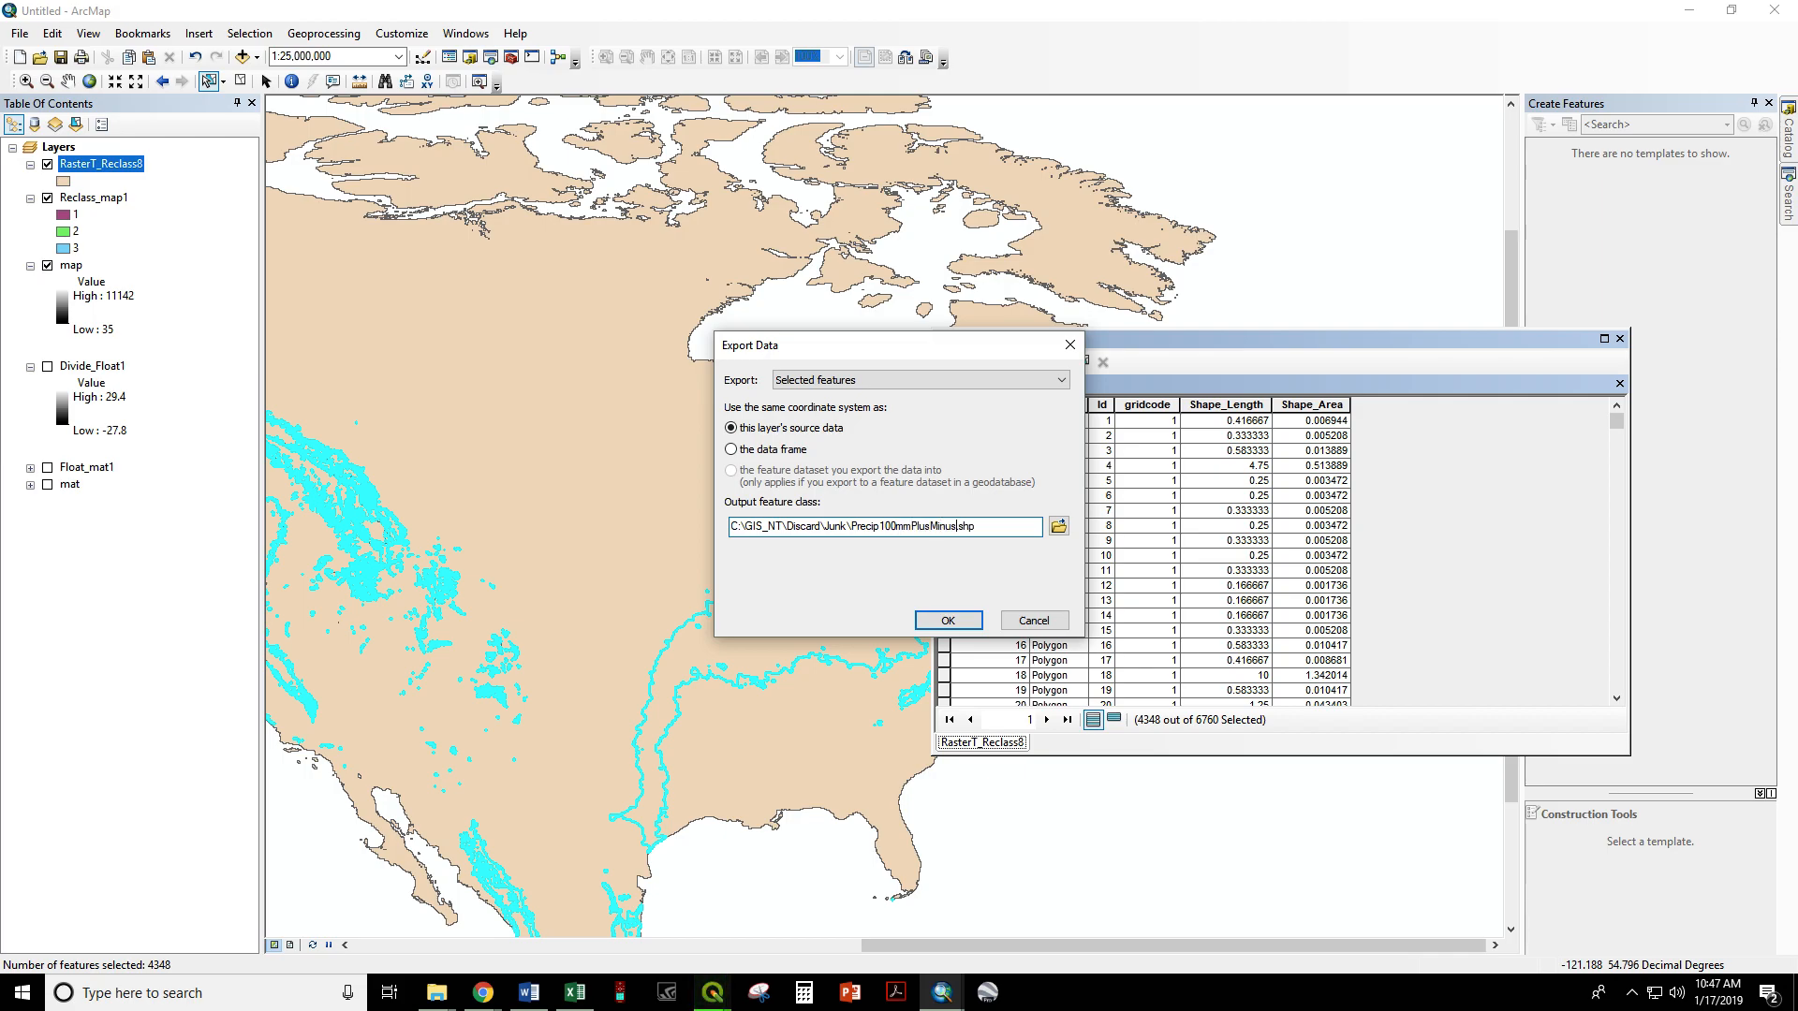
left_click(951, 619)
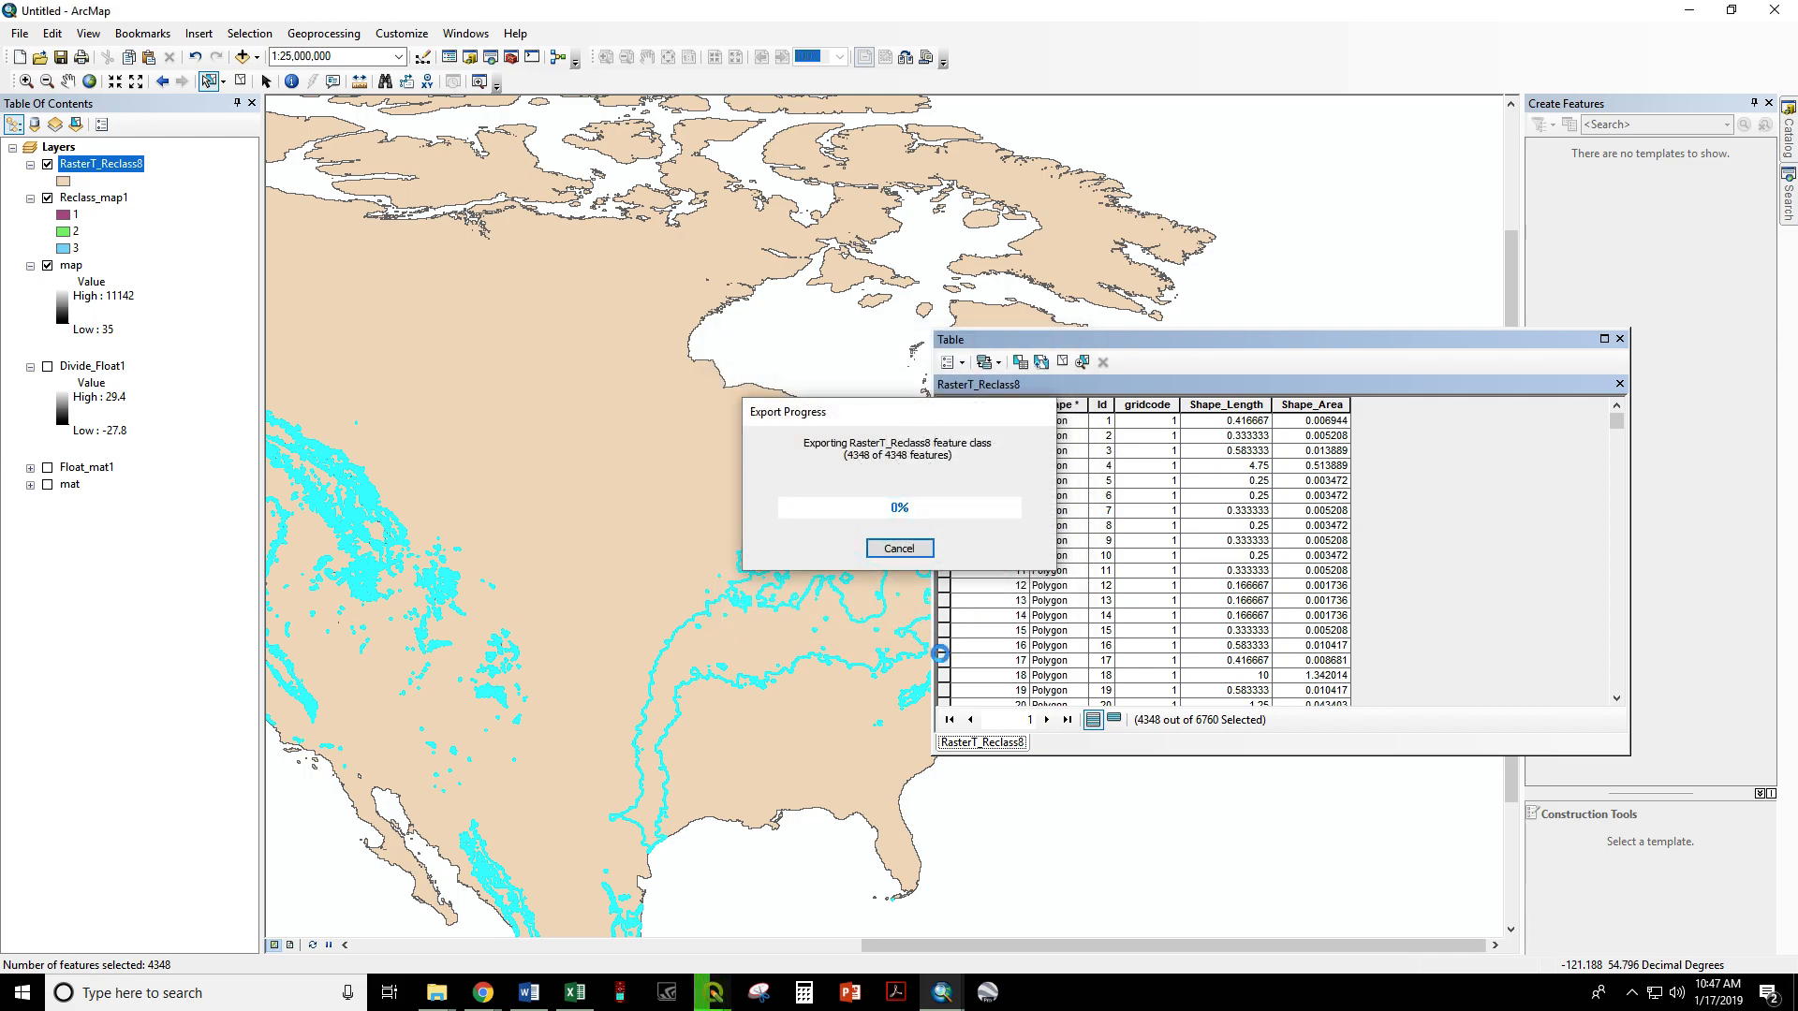
left_click(968, 563)
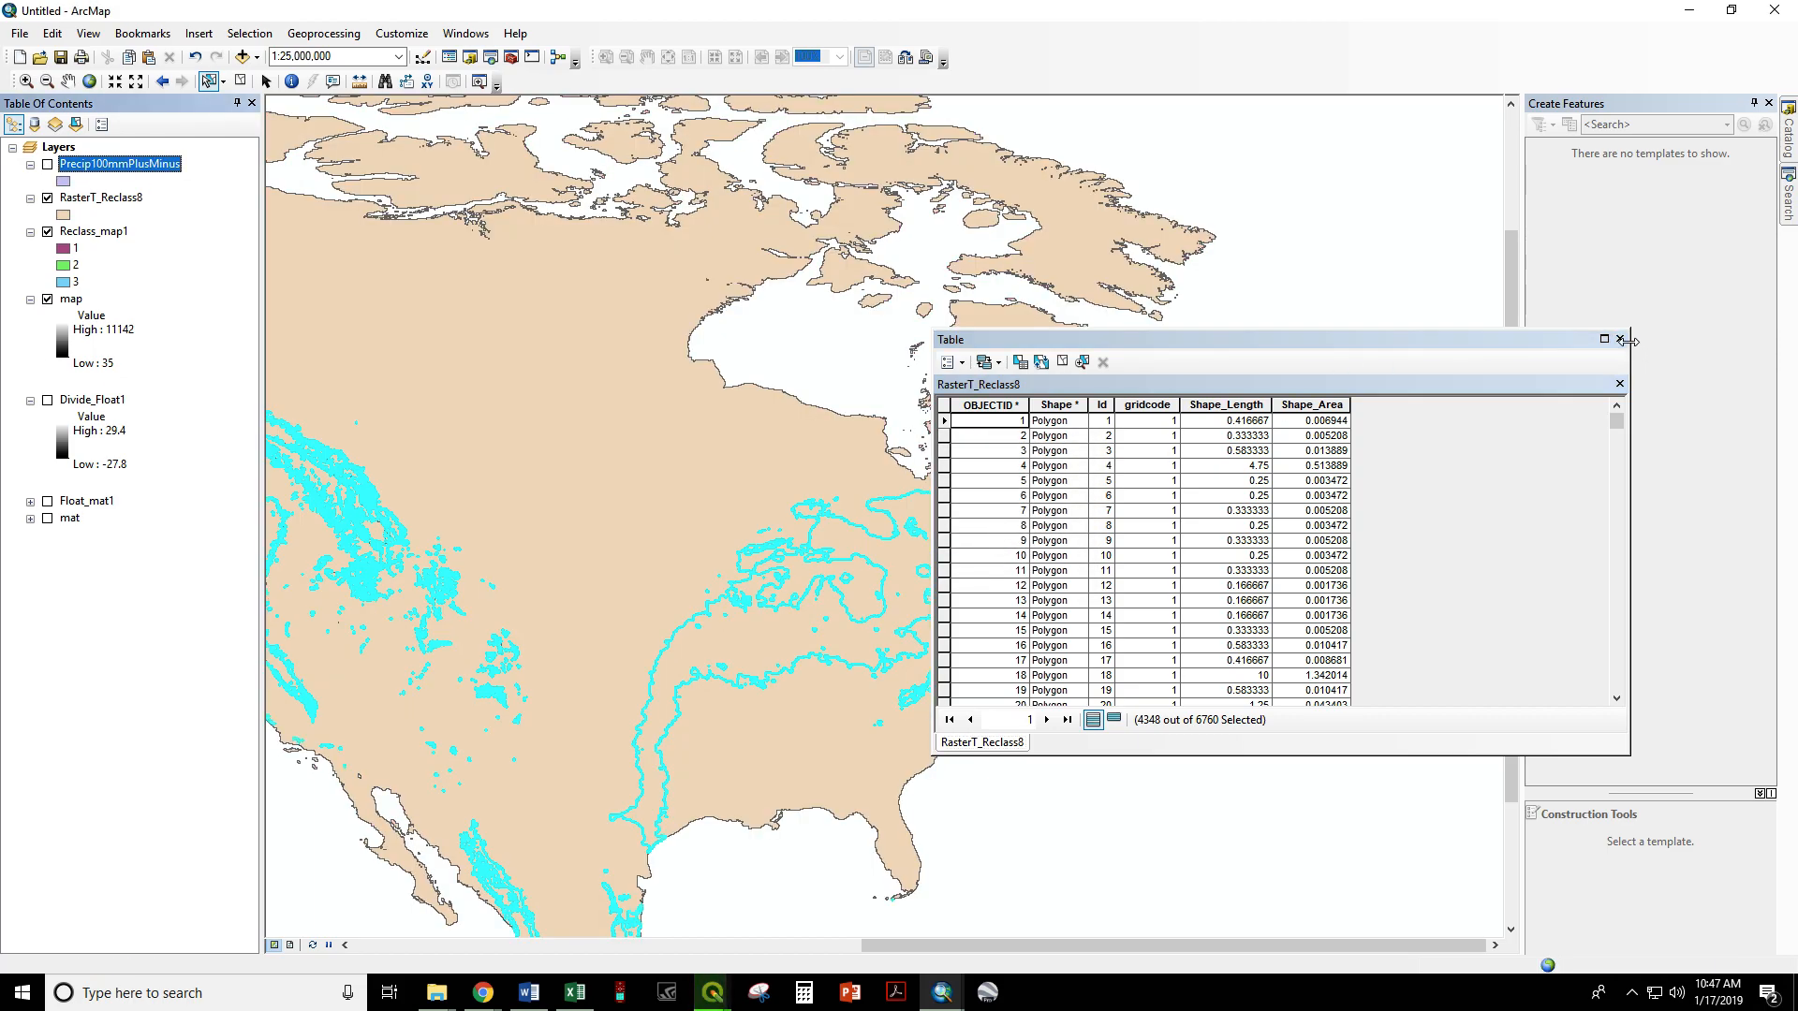
Close the attribute table and hide the RasterT_Reclass8 and Reclass_map1 layers.
left_click(1620, 339)
left_click(47, 197)
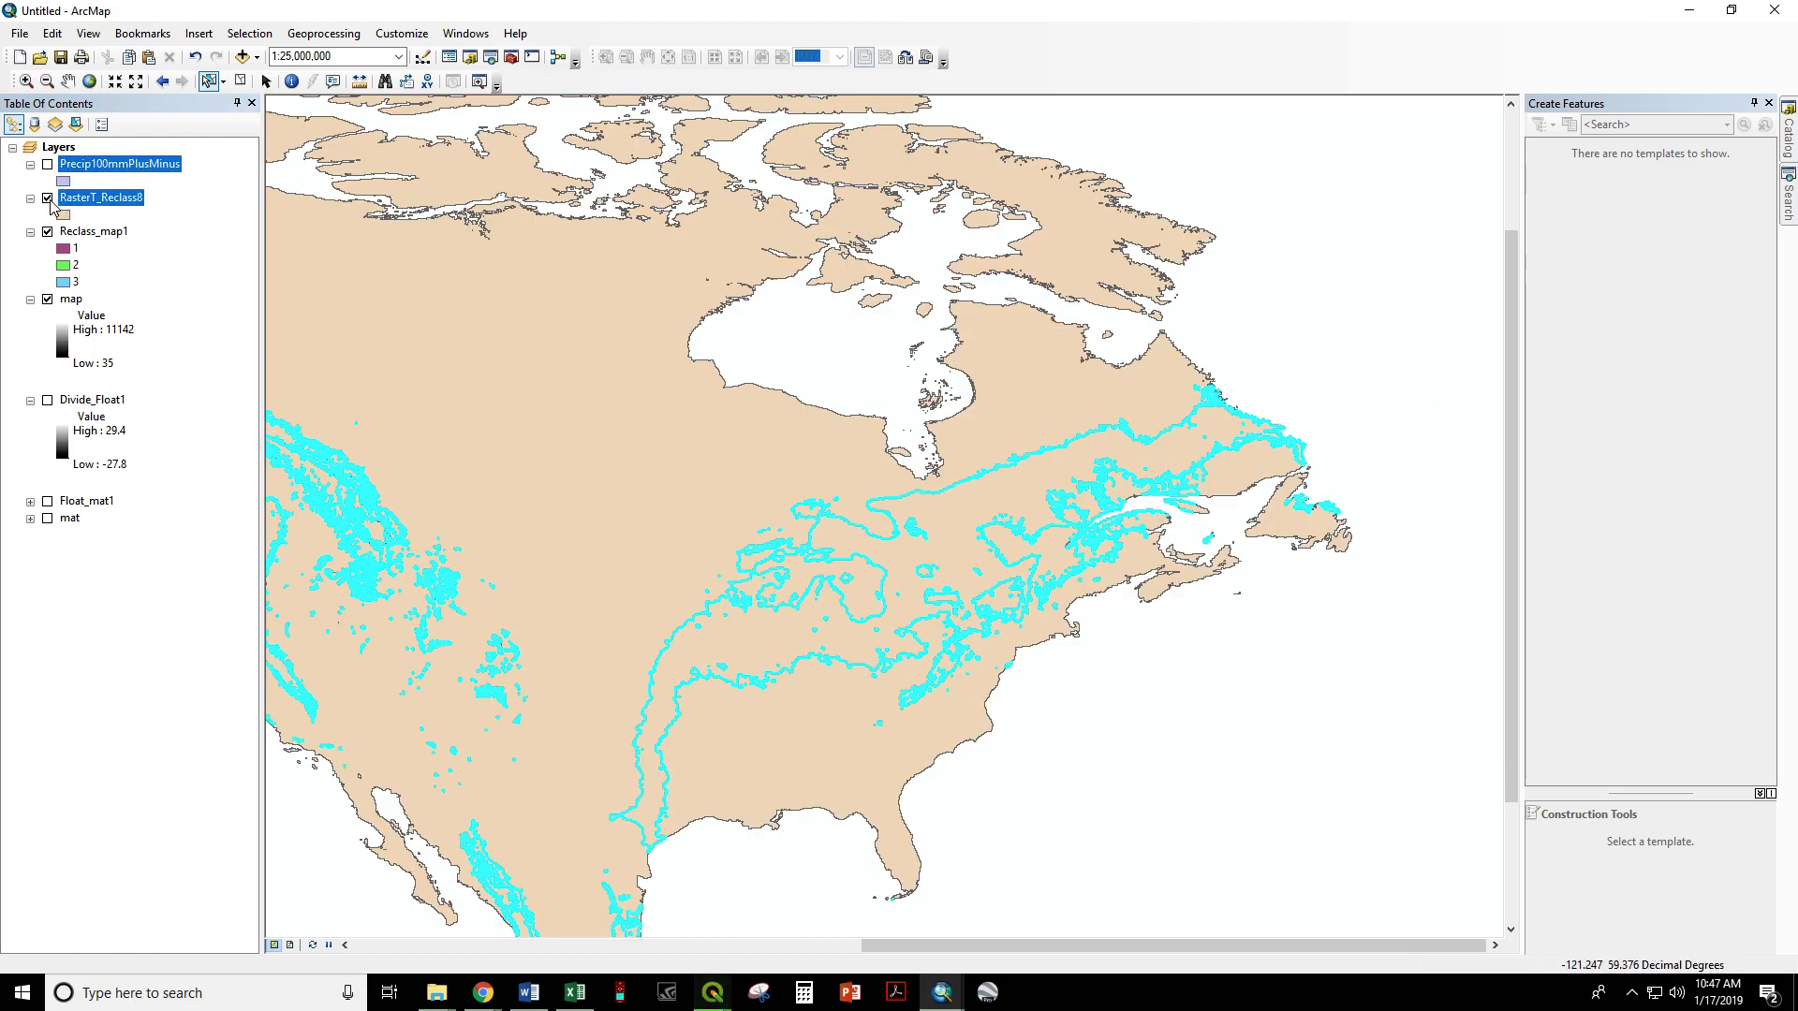
left_click(46, 231)
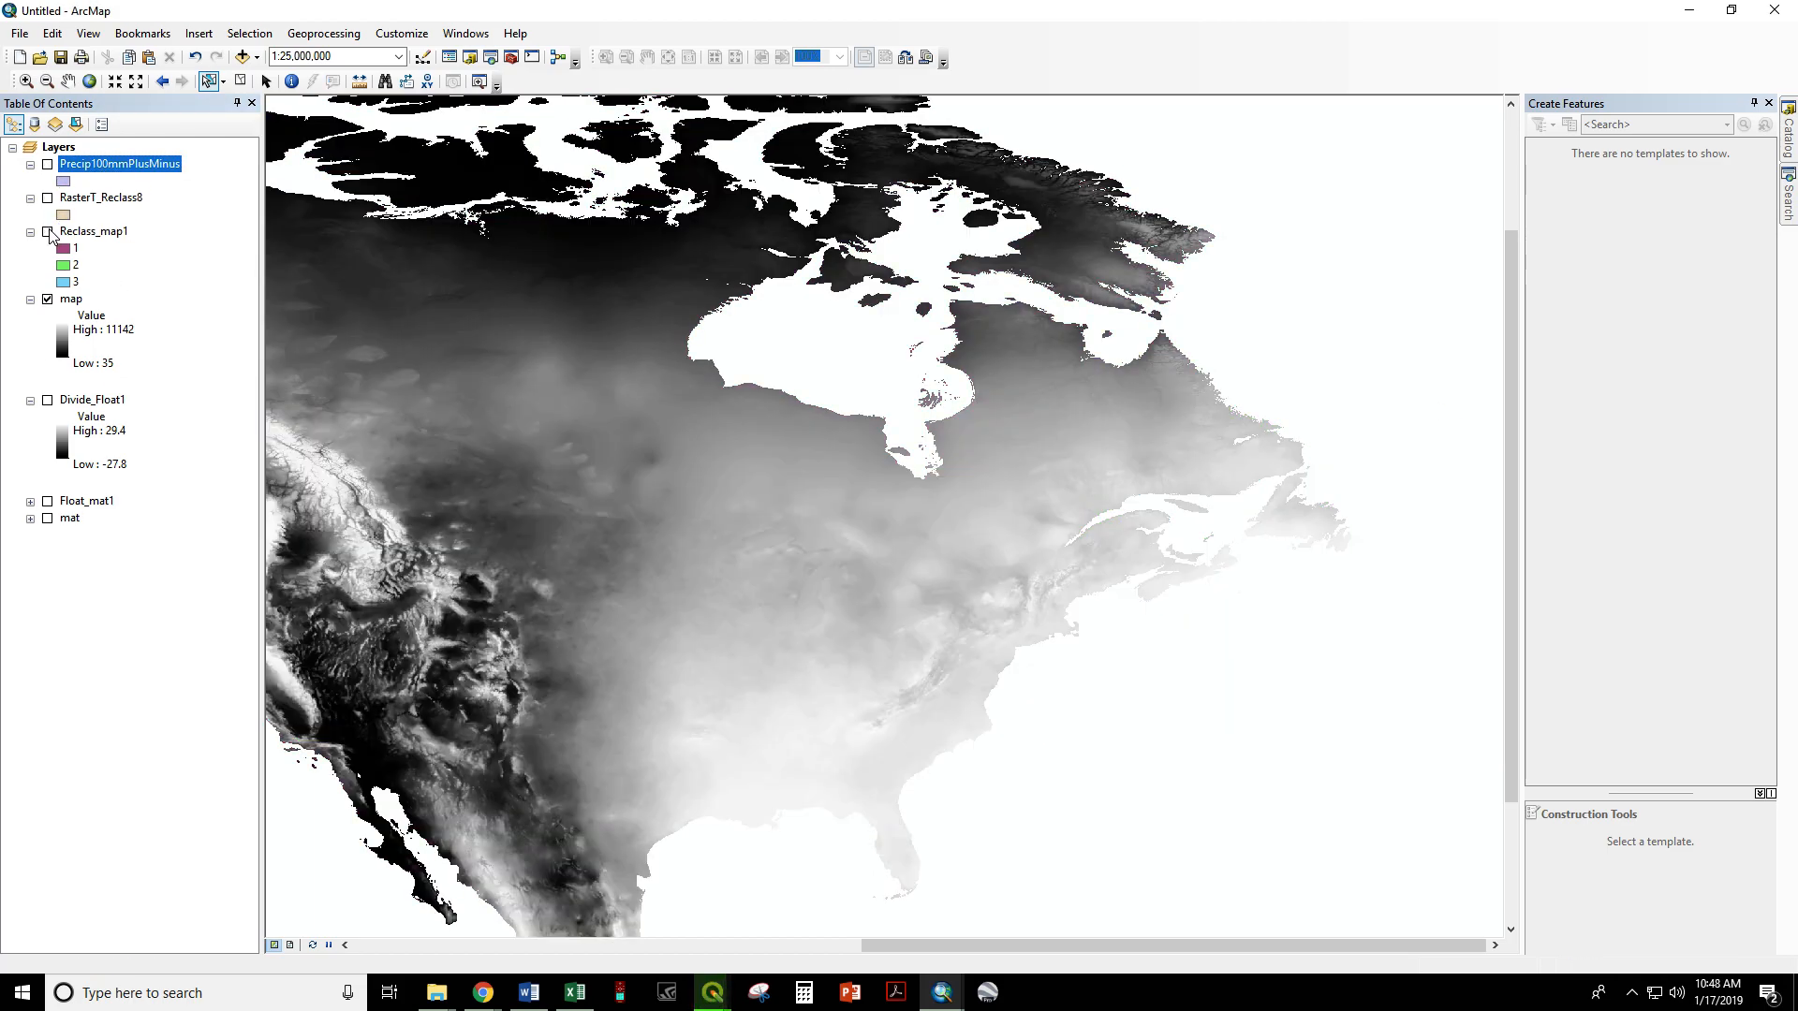
Symbolize the Precip100mmPlusMinus layer with the Red fill style and turn the layer on.
left_click(64, 182)
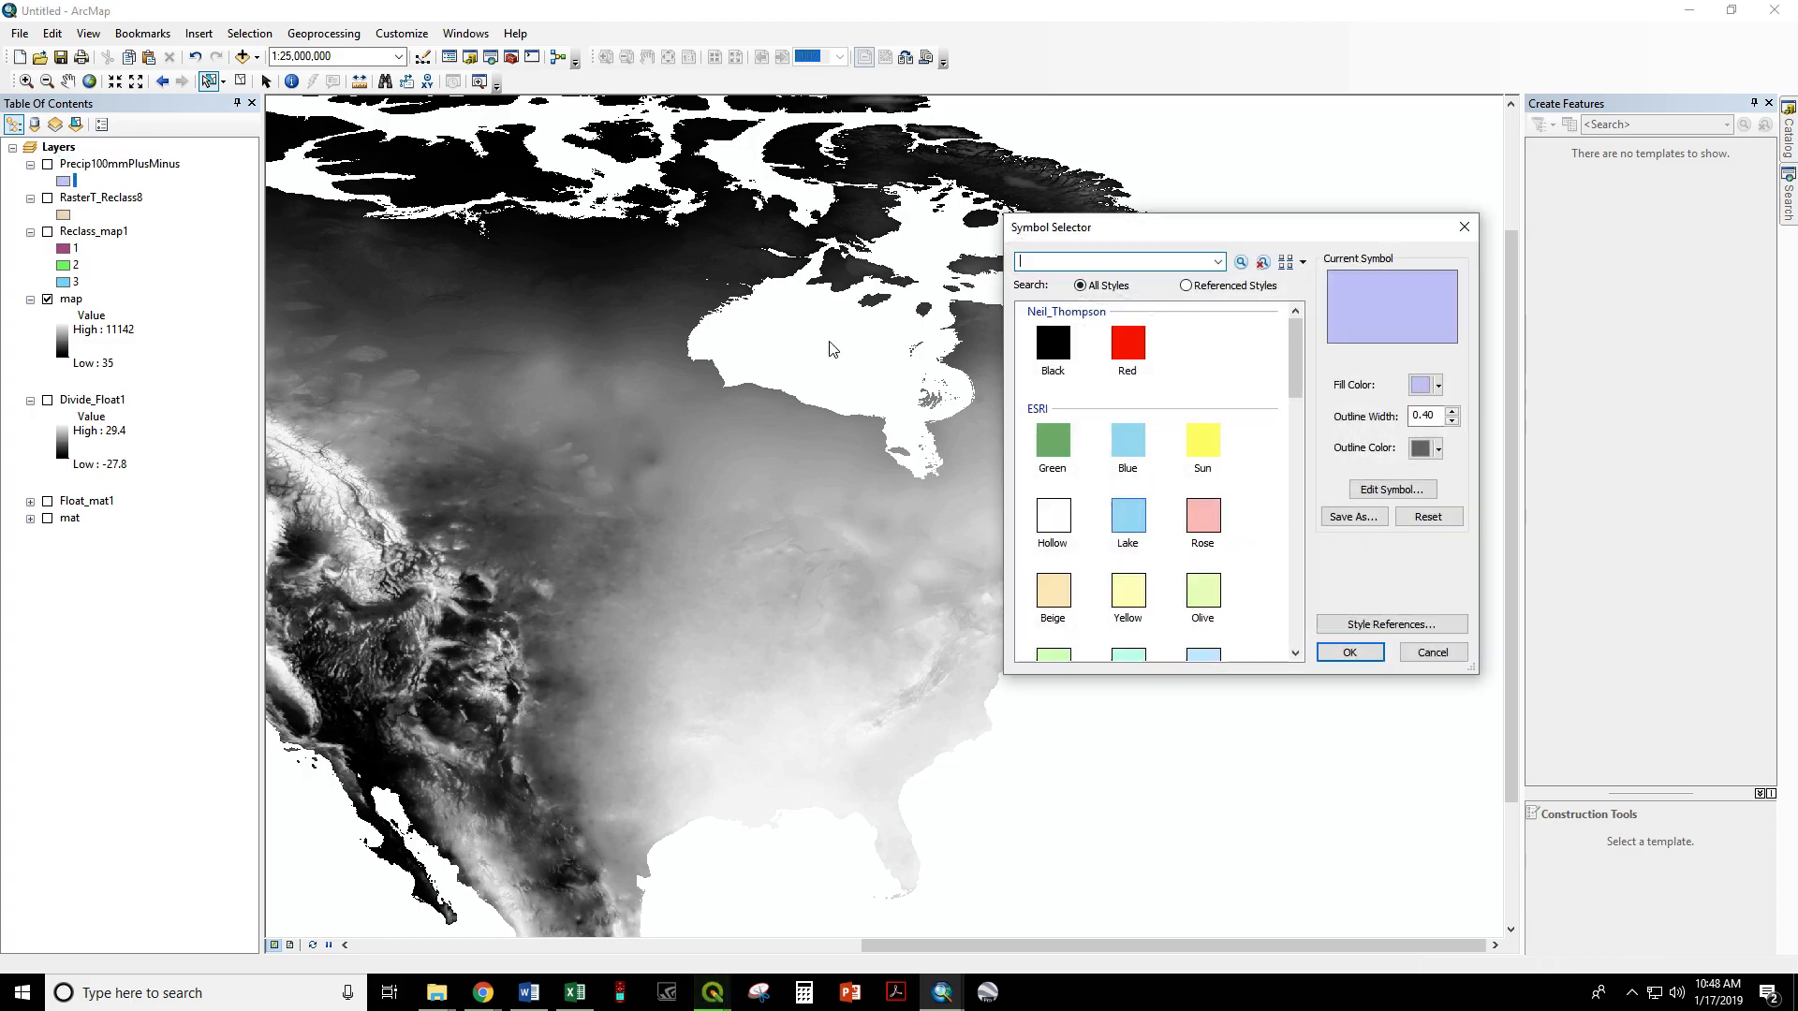
left_click(1130, 371)
left_click(1349, 652)
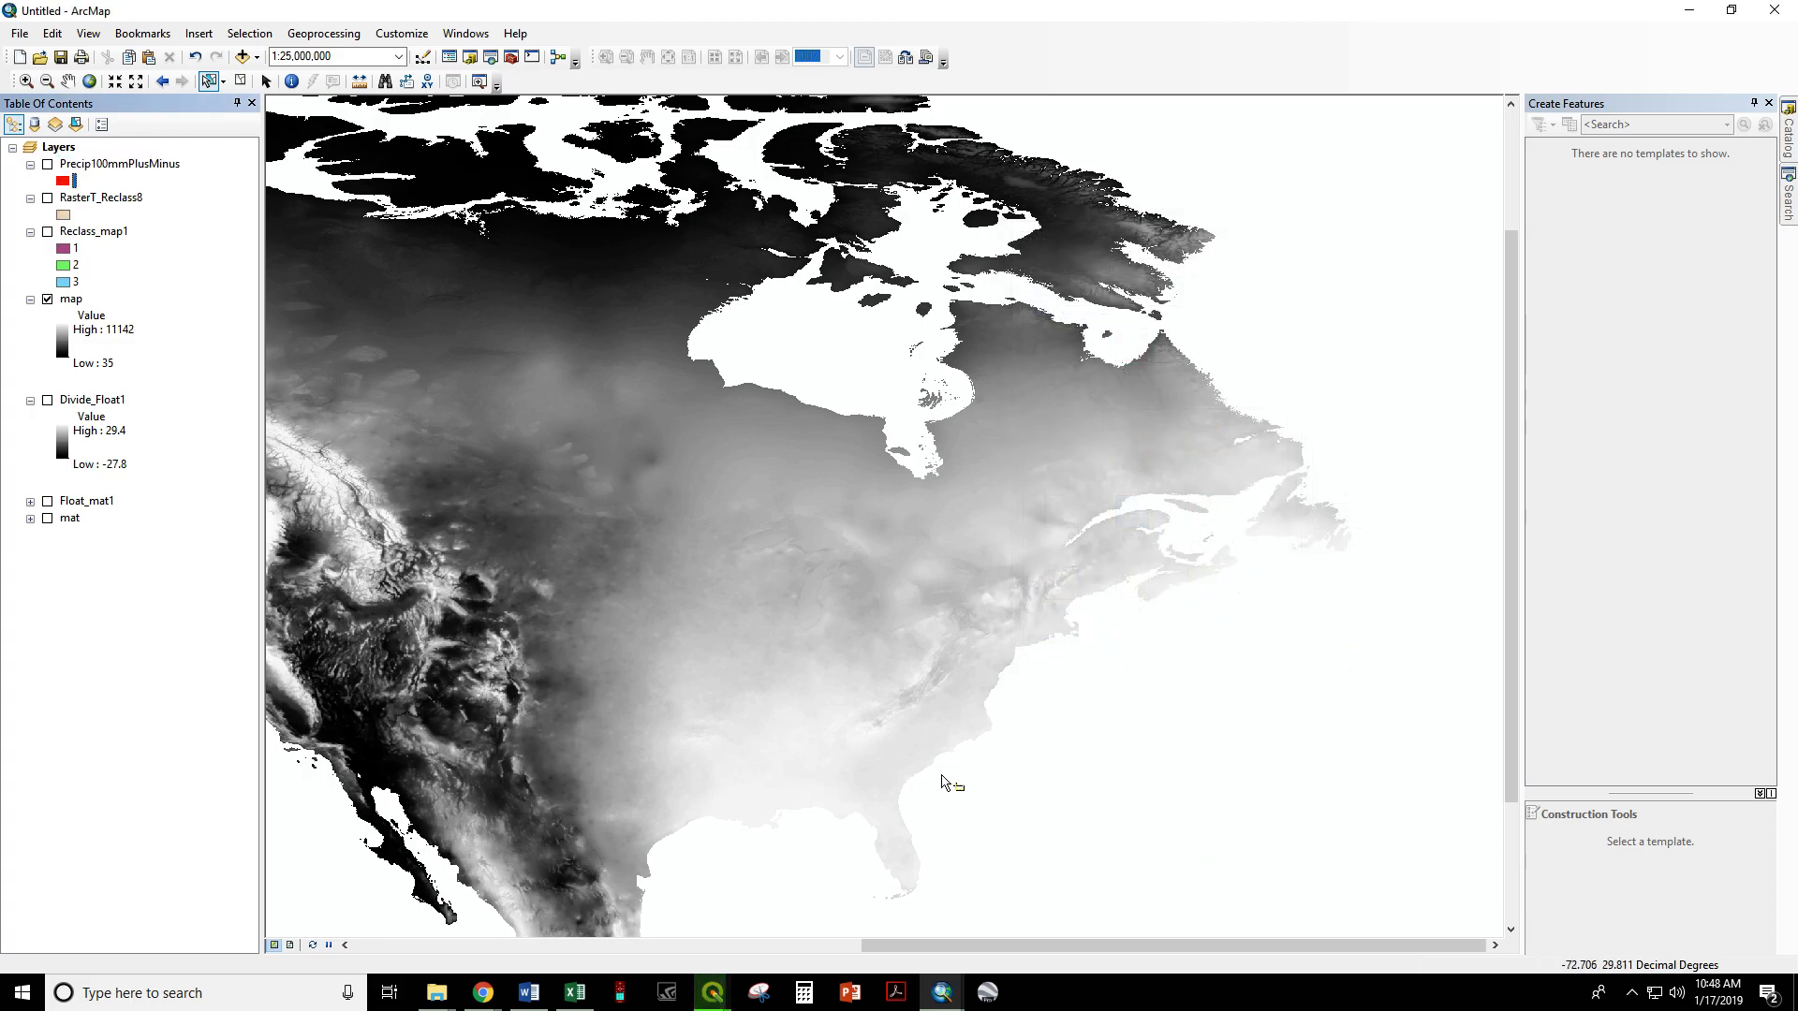
left_click(47, 164)
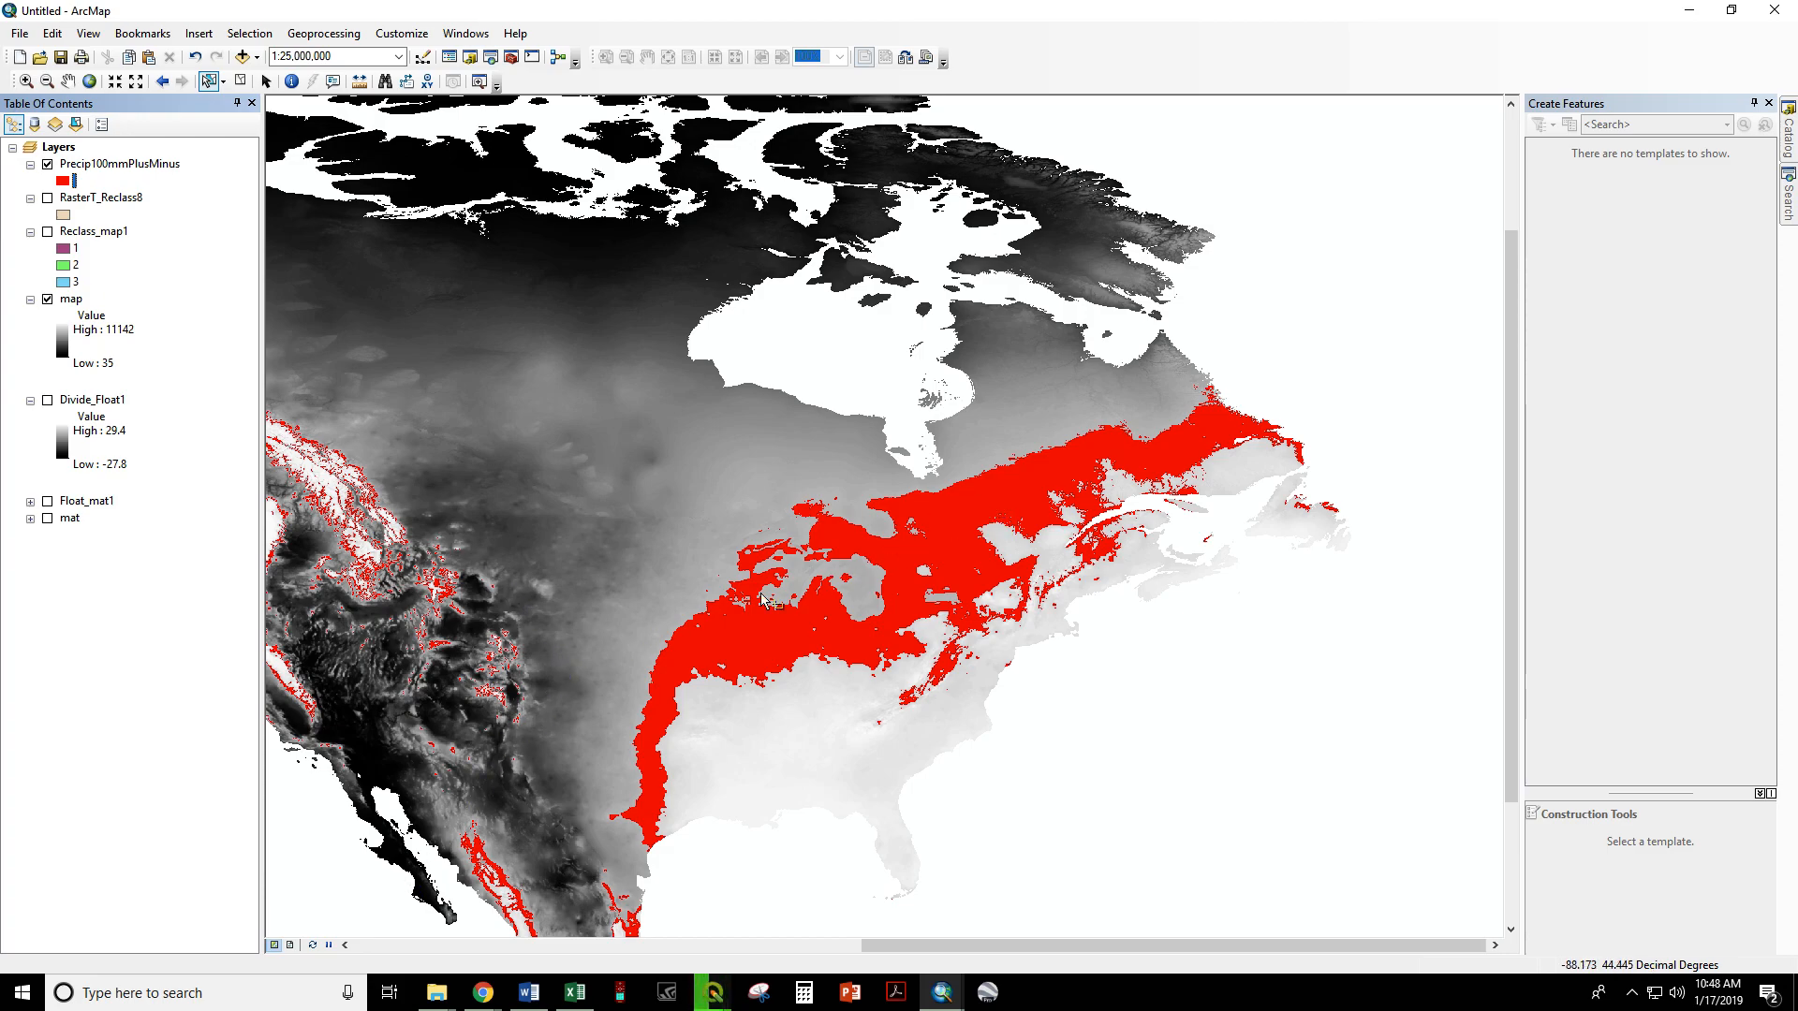
left_click(67, 81)
left_click_drag(571, 570, 819, 421)
left_click_drag(1202, 312, 959, 470)
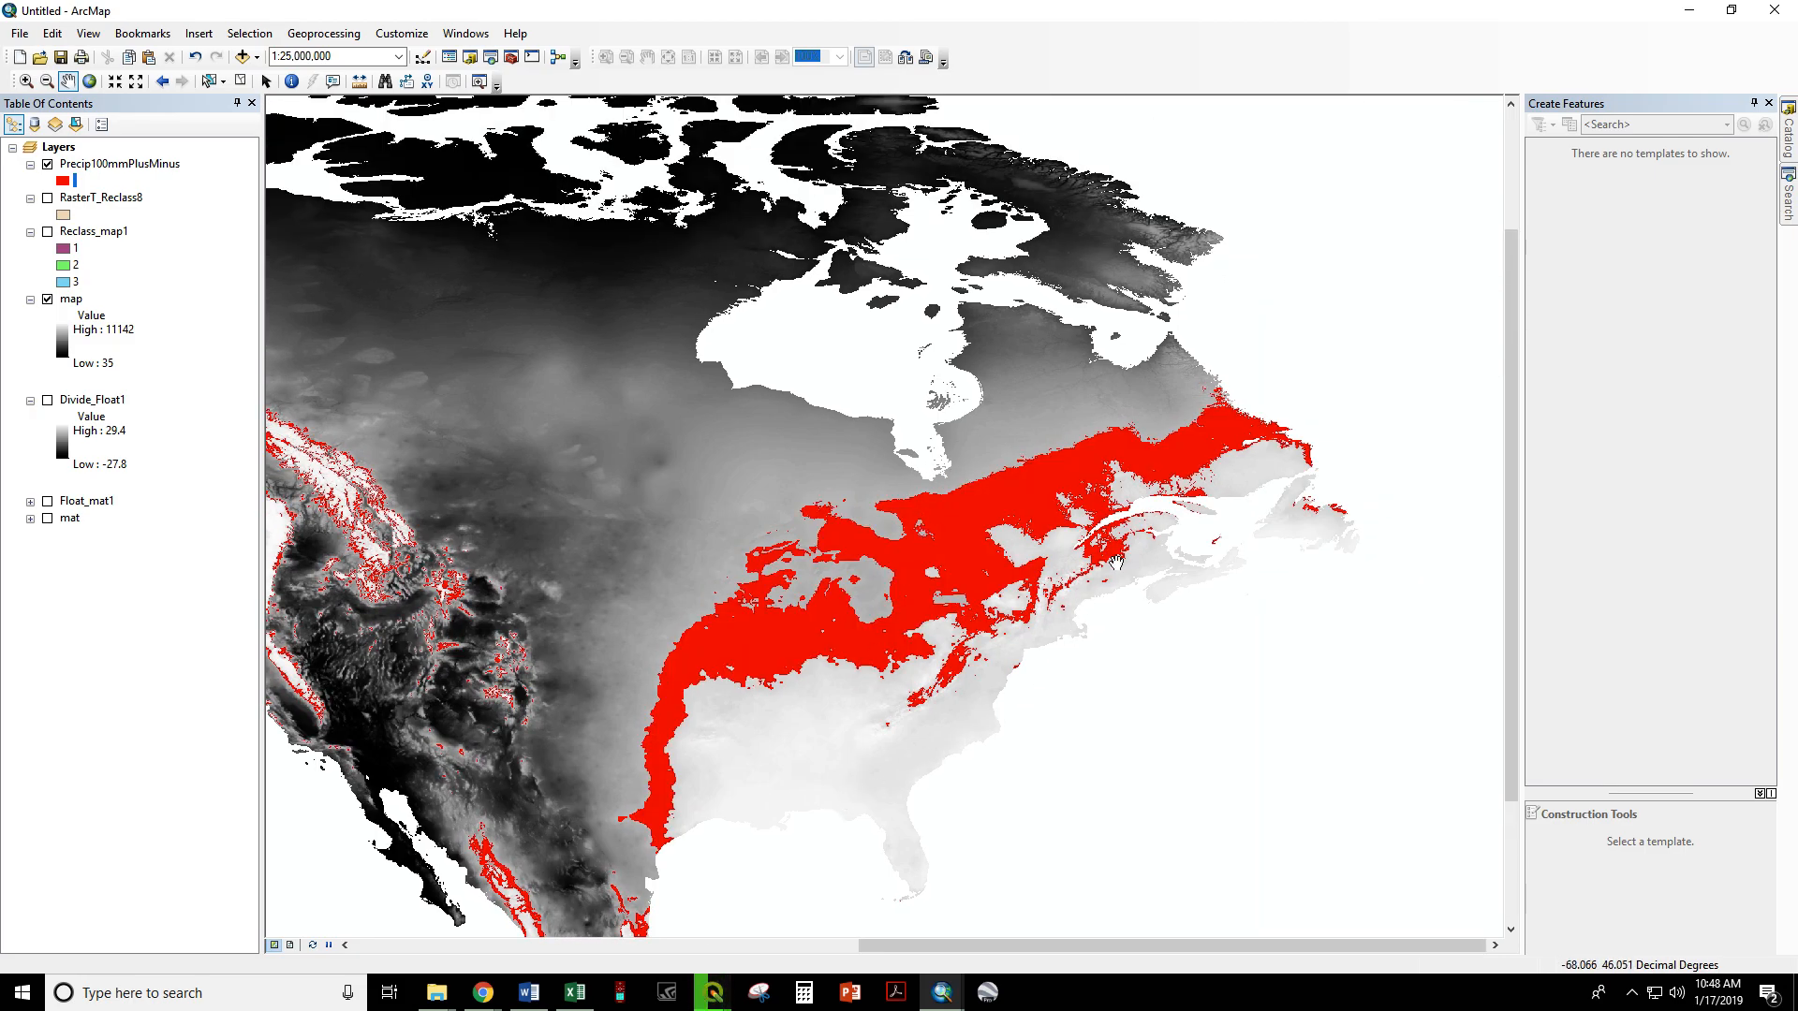